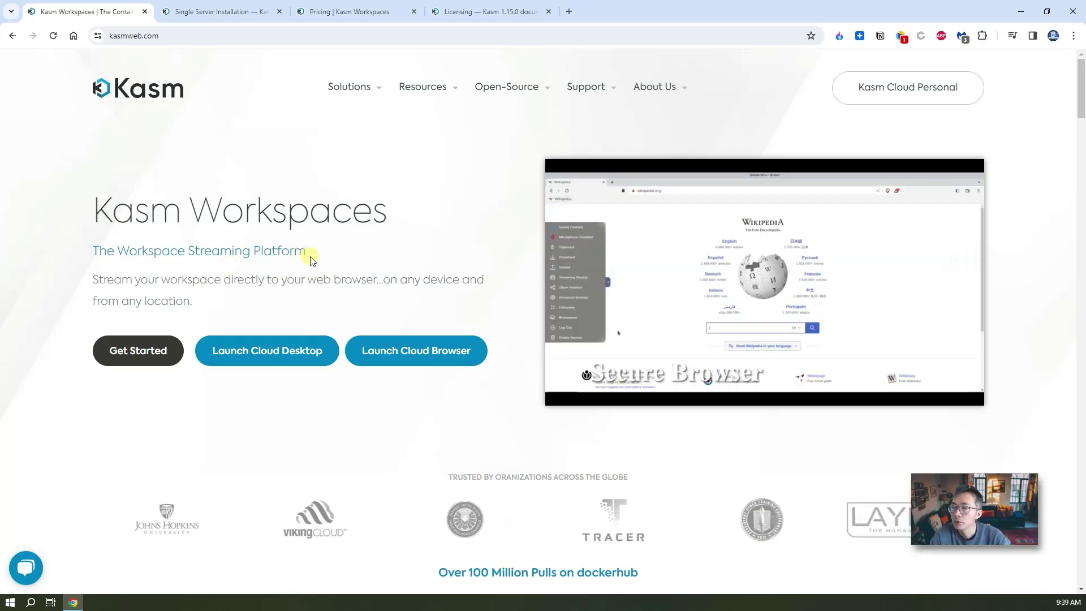
# - Scroll down the Kasm homepage, then open and close the disposable browsing extension panel
pyautogui.scroll(-3, 388, 286)
pyautogui.scroll(-2, 388, 287)
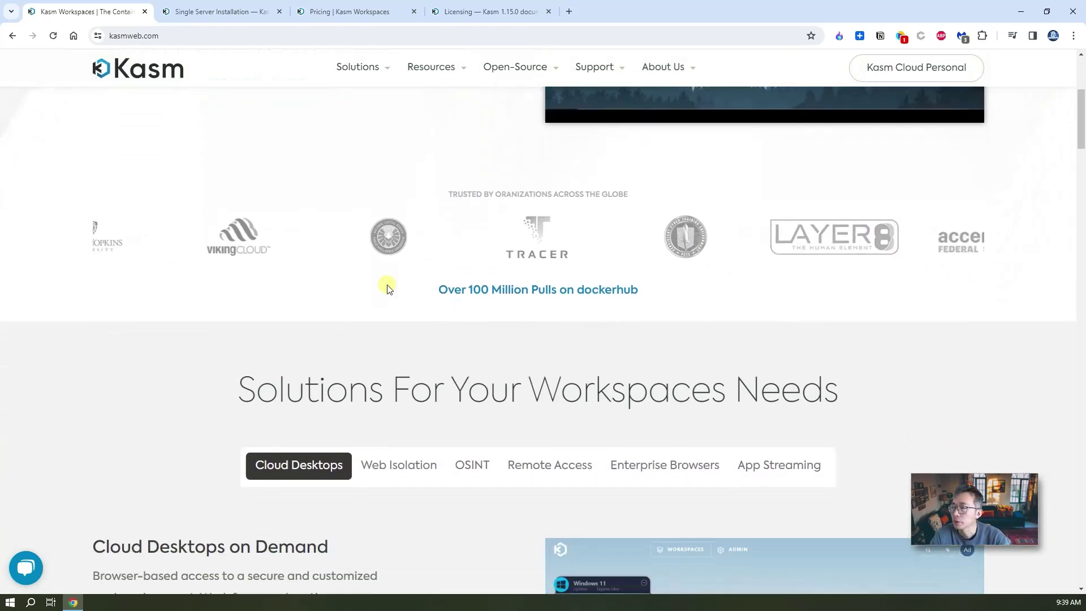
pyautogui.scroll(-2, 388, 288)
pyautogui.scroll(-2, 388, 287)
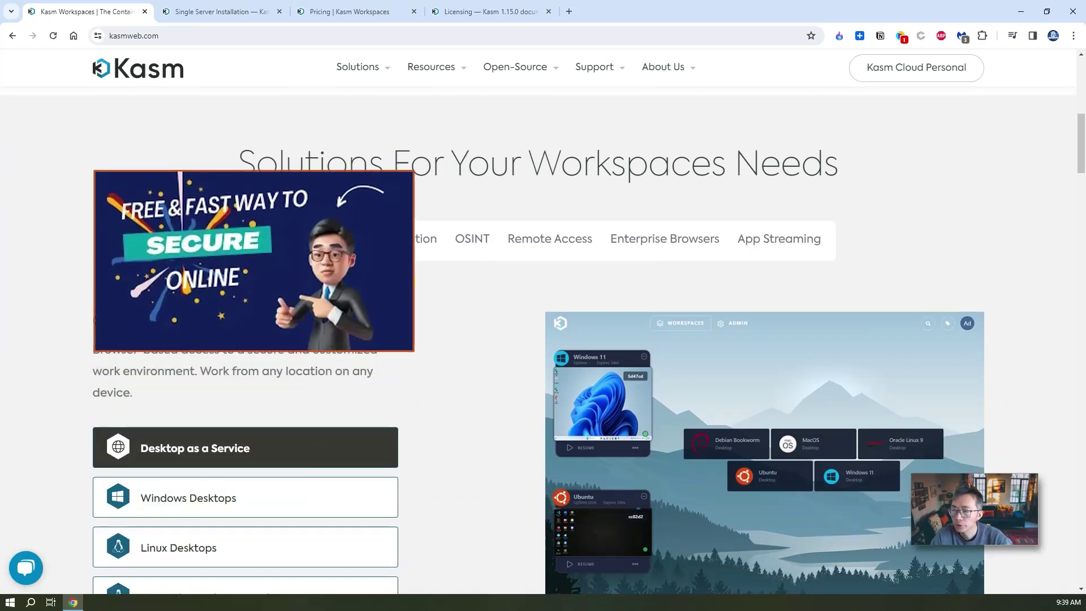
pyautogui.click(842, 37)
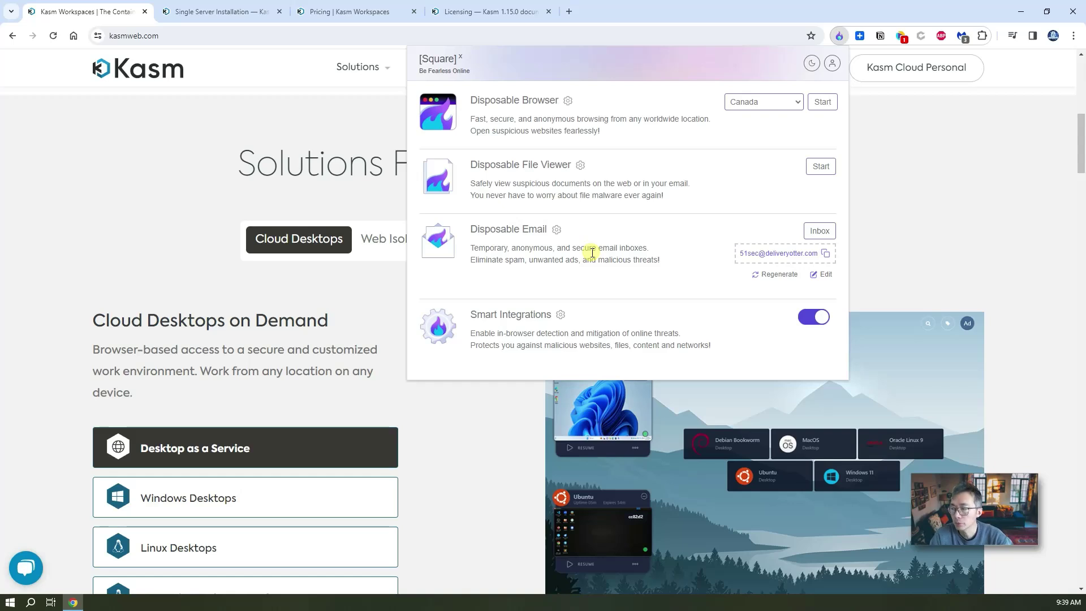
pyautogui.click(167, 219)
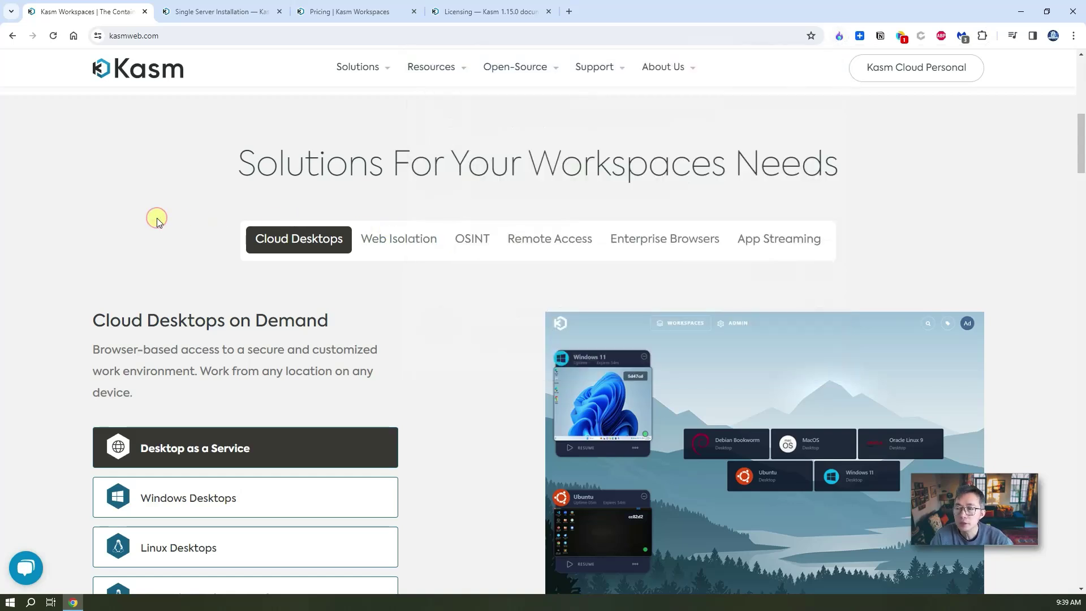
# - Scroll to the Server plans: Community, Professional and Enterprise
pyautogui.scroll(-3, 157, 218)
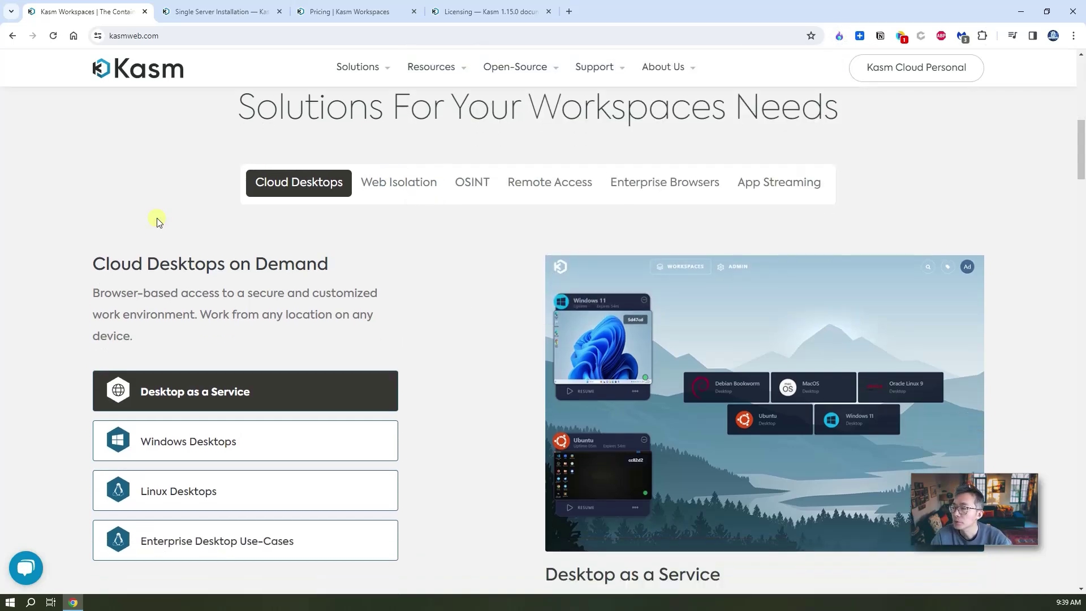
pyautogui.scroll(-1, 157, 218)
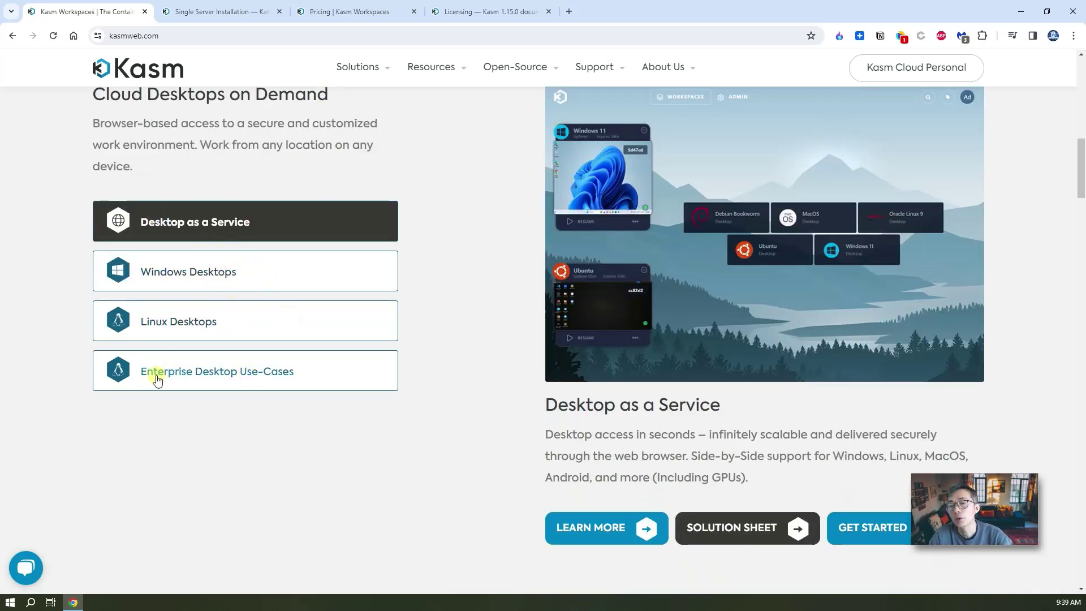
pyautogui.scroll(-2, 273, 374)
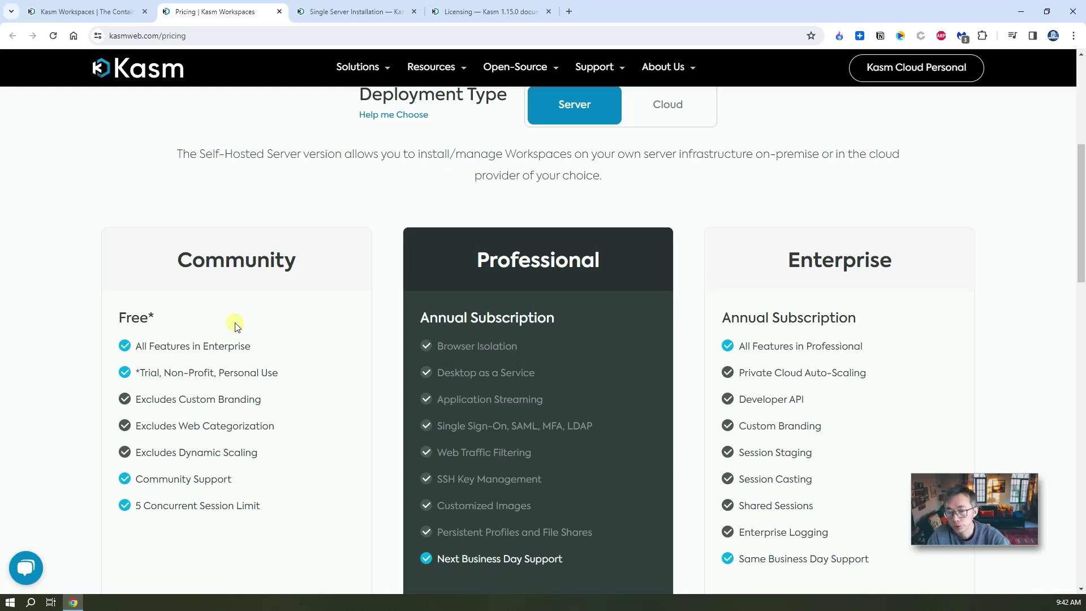
# - Highlight the free tier's 5 Concurrent Session Limit, then go to the Single Server Installation docs
pyautogui.scroll(-1, 235, 325)
pyautogui.scroll(-1, 235, 325)
pyautogui.moveTo(268, 394); pyautogui.dragTo(127, 391)
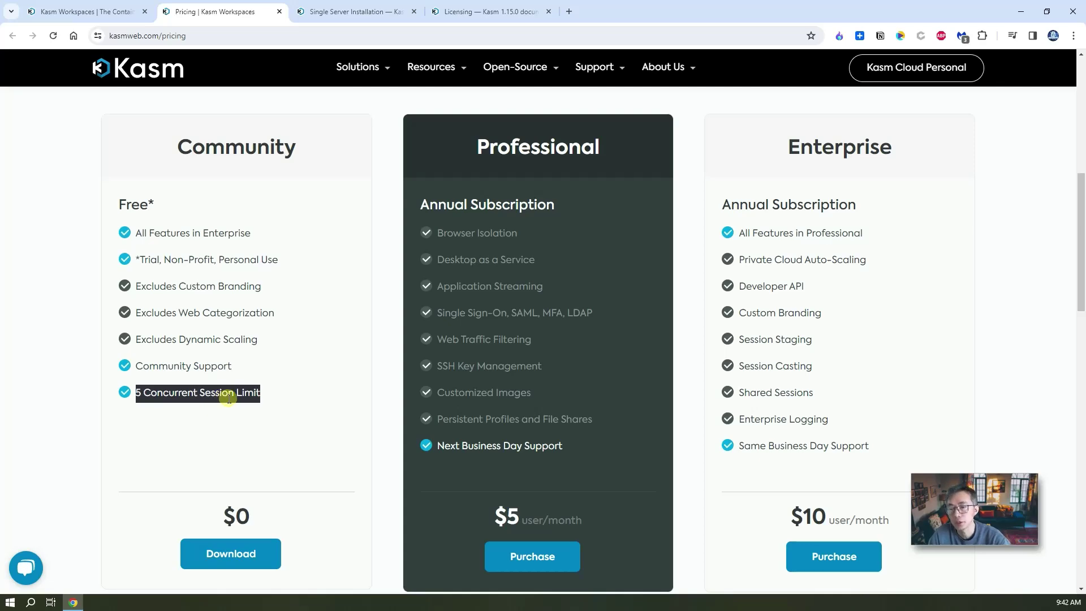
pyautogui.click(334, 16)
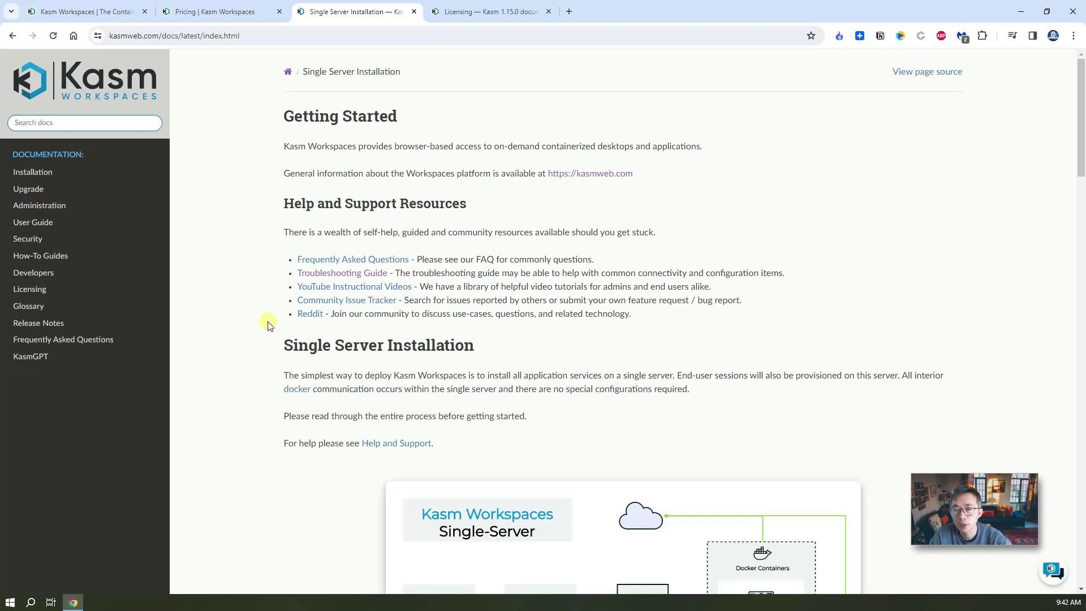
# - Scroll to the Installation Guide and select the four kasm_release_1.15.0 Standard Install commands
pyautogui.scroll(-13, 257, 350)
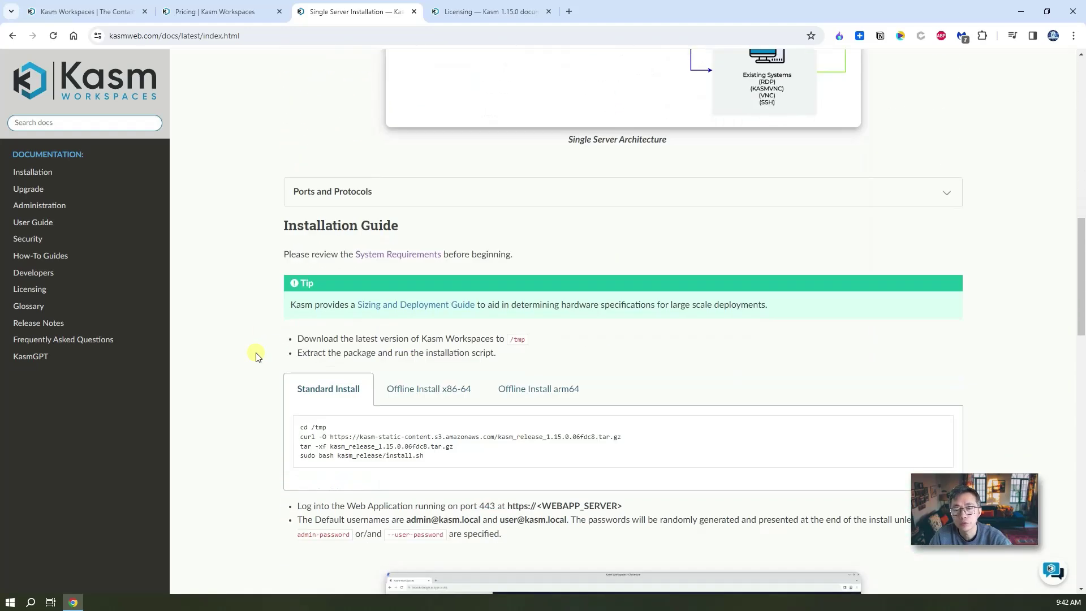
pyautogui.moveTo(299, 426); pyautogui.dragTo(450, 454)
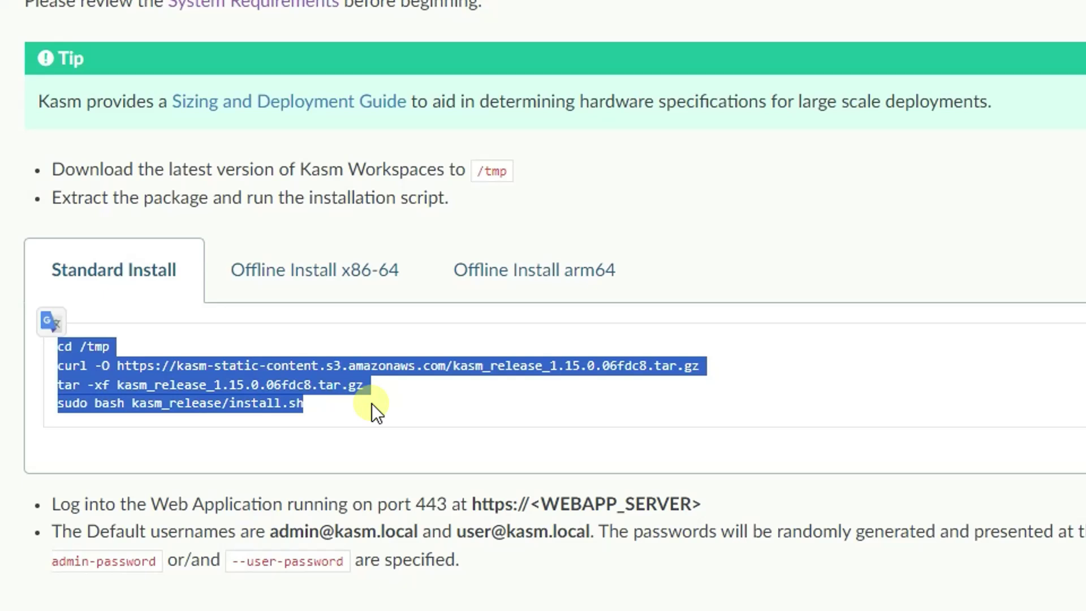
pyautogui.moveTo(374, 403); pyautogui.dragTo(409, 374)
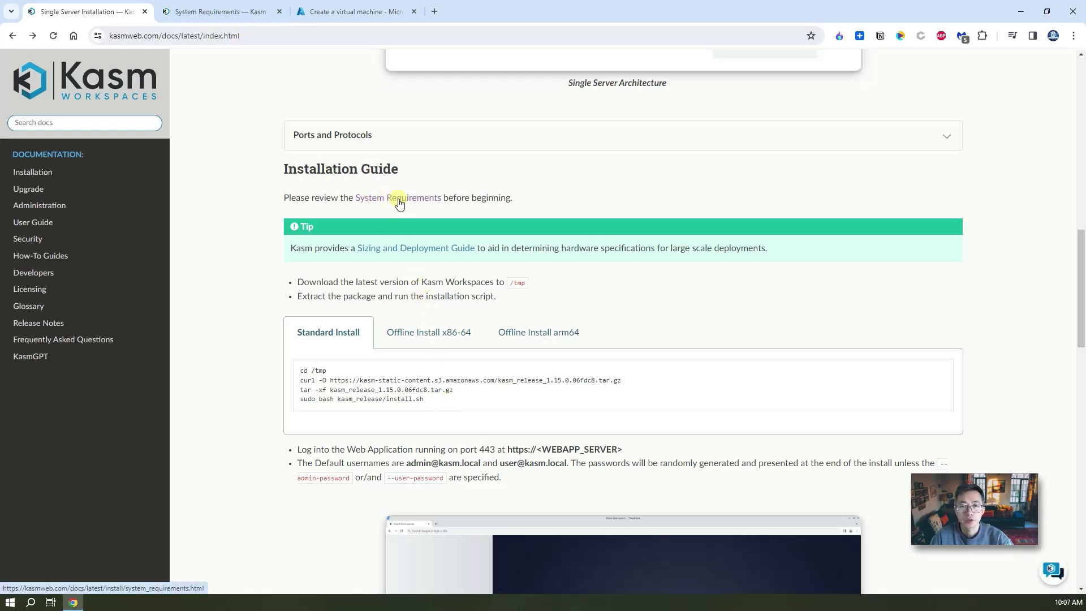
# - Open the System Requirements page and highlight the supported Ubuntu versions
pyautogui.click(202, 19)
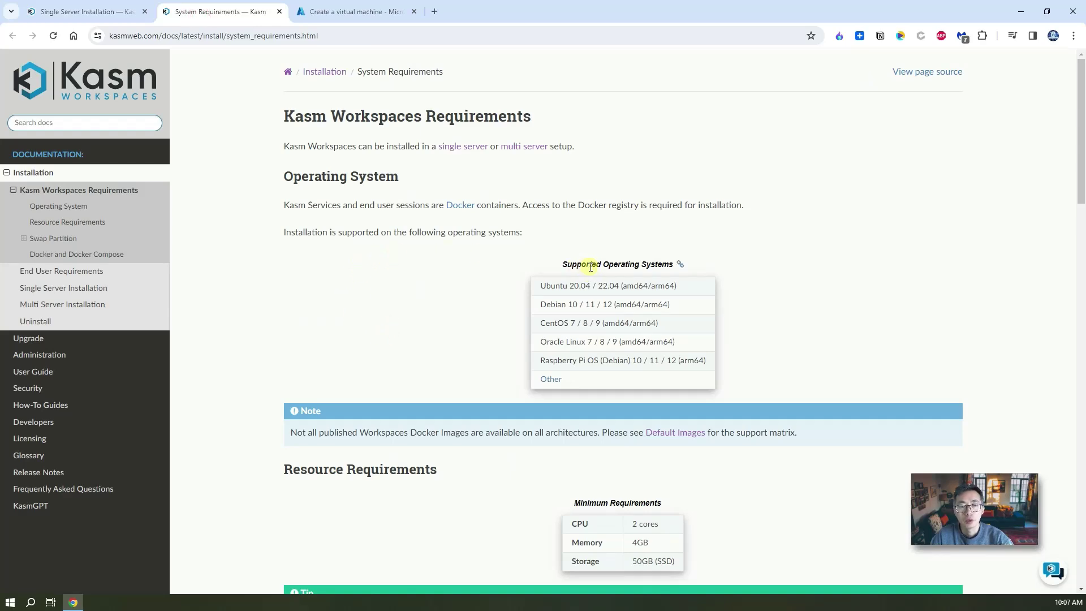
pyautogui.moveTo(605, 264); pyautogui.dragTo(638, 276)
pyautogui.moveTo(542, 286); pyautogui.dragTo(648, 293)
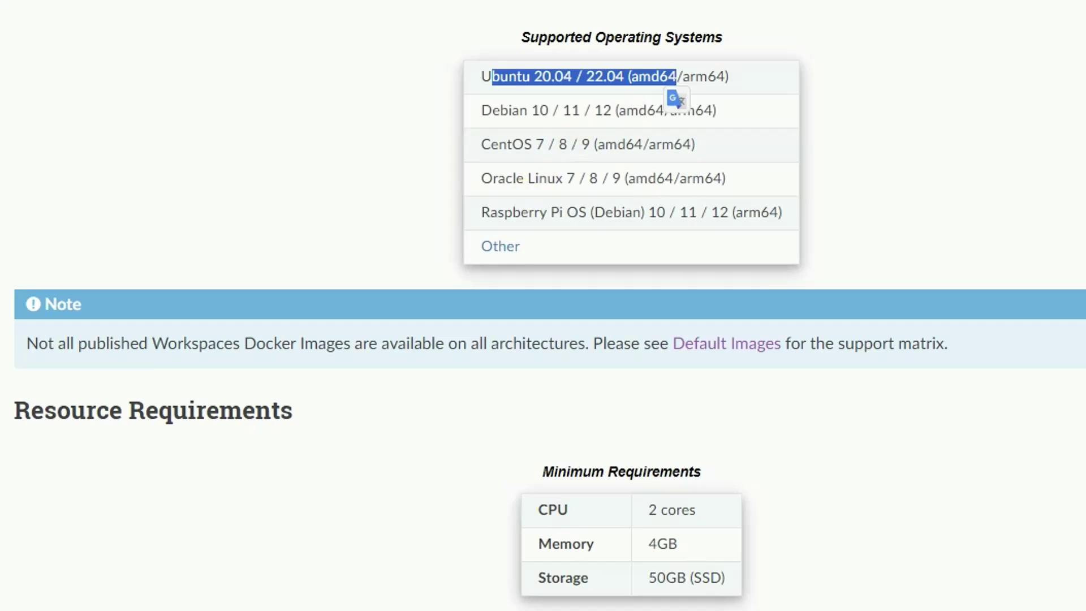
# - Highlight the 2-core CPU, 4GB memory and 50GB SSD minimums, then switch to Azure's VM form
pyautogui.scroll(-5, 622, 136)
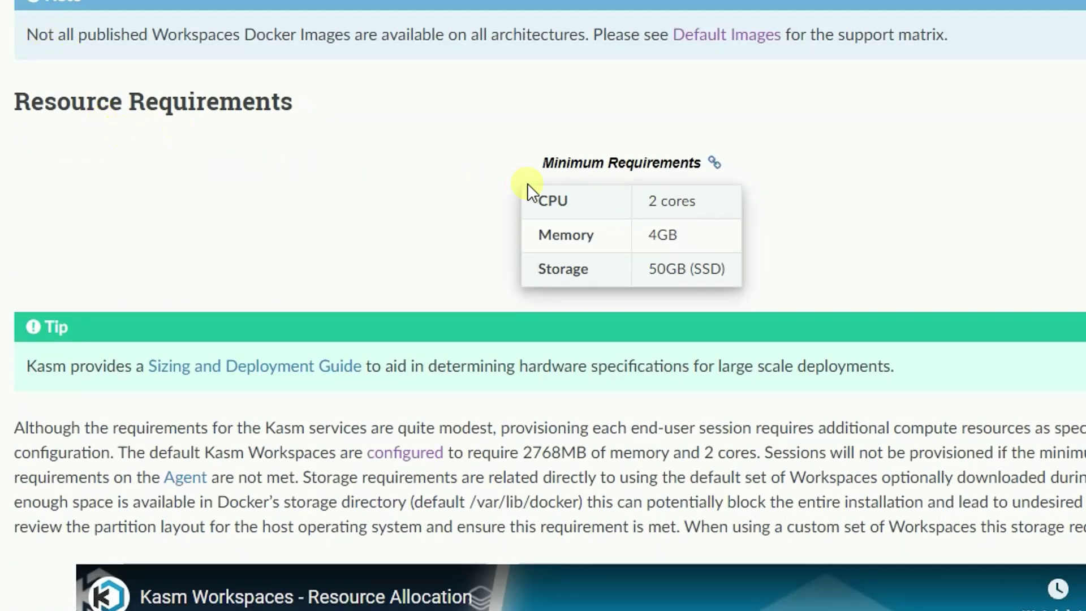
pyautogui.moveTo(538, 203); pyautogui.dragTo(720, 203)
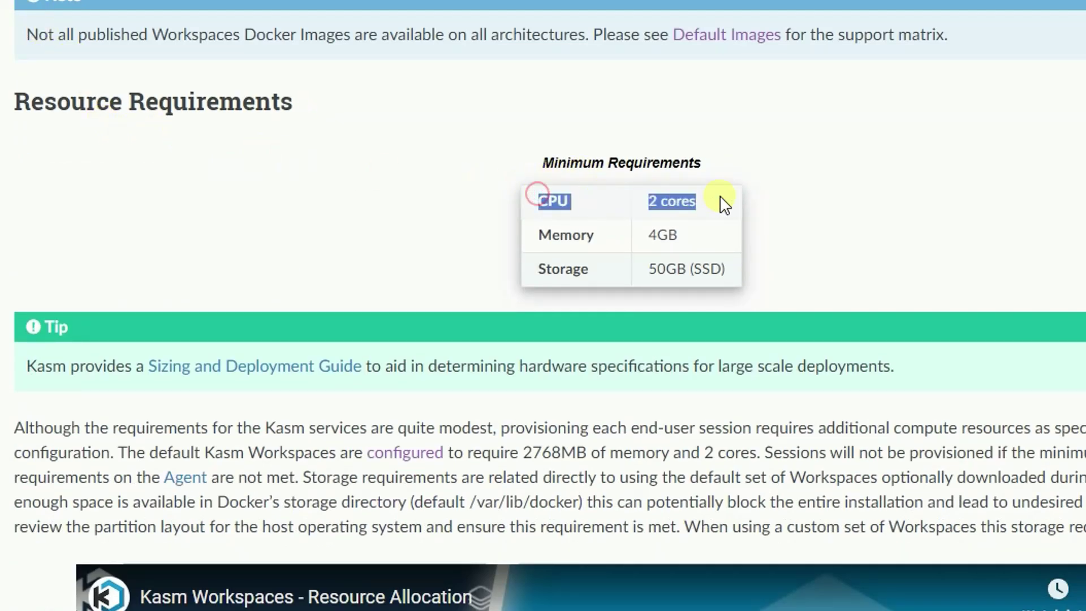
pyautogui.moveTo(534, 235); pyautogui.dragTo(687, 237)
pyautogui.moveTo(528, 269); pyautogui.dragTo(734, 266)
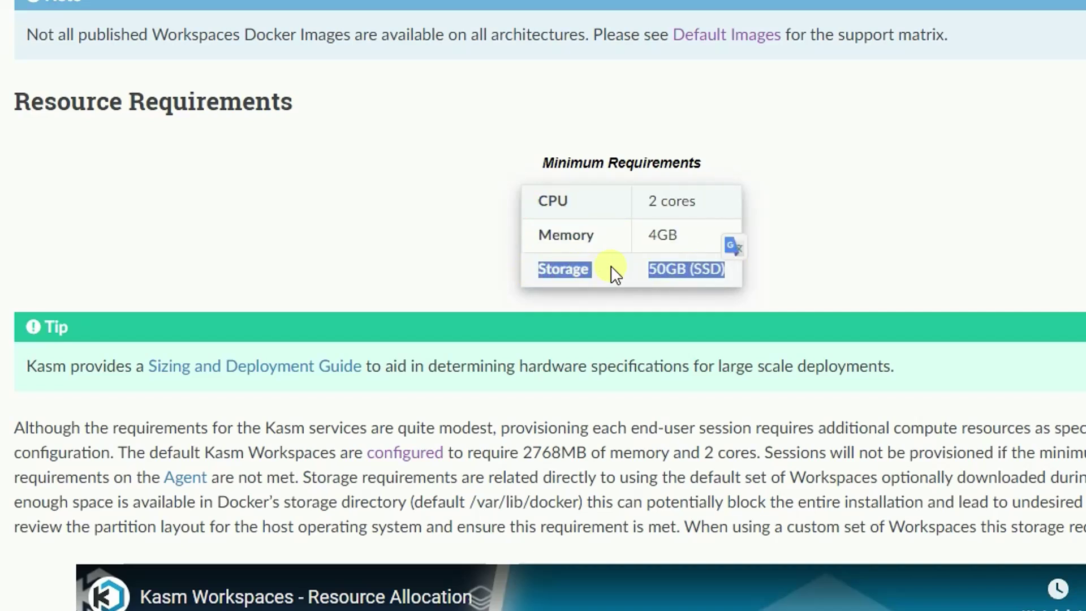
pyautogui.click(686, 267)
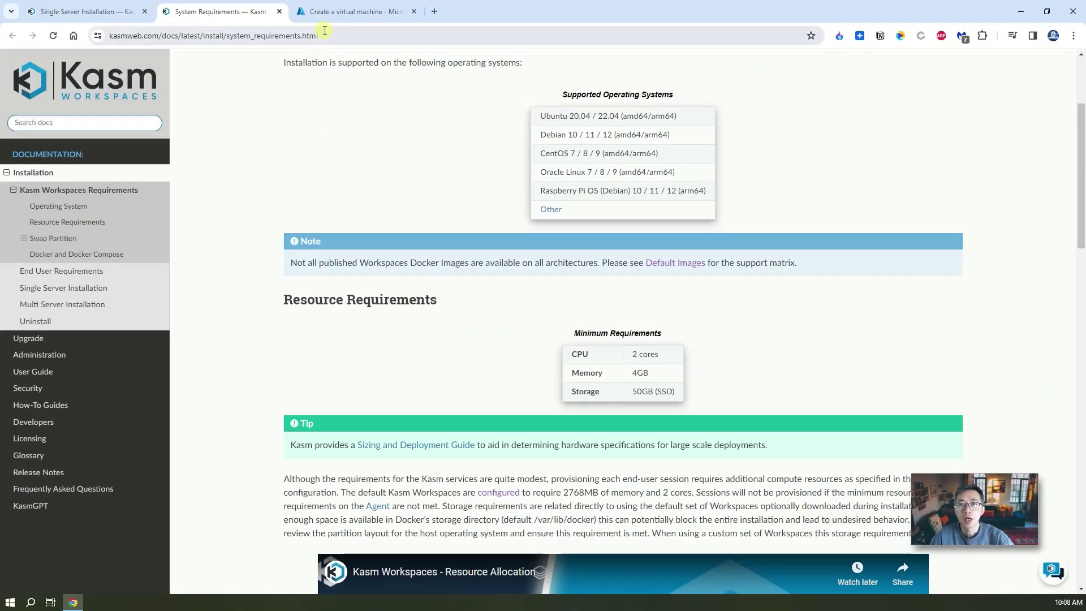
pyautogui.click(338, 16)
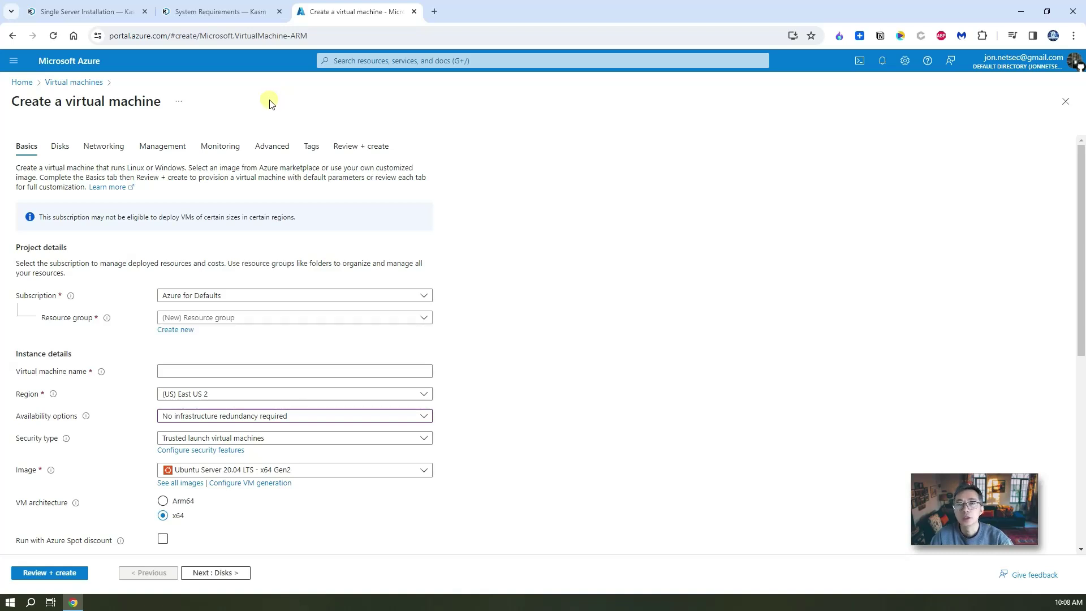
pyautogui.click(99, 12)
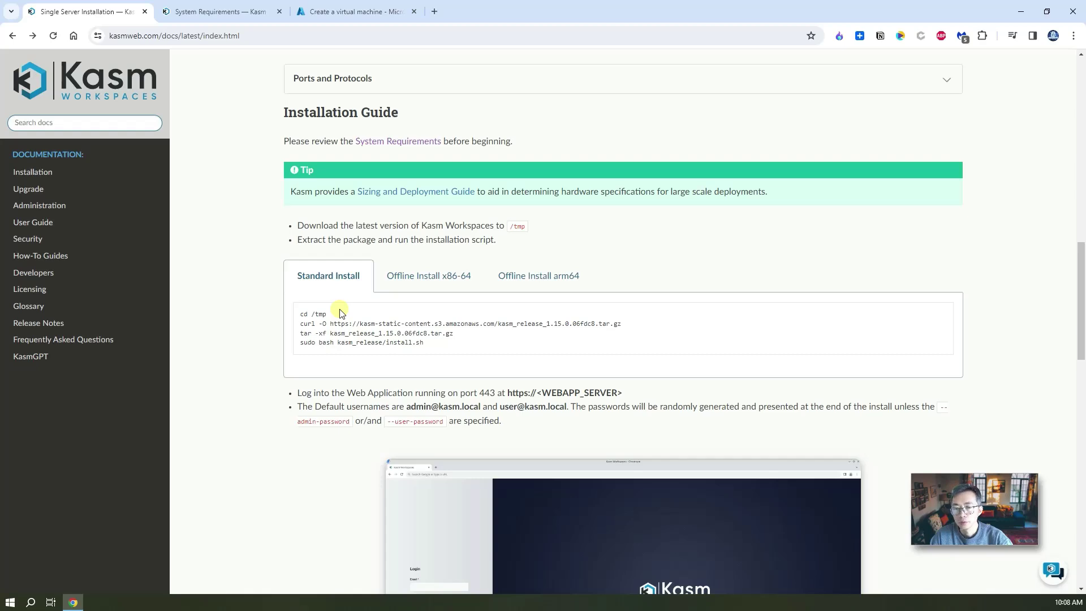
pyautogui.click(359, 11)
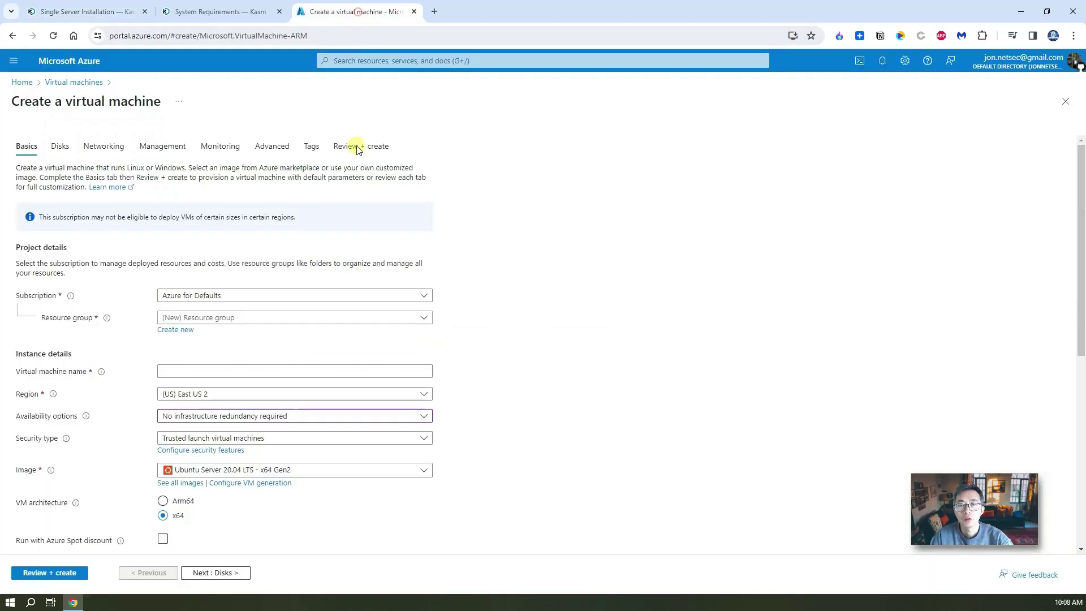
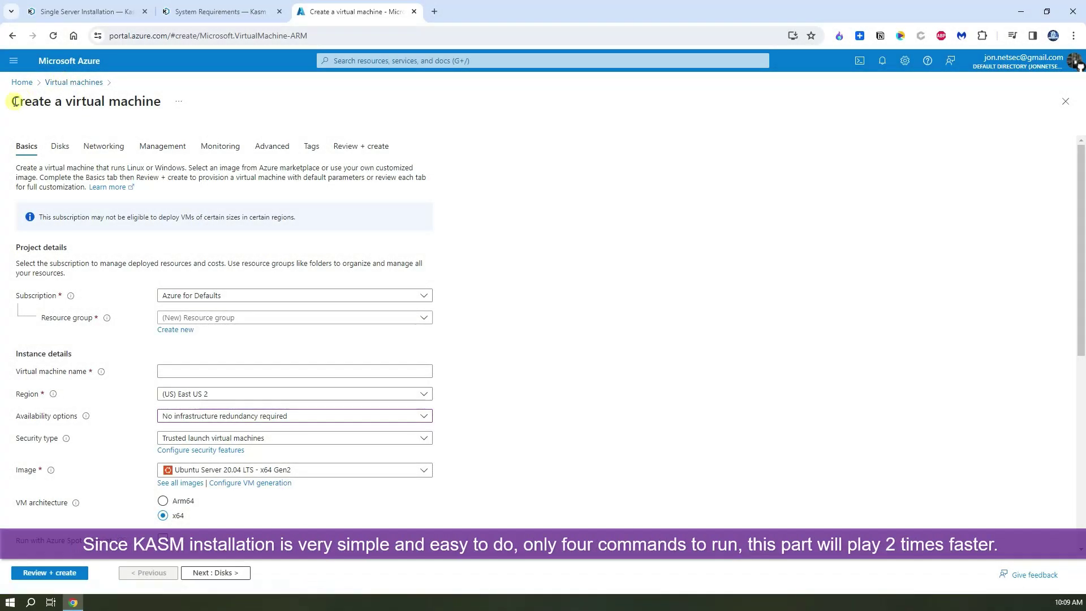
# - Create a new resource group named kasm and name the VM kasm1.15
pyautogui.moveTo(15, 102); pyautogui.dragTo(155, 112)
pyautogui.click(180, 330)
pyautogui.write('k')
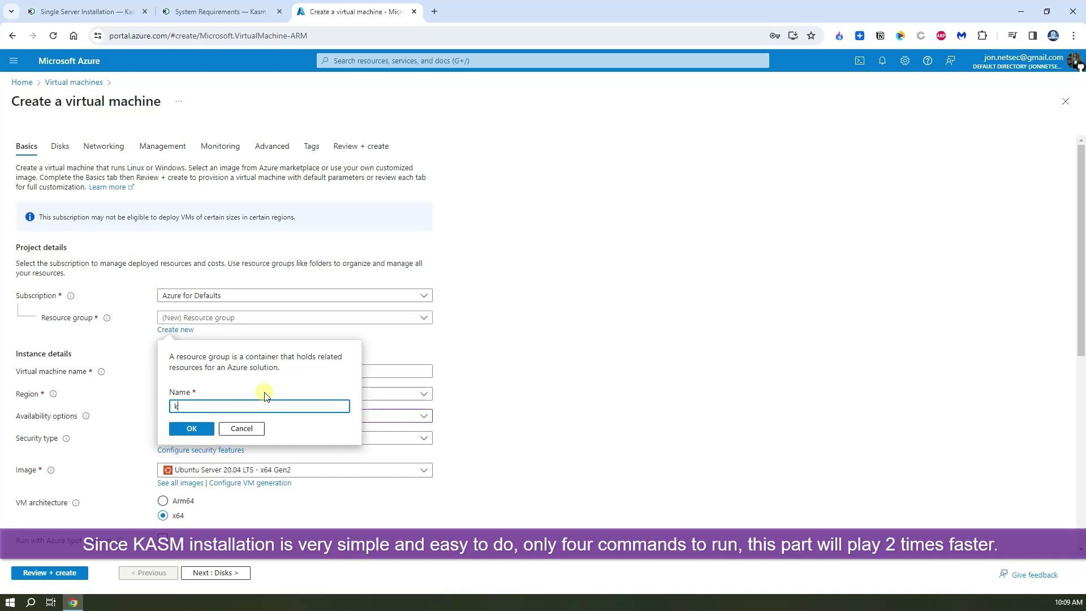
pyautogui.write('asm')
pyautogui.click(191, 428)
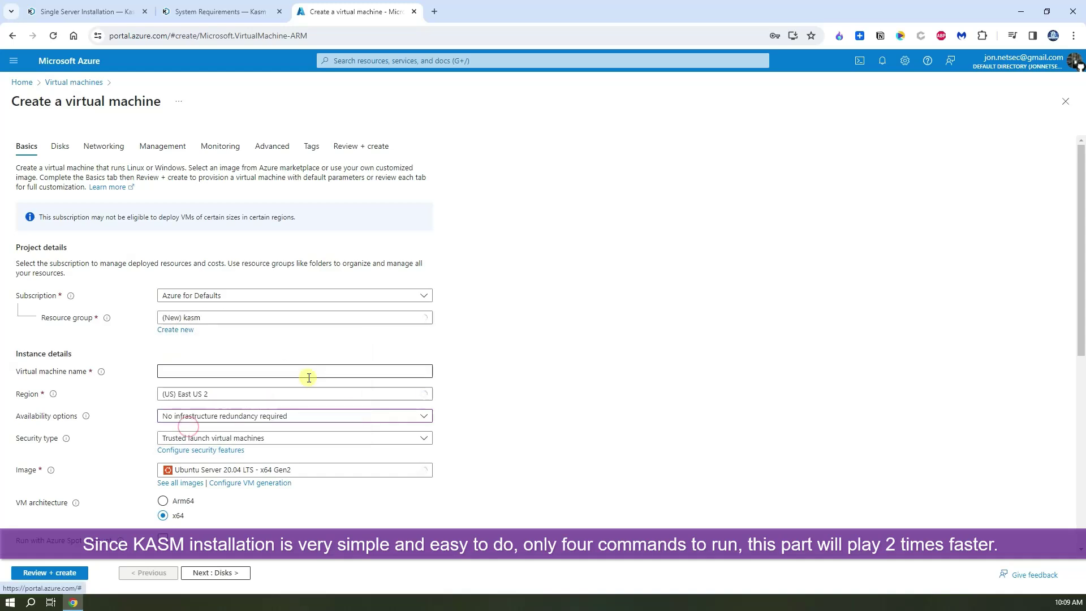
pyautogui.click(201, 370)
pyautogui.write('kasm1.15')
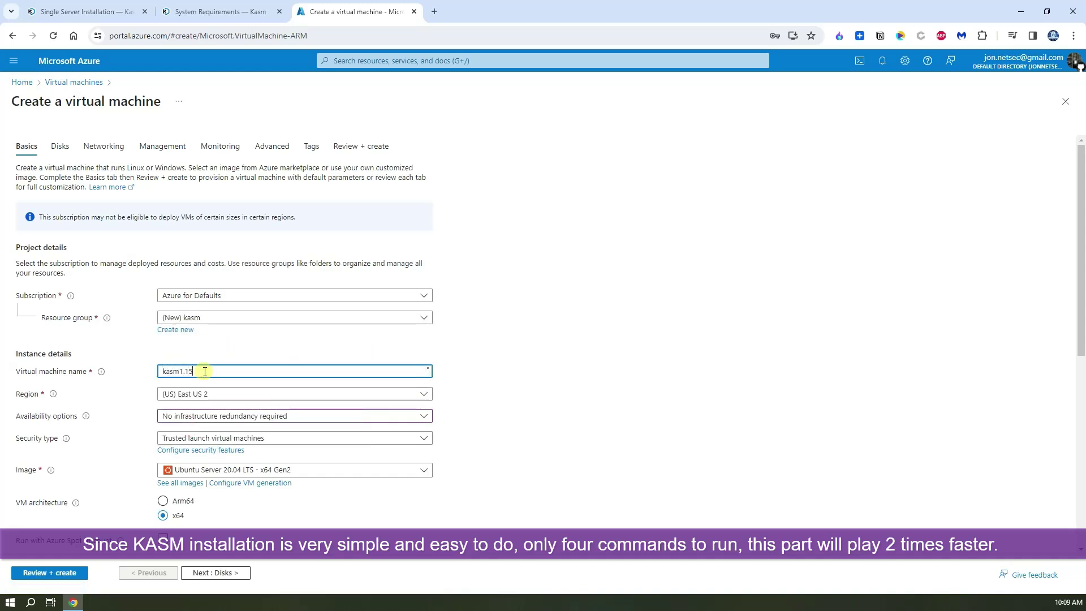
# - Keep no infrastructure redundancy and the Ubuntu Server 20.04 image, and choose size Standard_B2s
pyautogui.scroll(-2, 205, 371)
pyautogui.click(241, 303)
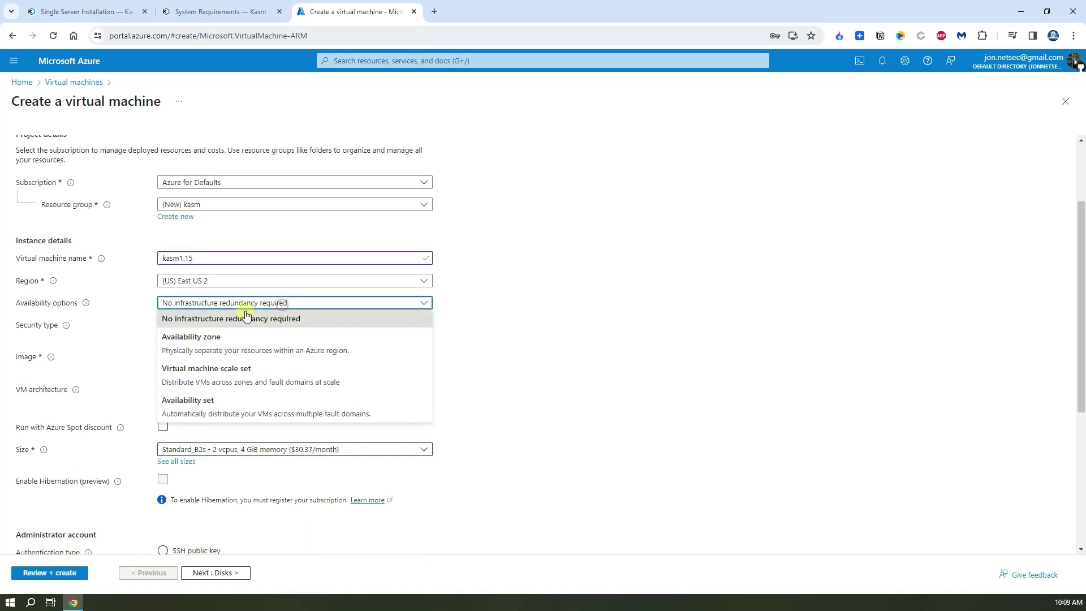
pyautogui.click(279, 317)
pyautogui.click(303, 356)
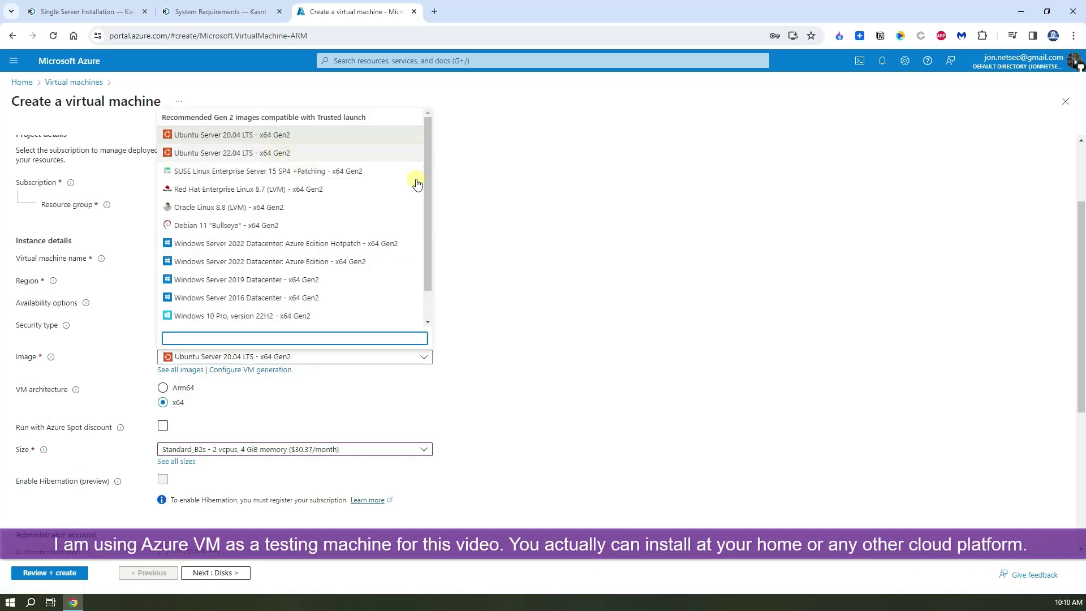
pyautogui.click(476, 206)
pyautogui.scroll(-2, 221, 400)
pyautogui.click(285, 336)
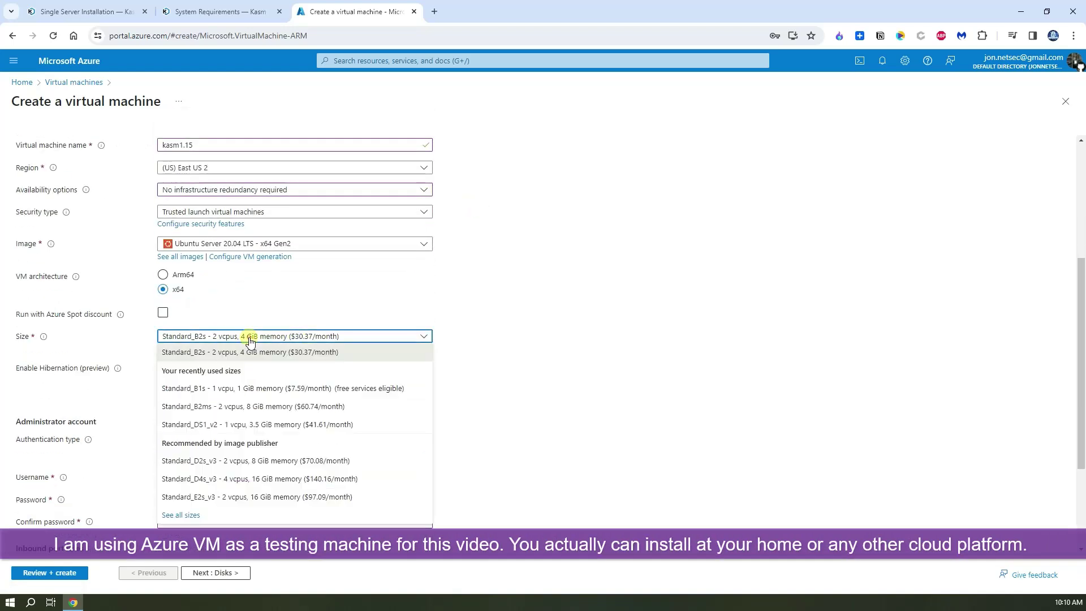
pyautogui.click(273, 406)
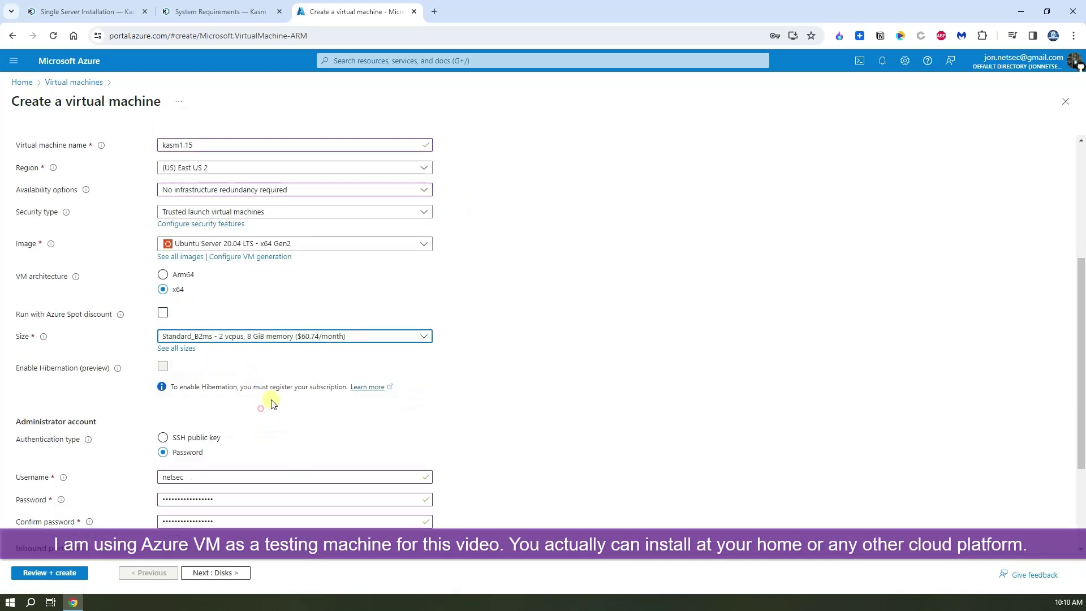
pyautogui.click(286, 338)
pyautogui.click(362, 353)
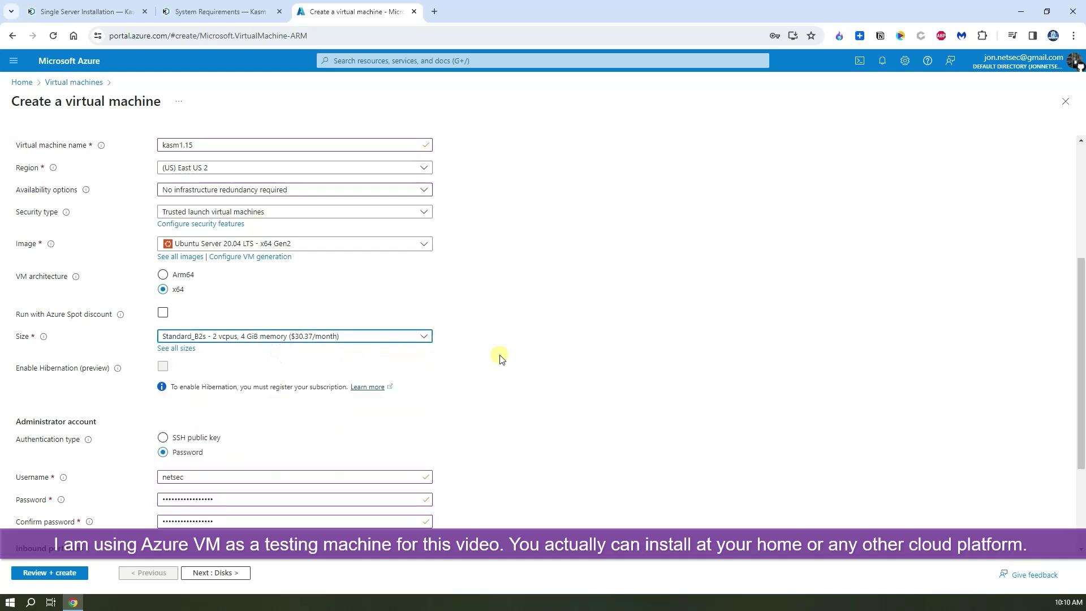
# - Enter and confirm the administrator password, then continue to the Disks settings
pyautogui.scroll(-2, 497, 356)
pyautogui.scroll(-1, 201, 407)
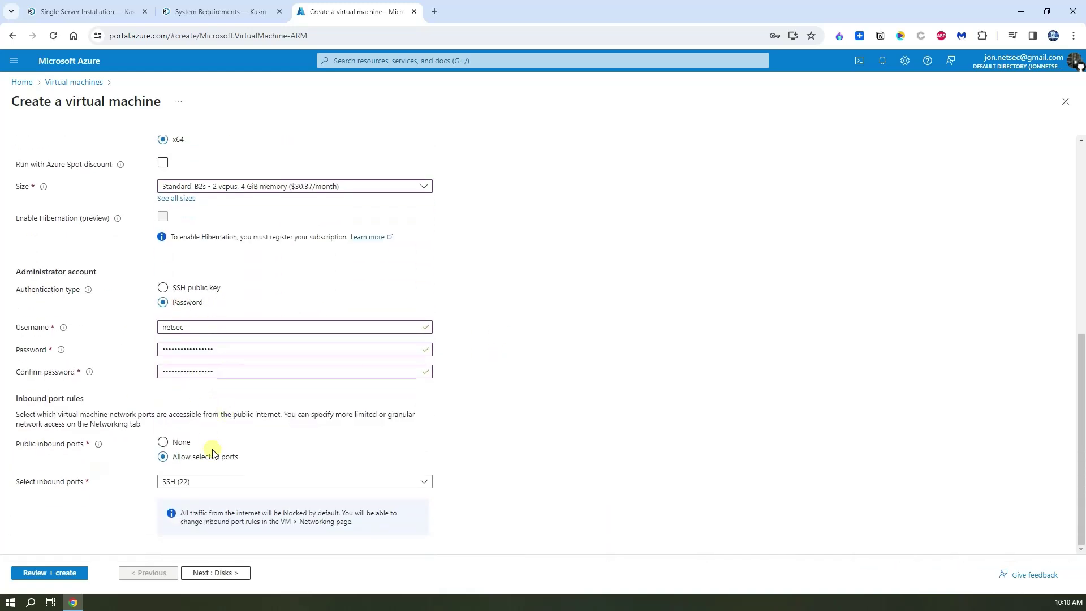
pyautogui.click(234, 350)
pyautogui.click(233, 371)
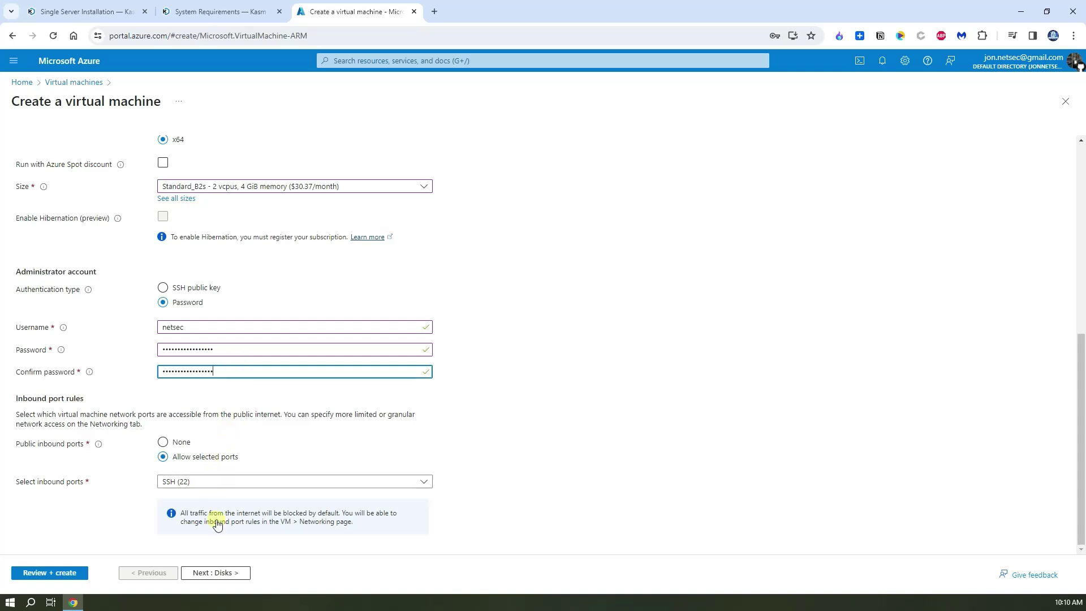
pyautogui.click(229, 572)
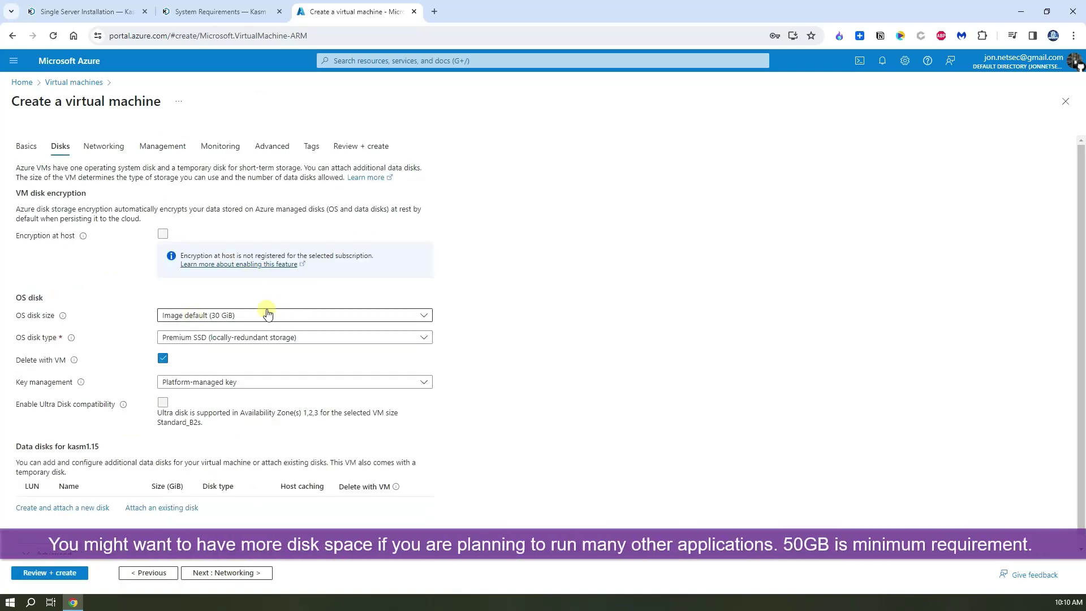
# - Set the OS disk size to 64 GiB with the Premium SSD disk type
pyautogui.click(236, 316)
pyautogui.click(225, 368)
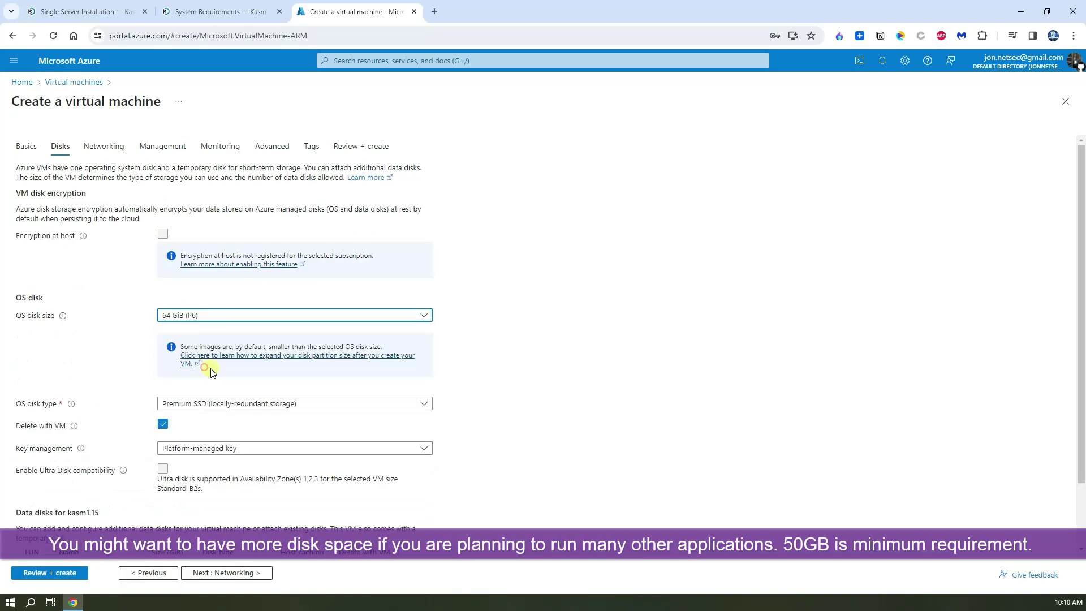
pyautogui.scroll(-2, 115, 305)
pyautogui.click(206, 327)
pyautogui.click(205, 328)
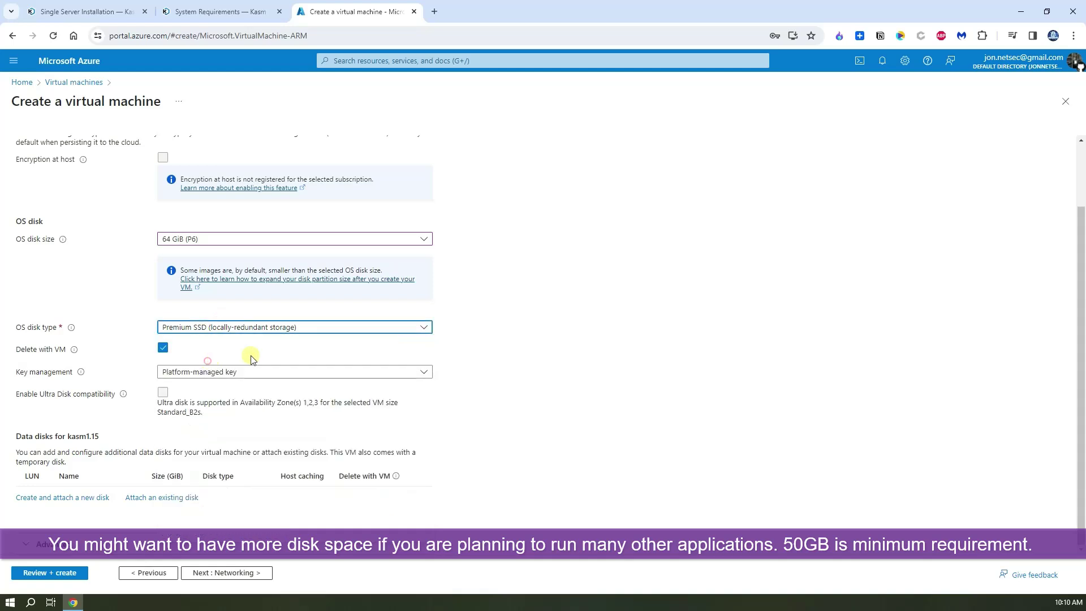
# - On Networking, create a new public IP with Basic SKU and dynamic assignment
pyautogui.click(242, 572)
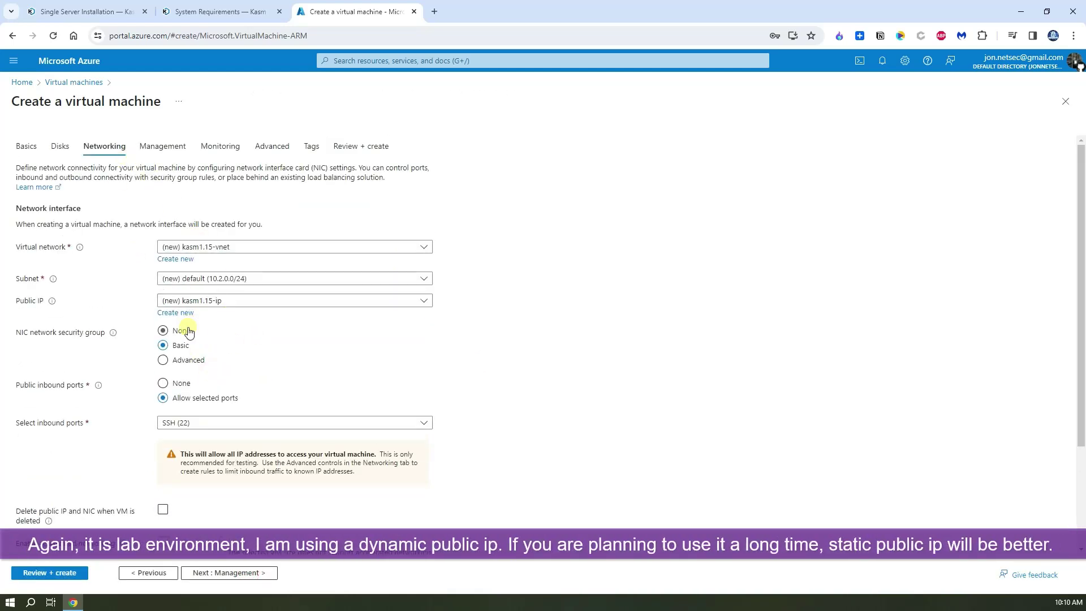
pyautogui.click(176, 313)
pyautogui.click(905, 170)
pyautogui.click(905, 205)
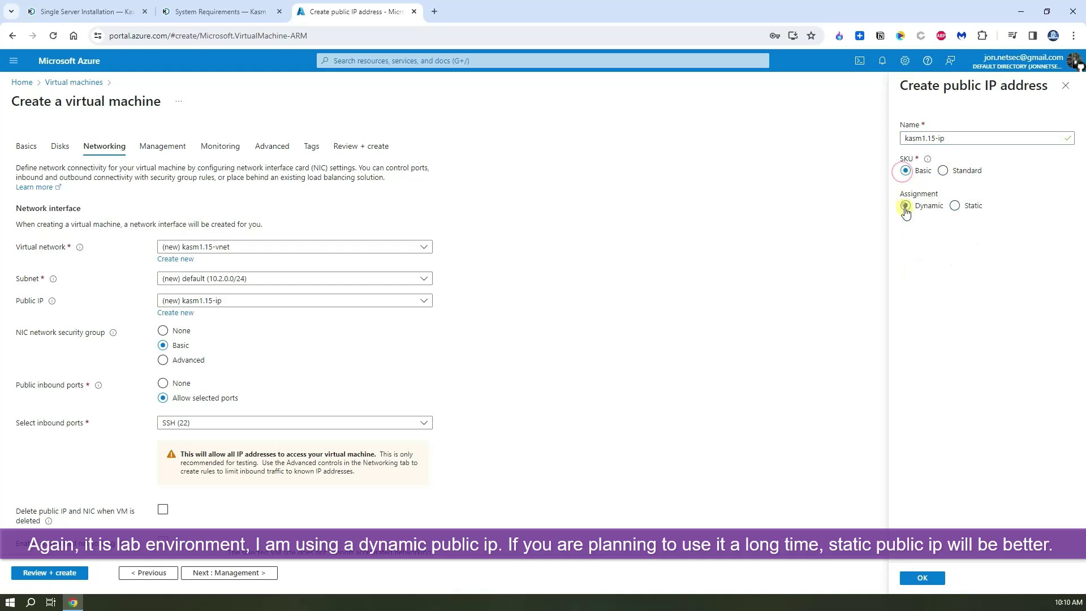
pyautogui.click(922, 578)
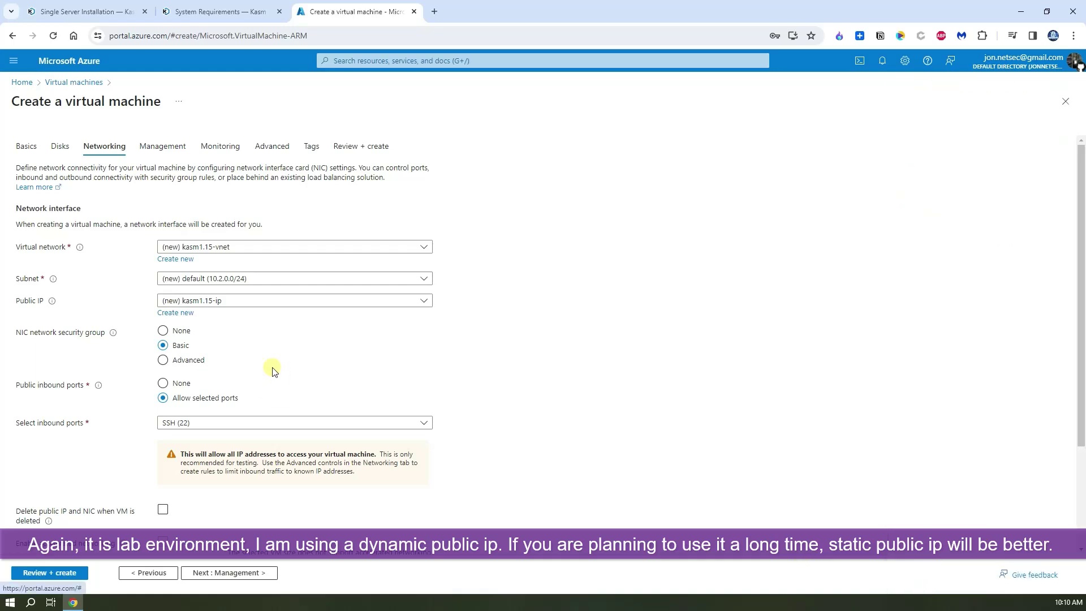
# - Advance through Management, Monitoring, Advanced and Tags to Review + create
pyautogui.scroll(-1, 226, 342)
pyautogui.scroll(-3, 199, 329)
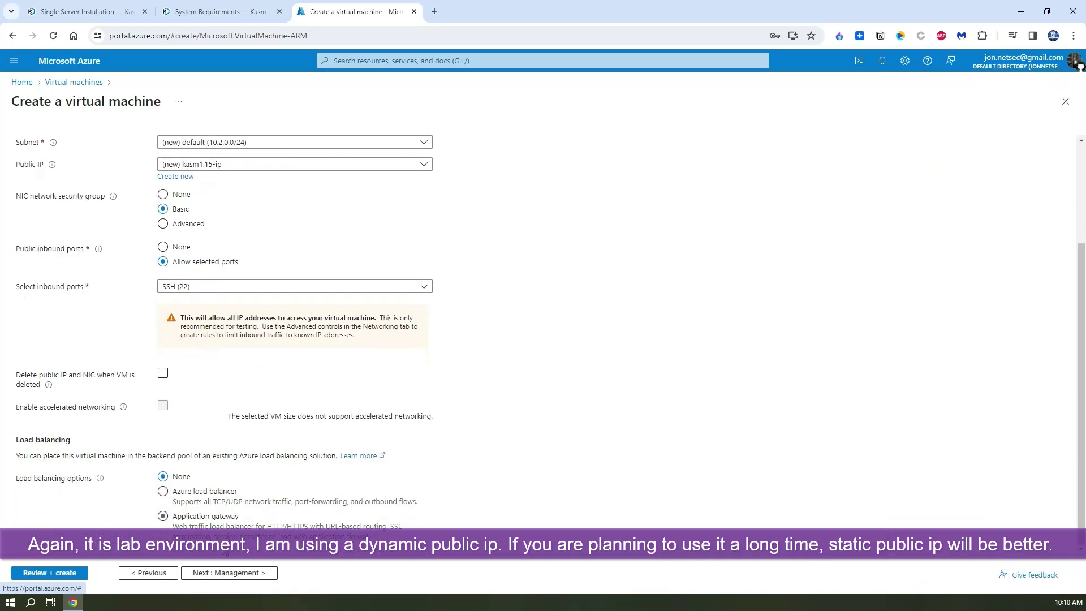
pyautogui.click(240, 572)
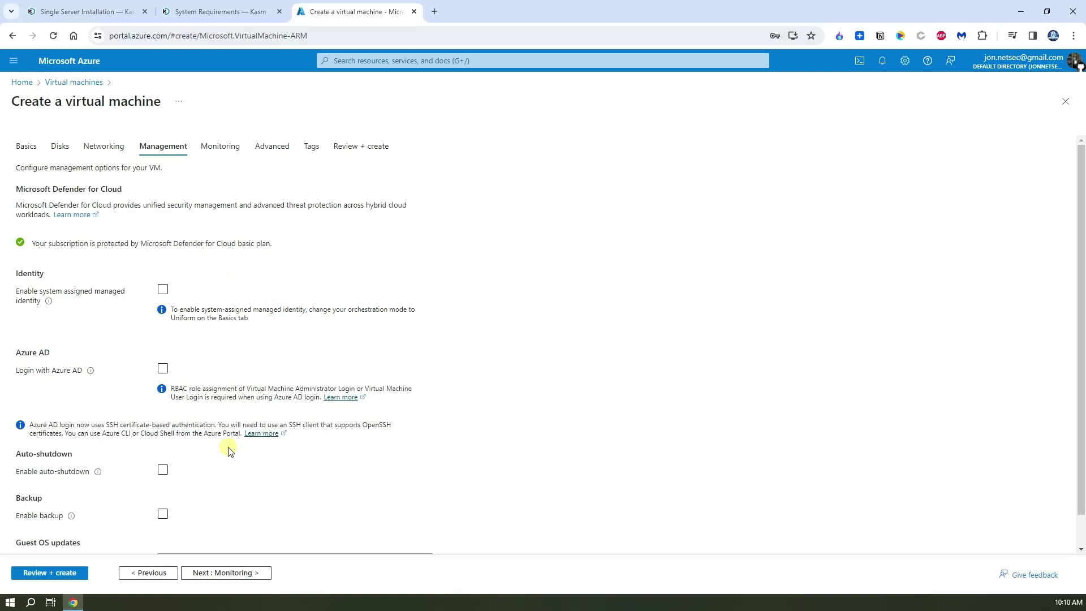
pyautogui.scroll(-1, 257, 481)
pyautogui.click(231, 572)
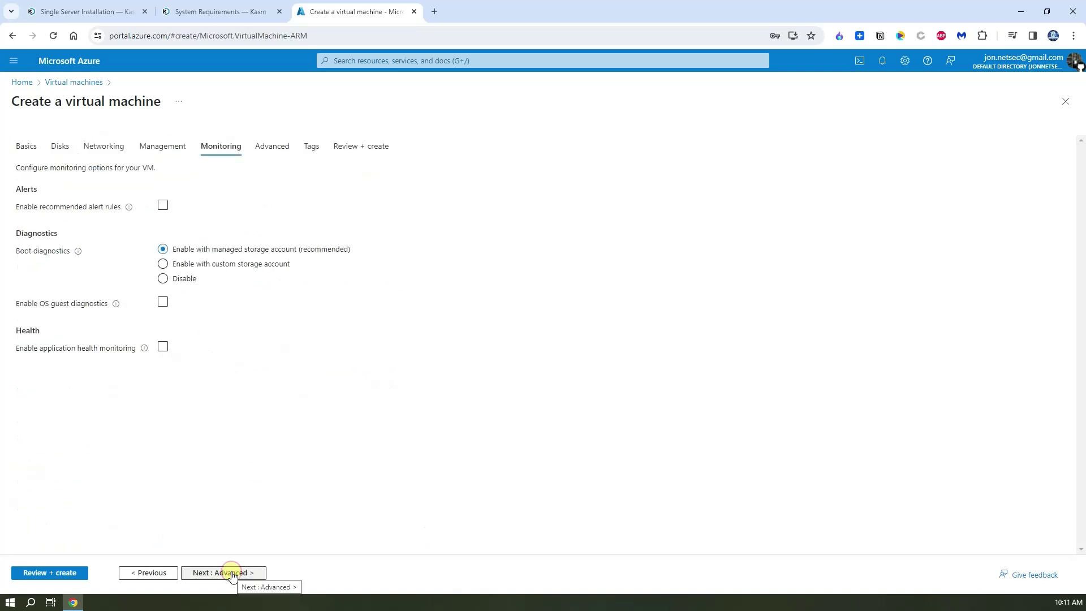
pyautogui.click(231, 573)
pyautogui.click(231, 572)
pyautogui.click(232, 573)
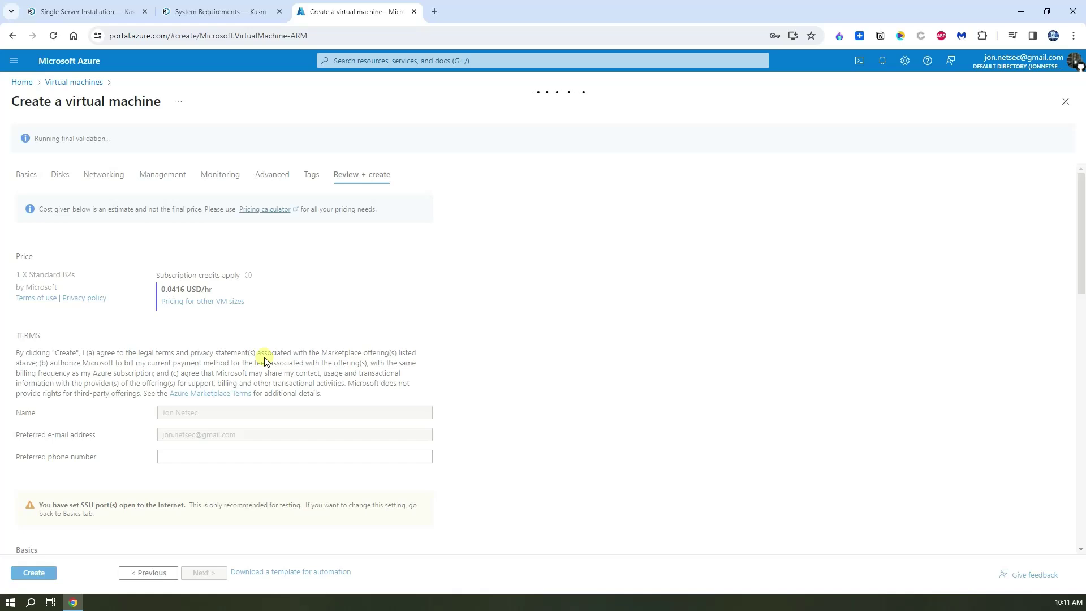
# - Create the virtual machine and wait until the deployment completes
pyautogui.click(45, 570)
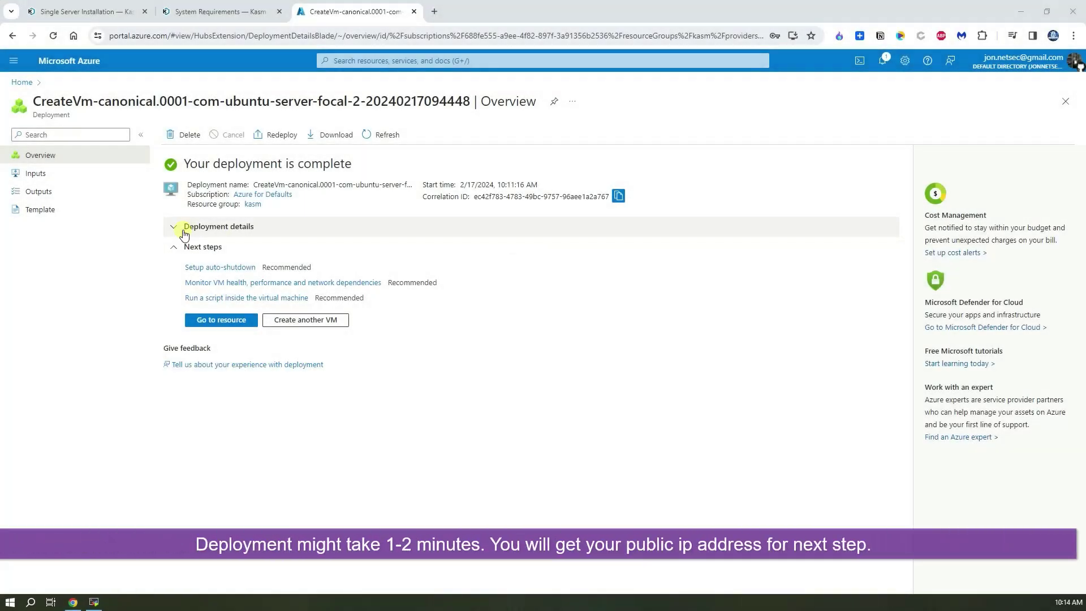
pyautogui.click(173, 226)
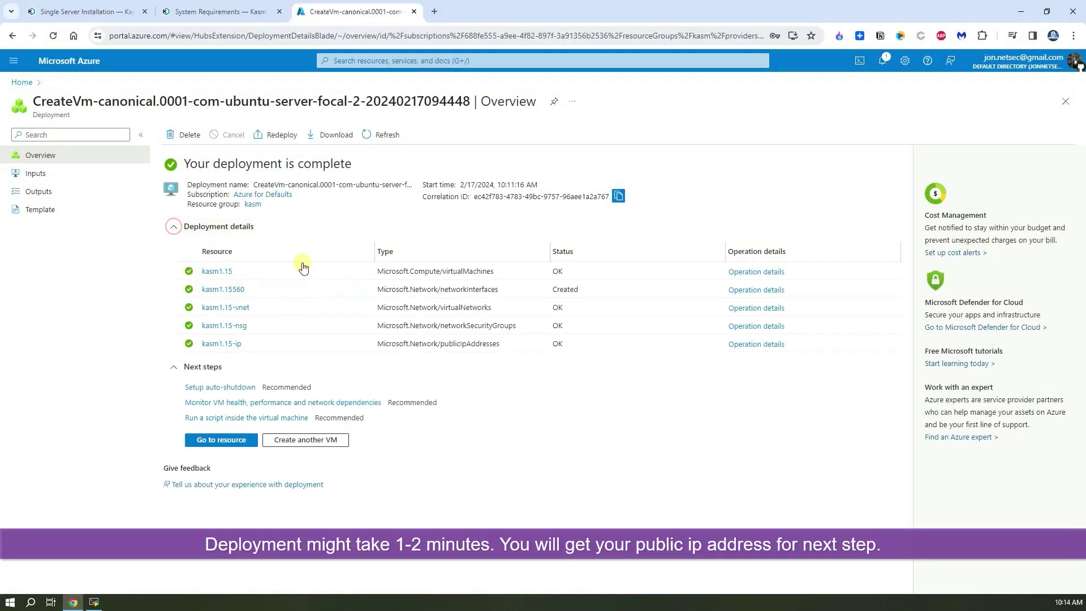
pyautogui.moveTo(351, 163); pyautogui.dragTo(190, 164)
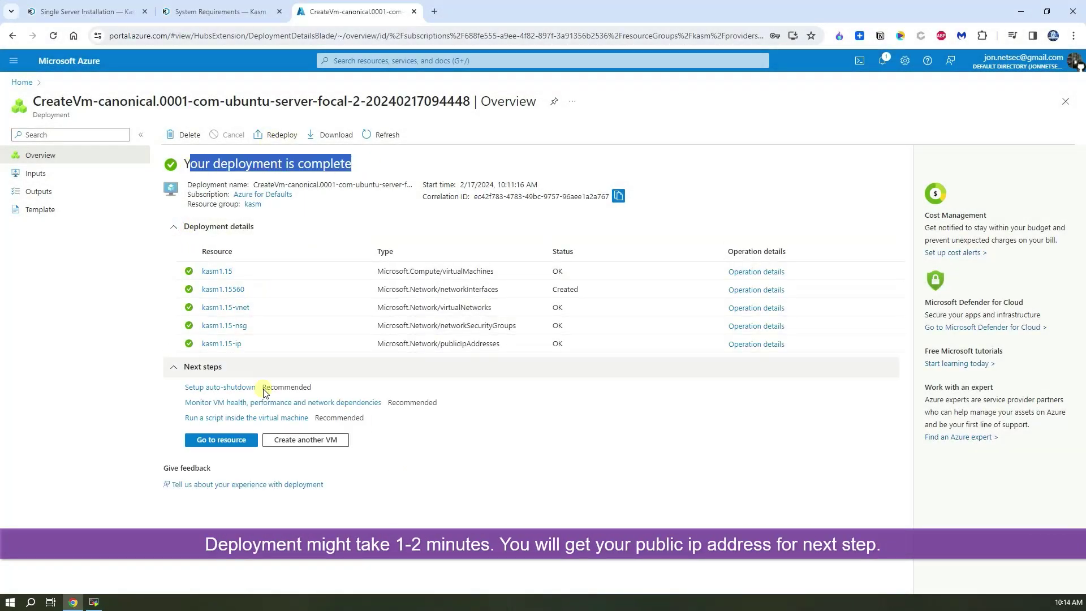
# - Copy the kasm1.15 VM's public IP 172.203.77.51 from its overview and go to the SSH session
pyautogui.click(221, 439)
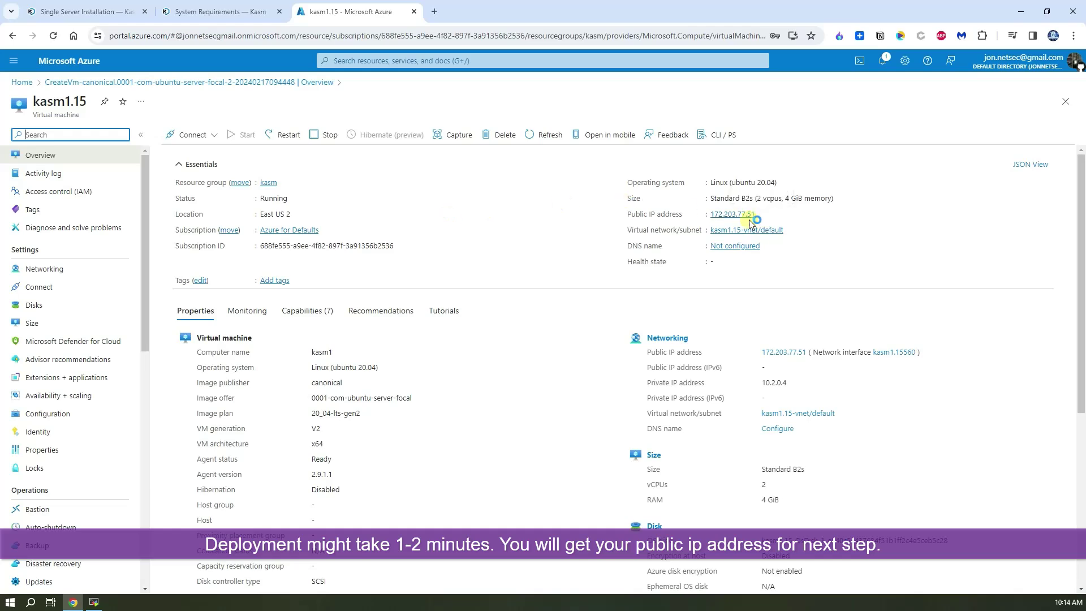
pyautogui.click(761, 214)
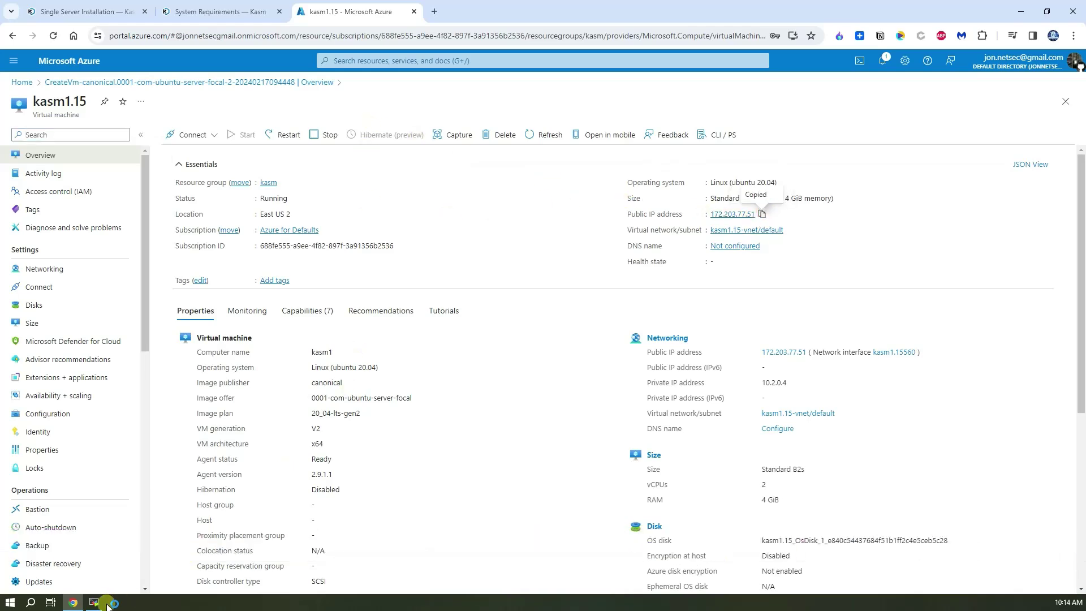
pyautogui.click(108, 604)
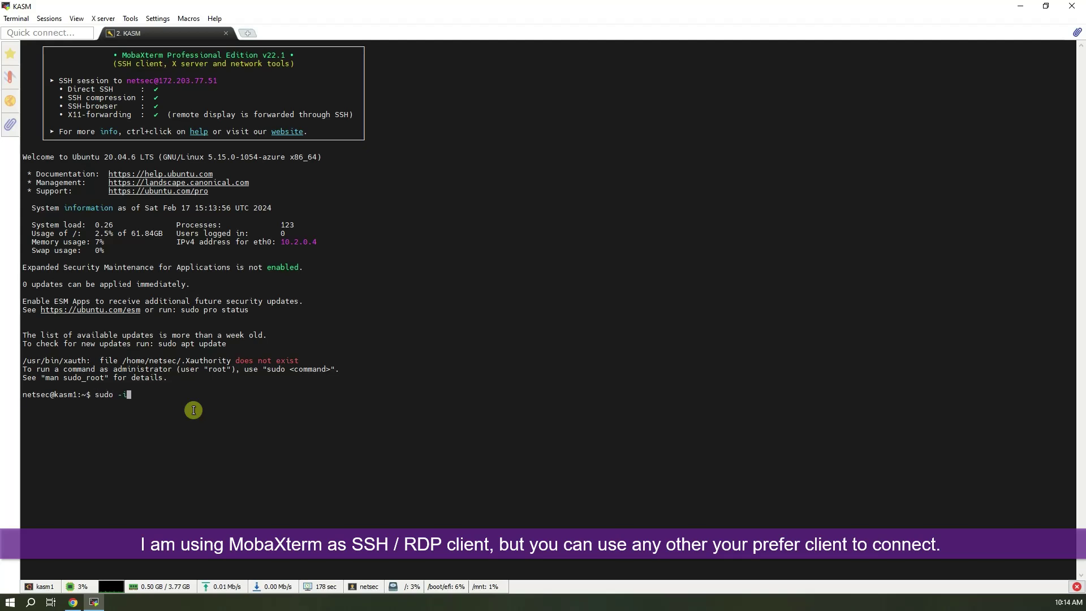
# - Become root and update the package lists with apt update -y
pyautogui.press('Return')
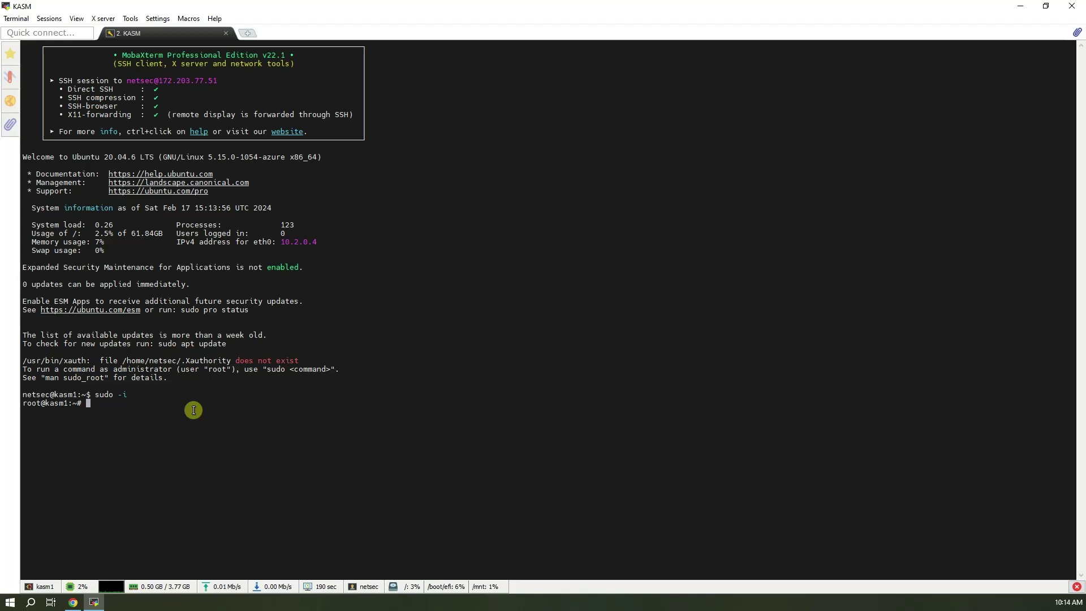
pyautogui.write('apt update')
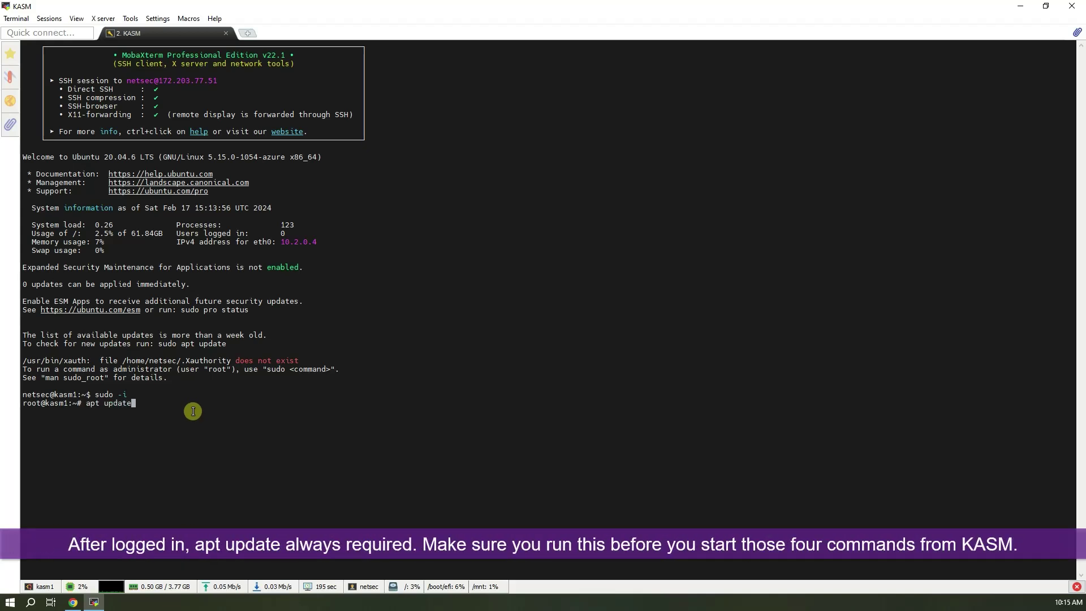
pyautogui.write(' -y')
pyautogui.press('Return')
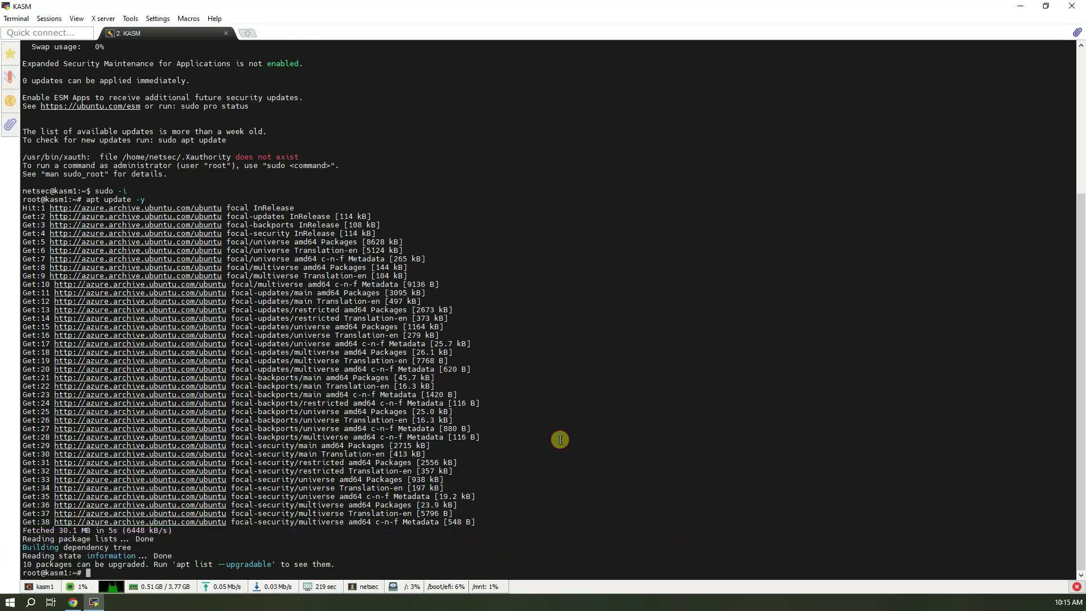
# - Print the server's public IP with curl ifconfig.me and change into /tmp
pyautogui.write('me')
pyautogui.press('Return')
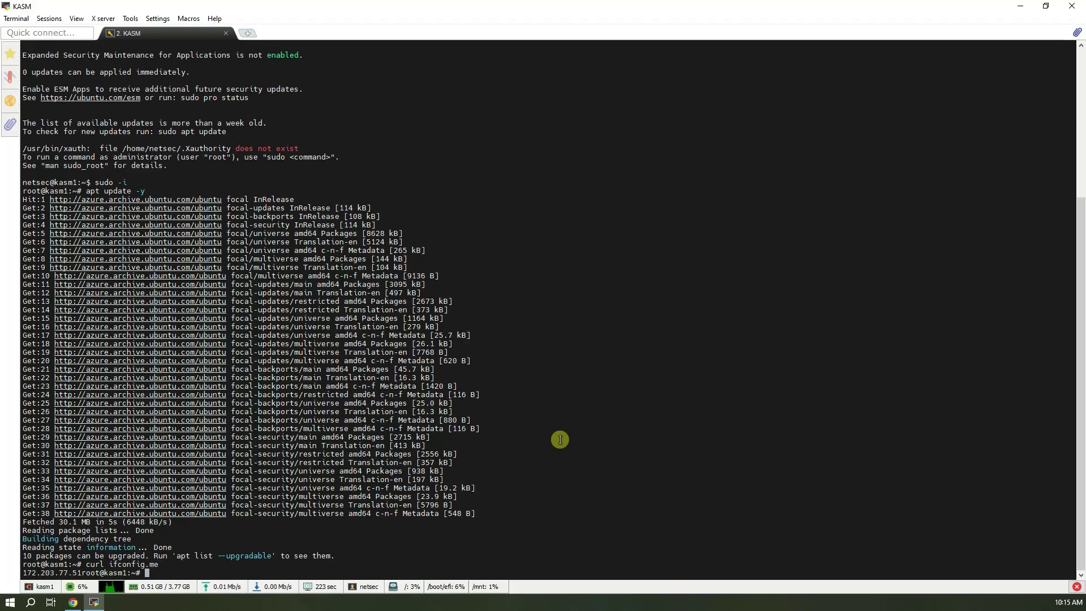
pyautogui.moveTo(82, 573); pyautogui.dragTo(22, 572)
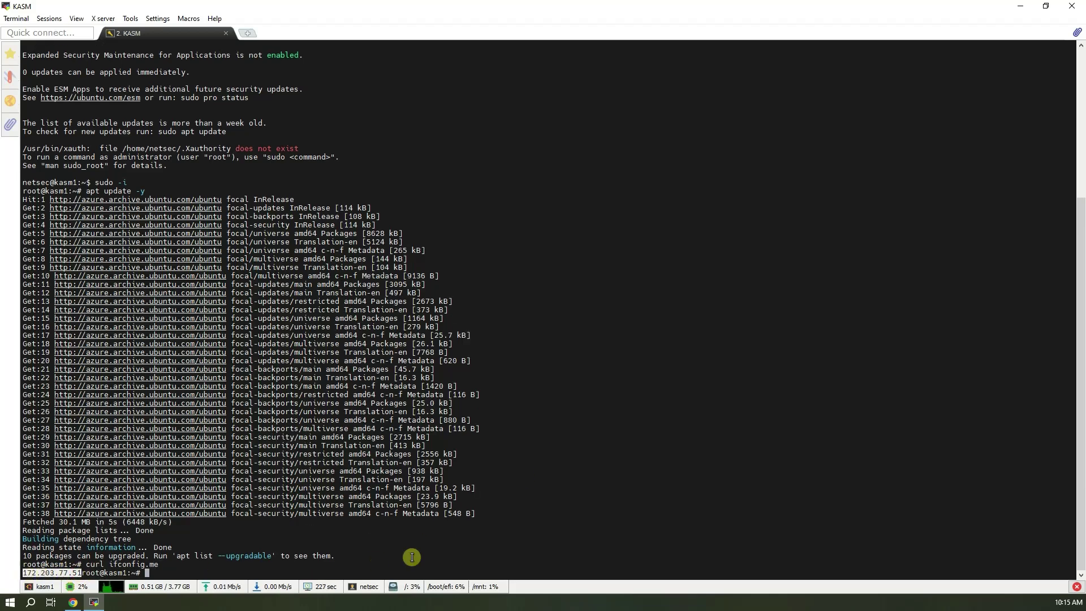
pyautogui.press('Return')
pyautogui.press('Return')
pyautogui.press('Return')
pyautogui.press('Return')
pyautogui.press('Return')
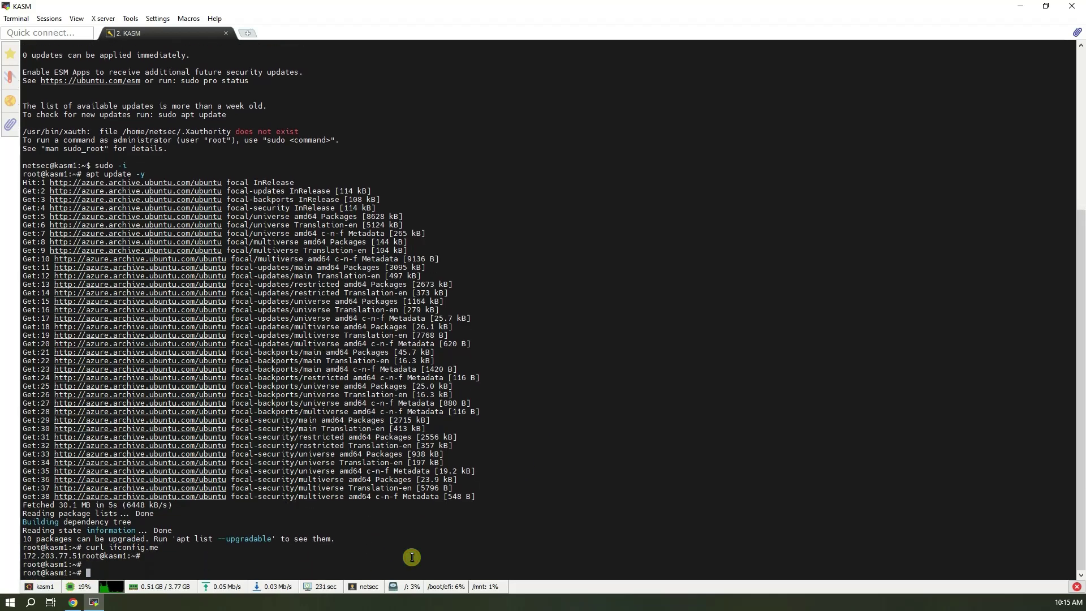
pyautogui.write('cd /')
pyautogui.press('Return')
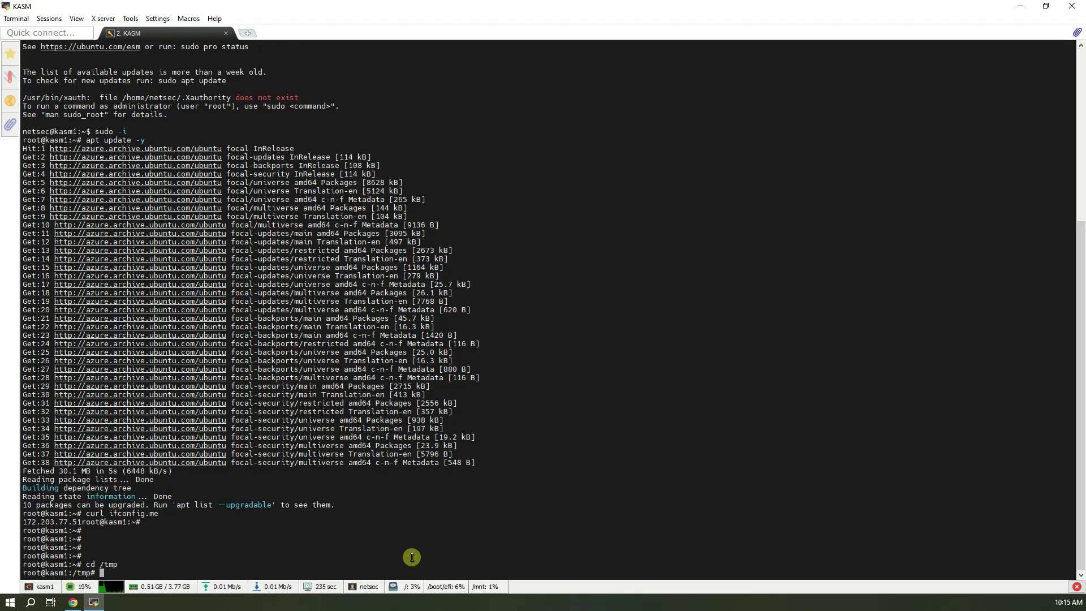
pyautogui.click(73, 601)
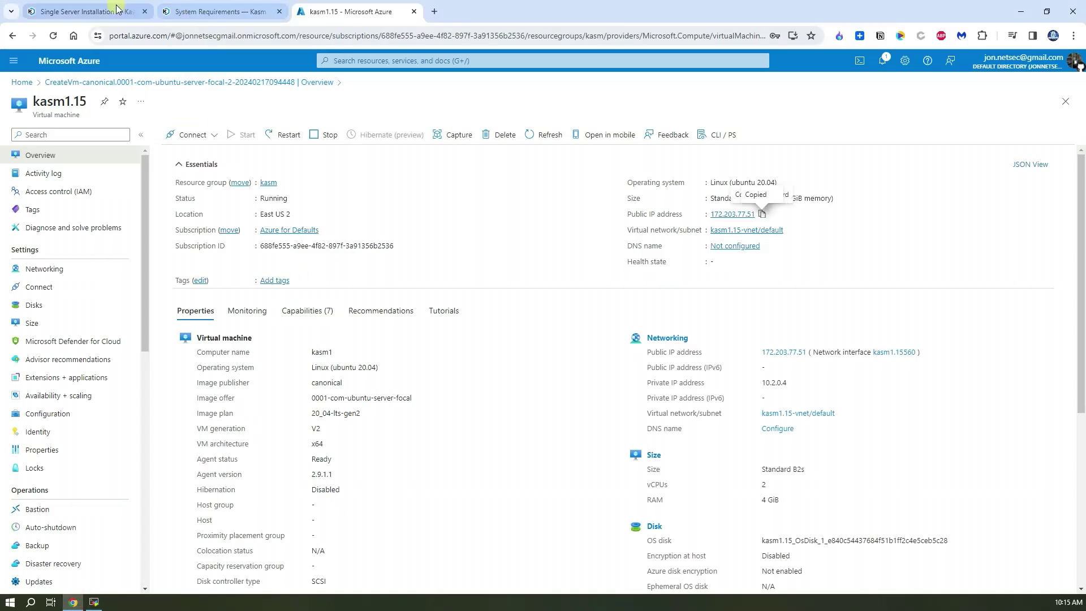
# - Copy the curl command from the Kasm docs and download the 1.15.0 release archive into /tmp
pyautogui.click(85, 11)
pyautogui.moveTo(621, 324); pyautogui.dragTo(300, 314)
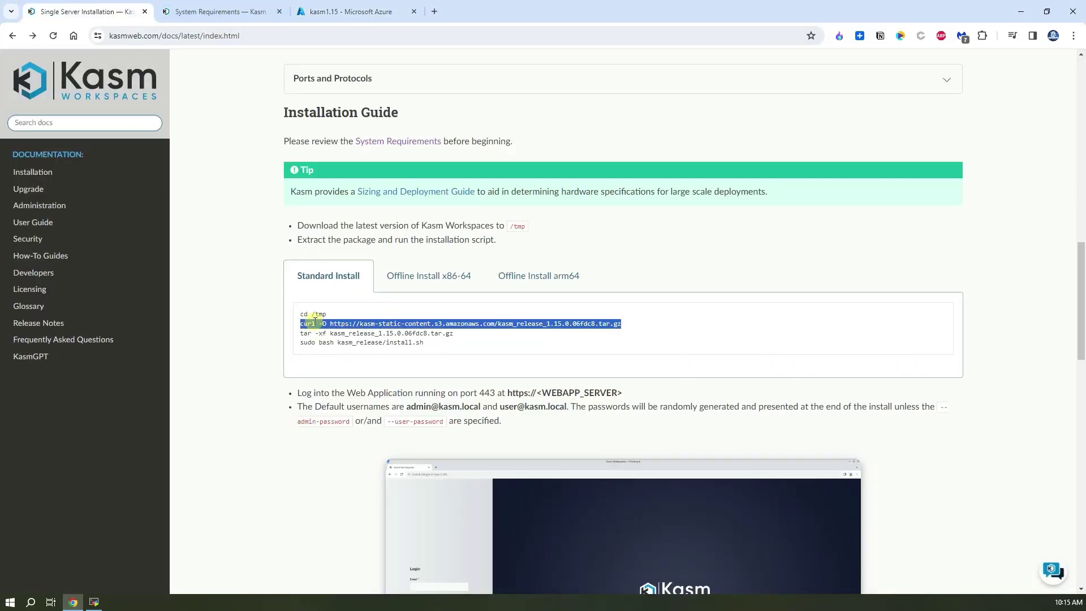
pyautogui.rightClick(304, 314)
pyautogui.click(336, 327)
pyautogui.click(94, 602)
pyautogui.rightClick(514, 265)
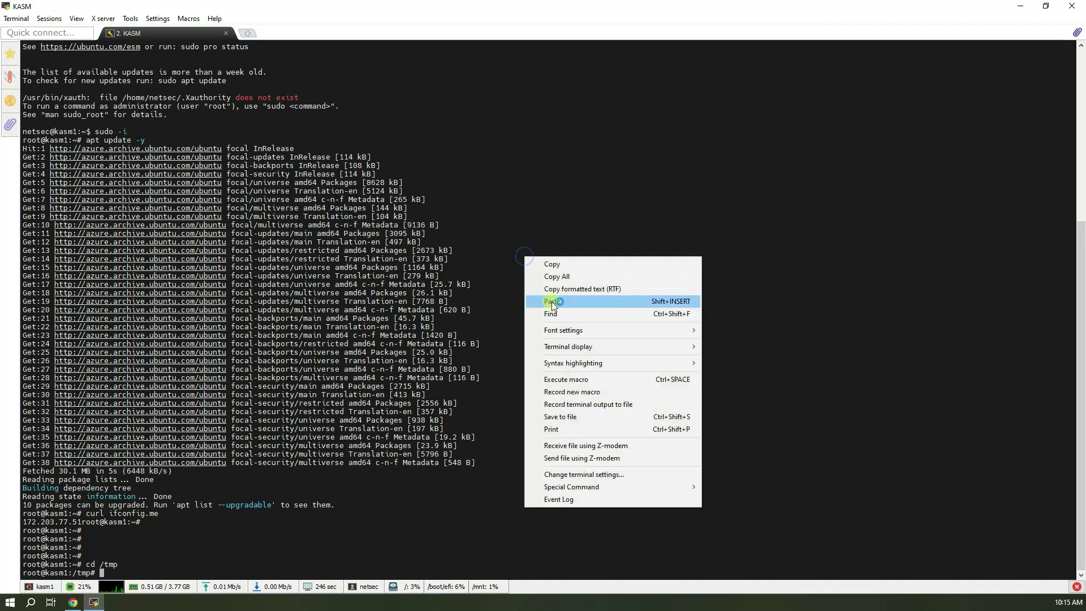
pyautogui.click(551, 301)
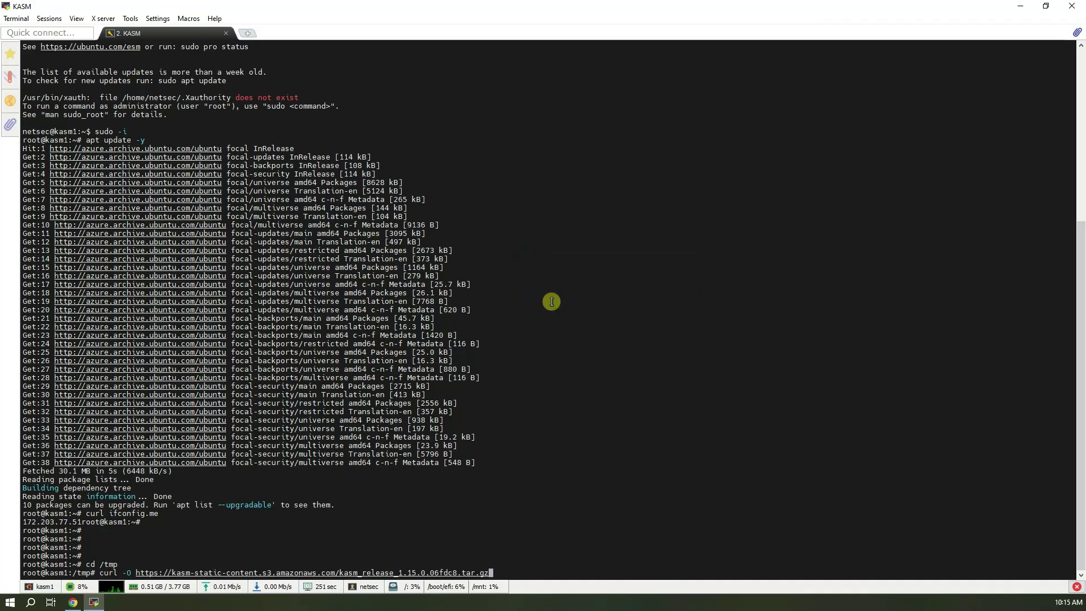
pyautogui.press('Return')
pyautogui.moveTo(353, 564); pyautogui.dragTo(377, 563)
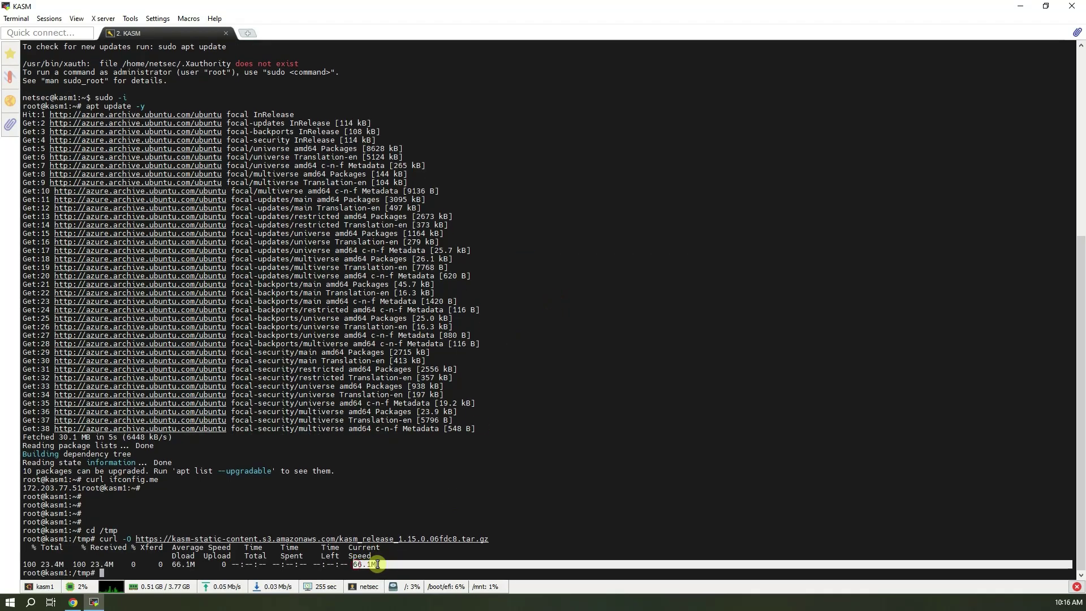
# - Copy the tar command from the docs and extract the Kasm archive
pyautogui.click(78, 601)
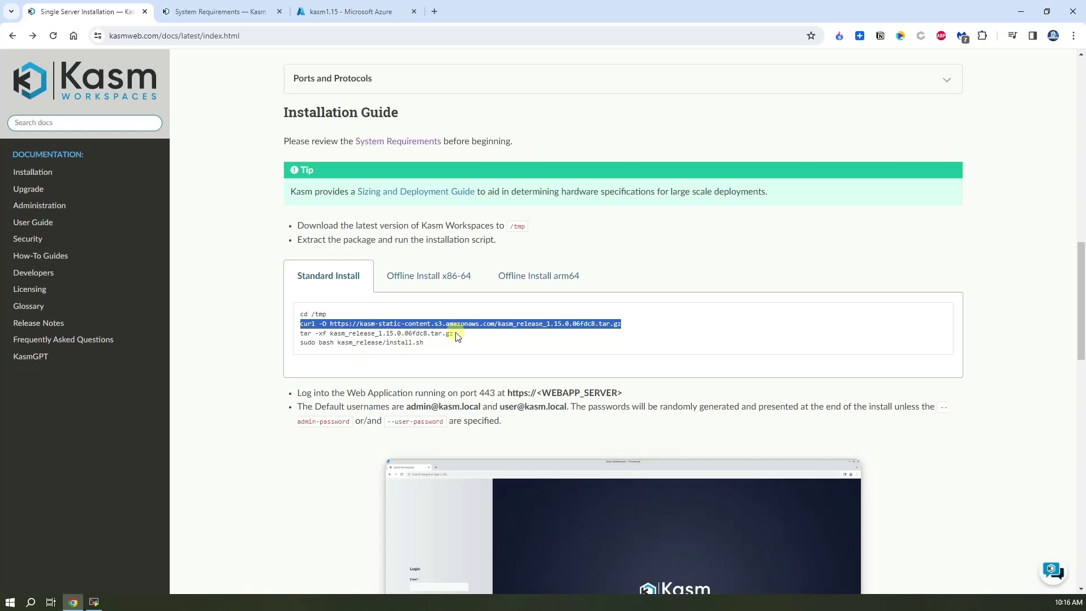
pyautogui.moveTo(455, 333); pyautogui.dragTo(302, 334)
pyautogui.hotkey('alt', 'Tab')
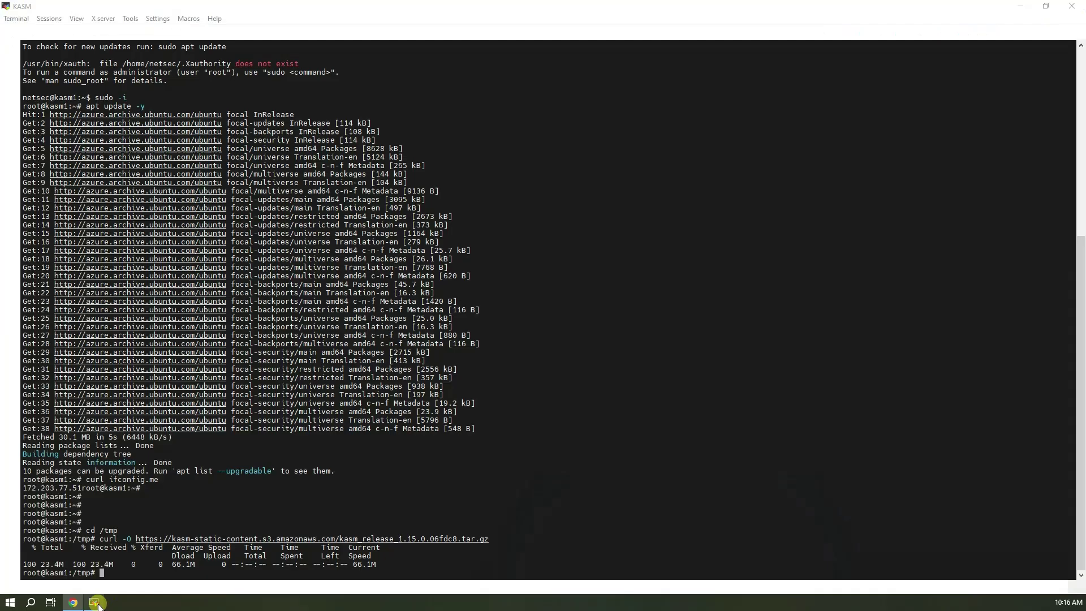
pyautogui.rightClick(435, 350)
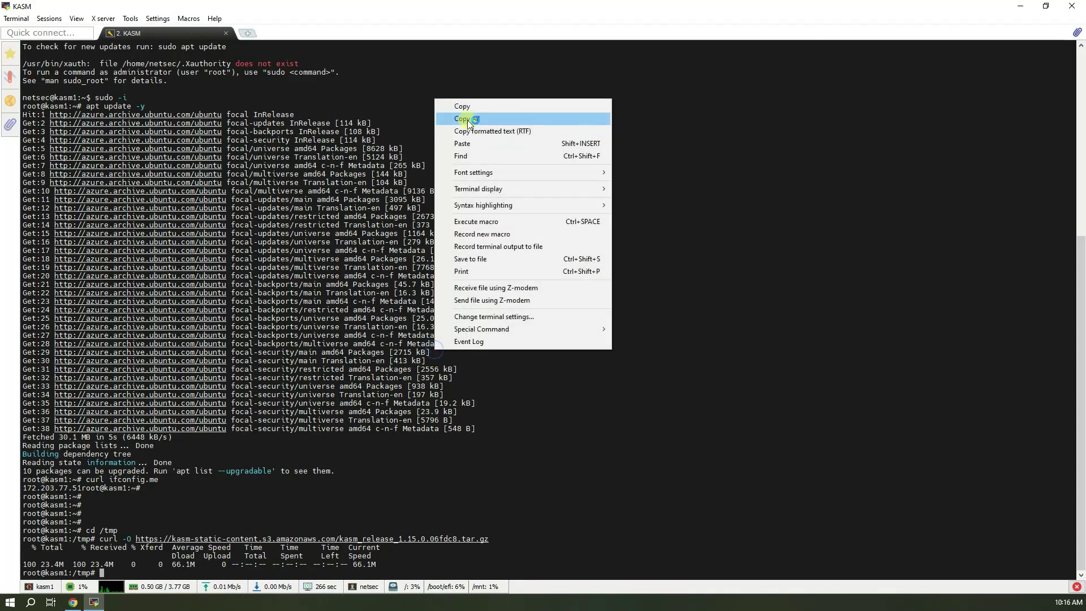
pyautogui.click(478, 117)
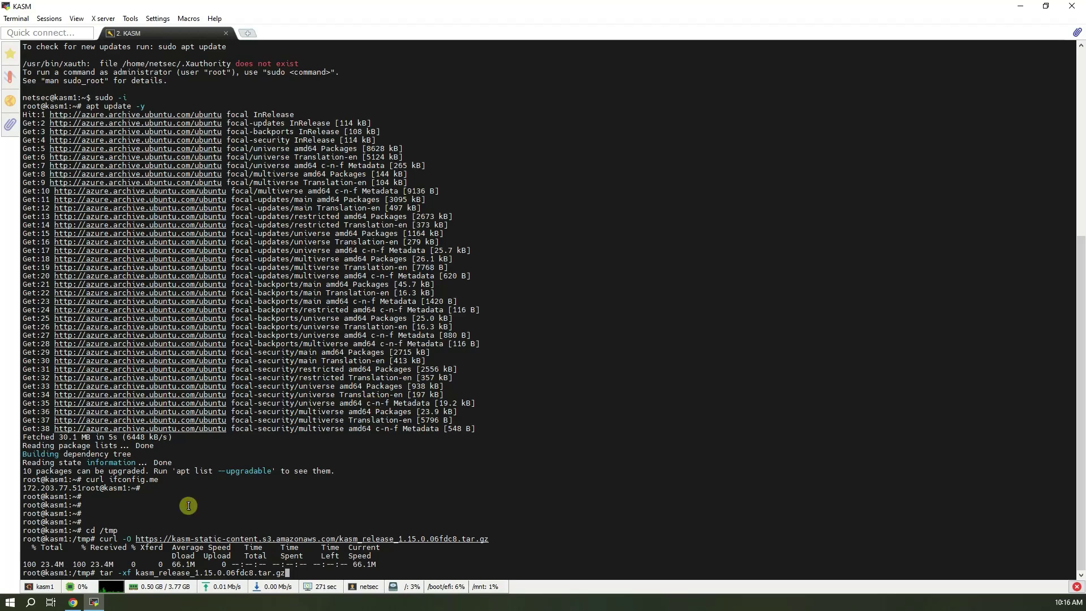
pyautogui.press('Return')
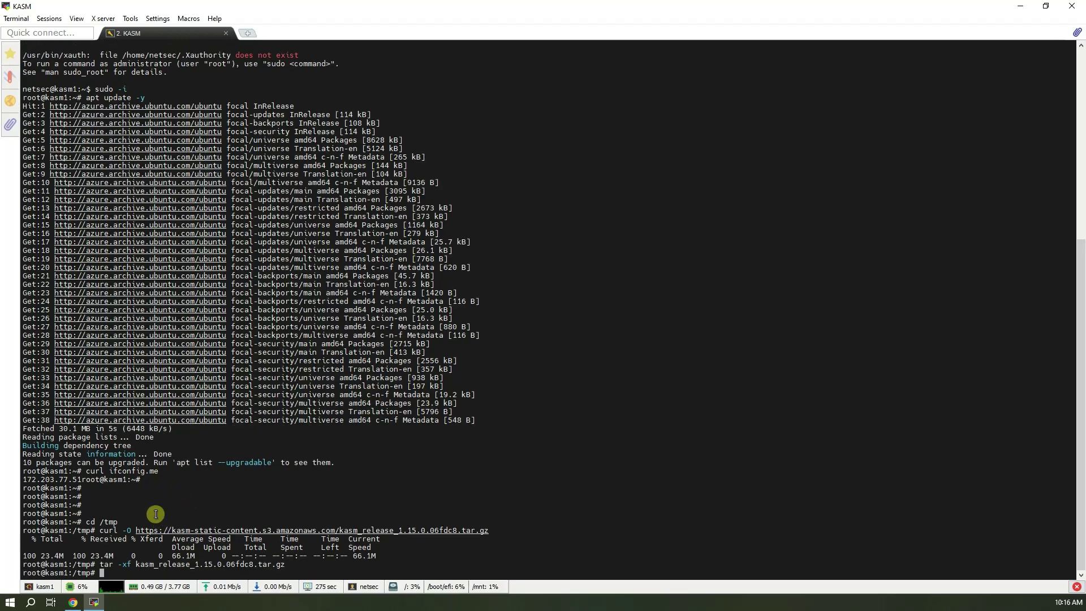
# - Copy the install.sh command from the docs and paste it at the terminal prompt
pyautogui.click(73, 602)
pyautogui.moveTo(425, 343); pyautogui.dragTo(304, 343)
pyautogui.rightClick(303, 343)
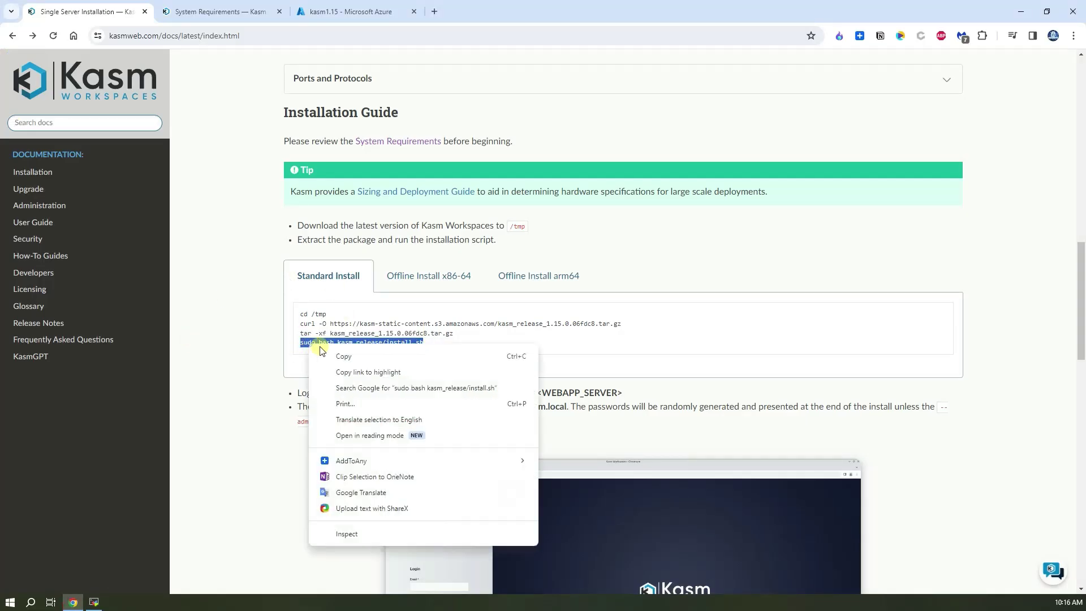
pyautogui.click(326, 355)
pyautogui.click(94, 602)
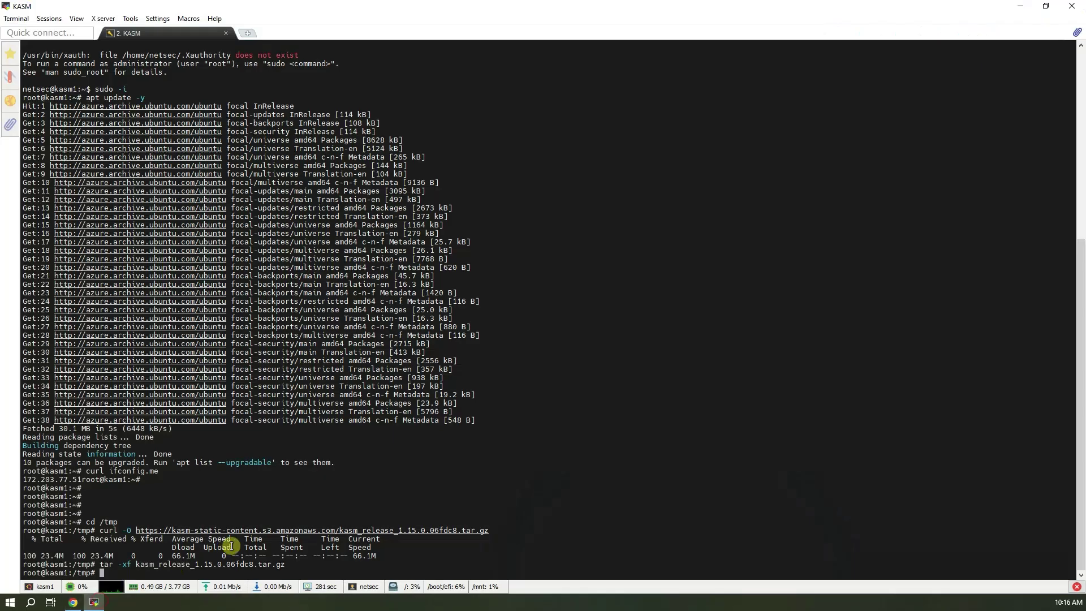
pyautogui.rightClick(149, 572)
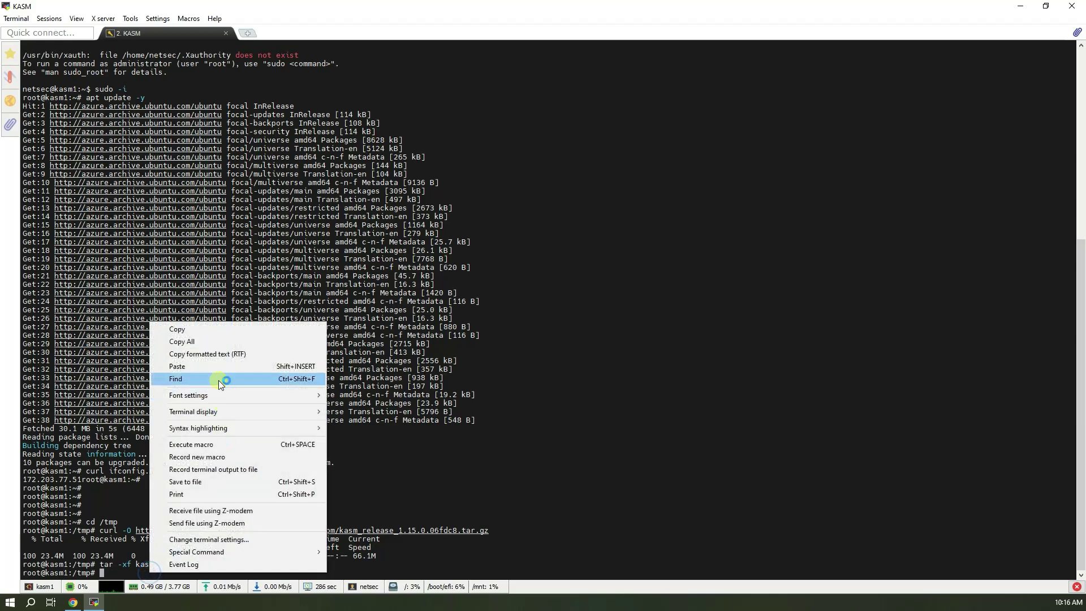
pyautogui.click(218, 378)
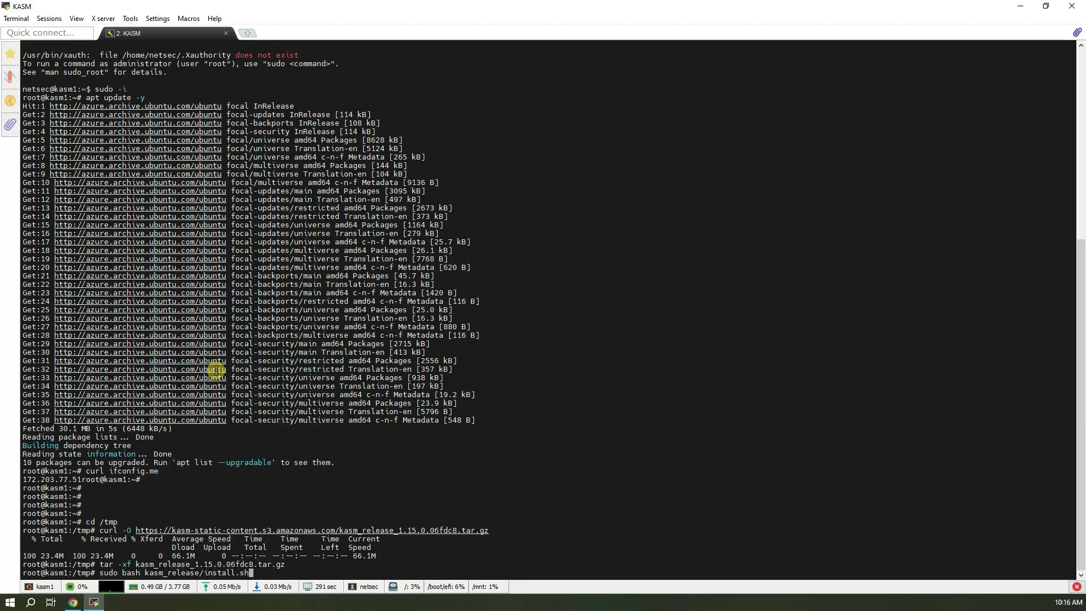
# - Run install.sh, accept the EULA and request an 8GB swap file (option 2)
pyautogui.press('Return')
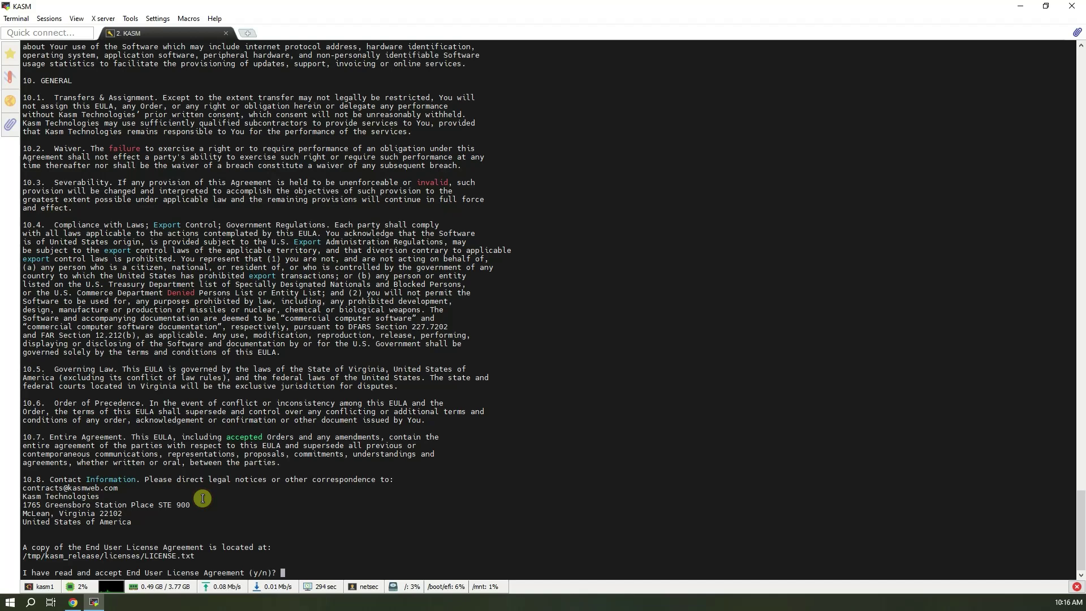
pyautogui.press('Return')
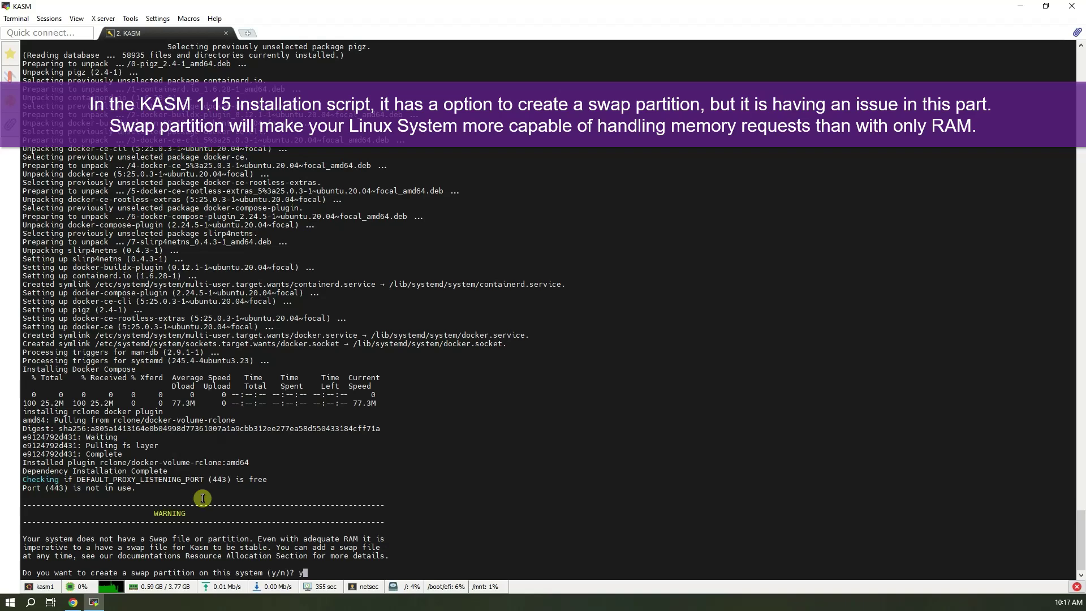
pyautogui.press('Return')
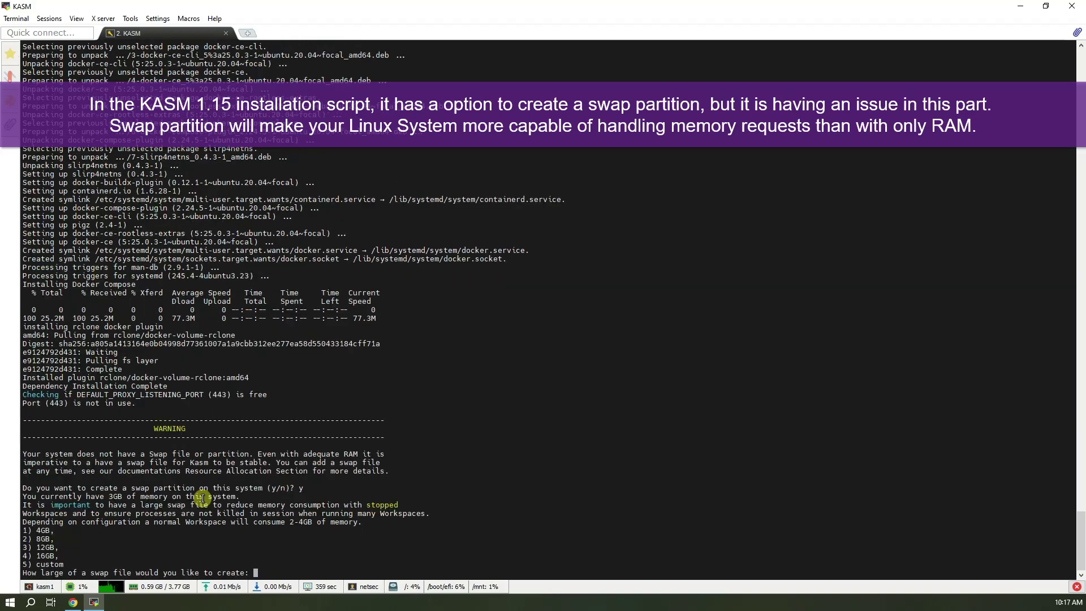
pyautogui.write('2')
pyautogui.press('Return')
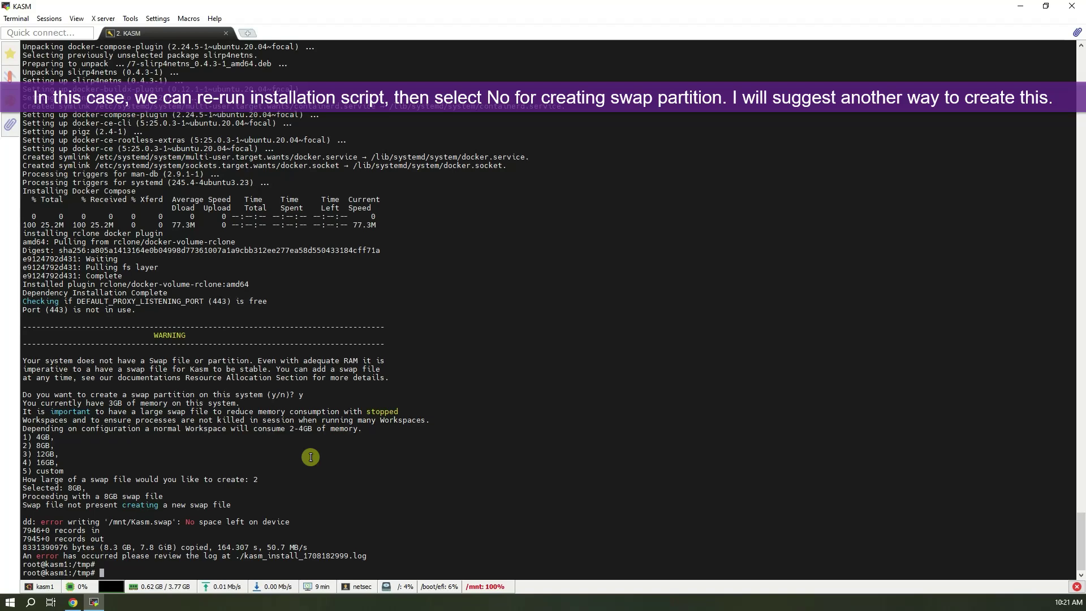
# - Rerun install.sh, answer y to the EULA and n to swap creation
pyautogui.press('Up')
pyautogui.press('Return')
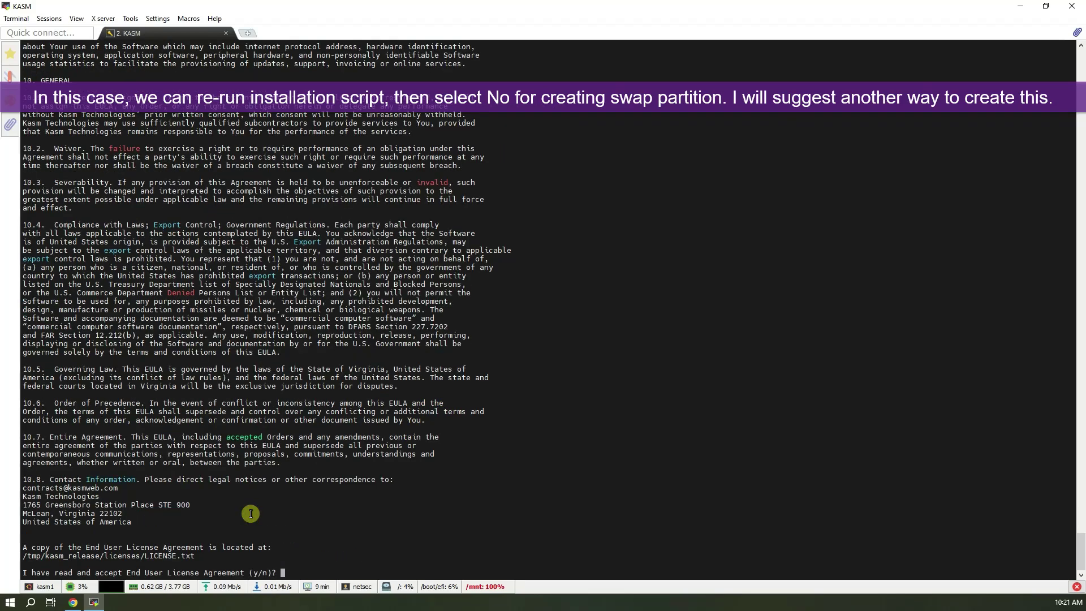
pyautogui.write('y')
pyautogui.press('Return')
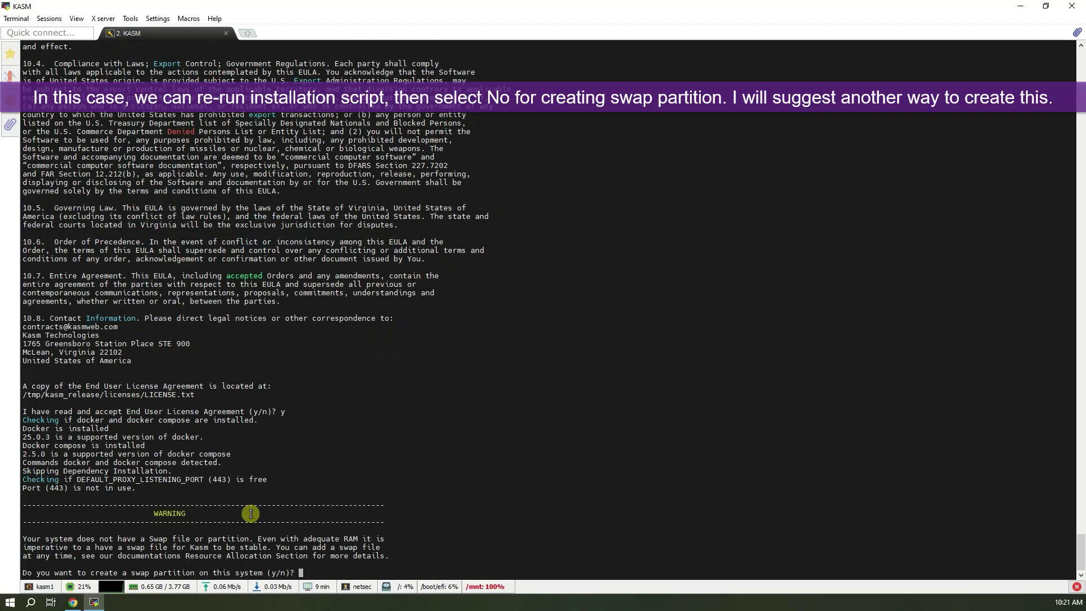
pyautogui.write('n')
pyautogui.press('Return')
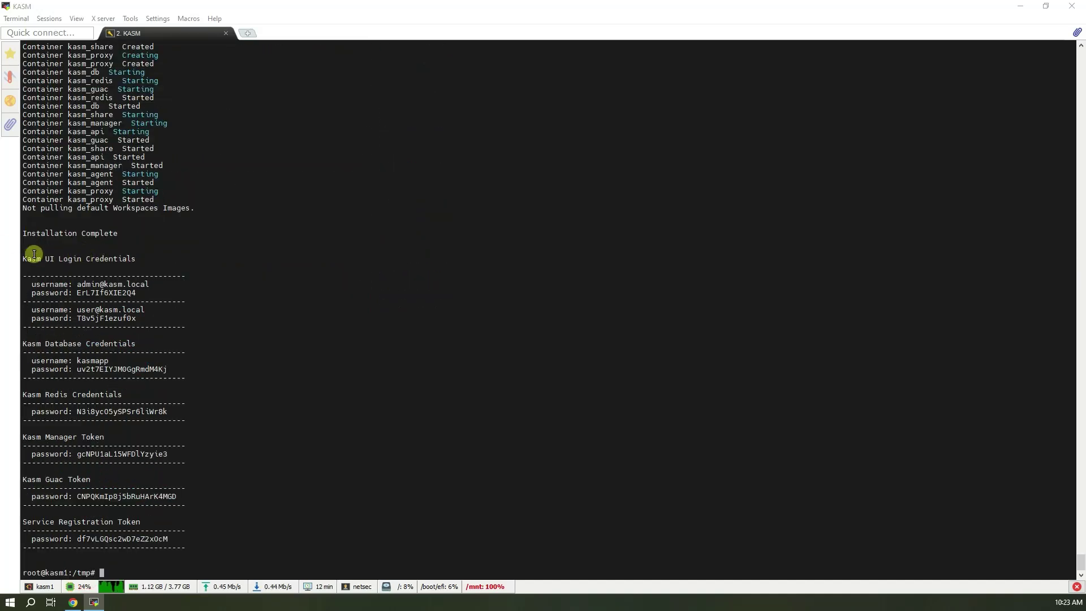
# - Check the Kasm containers with docker ps, then view htop and free memory usage
pyautogui.write('cker ps')
pyautogui.press('Return')
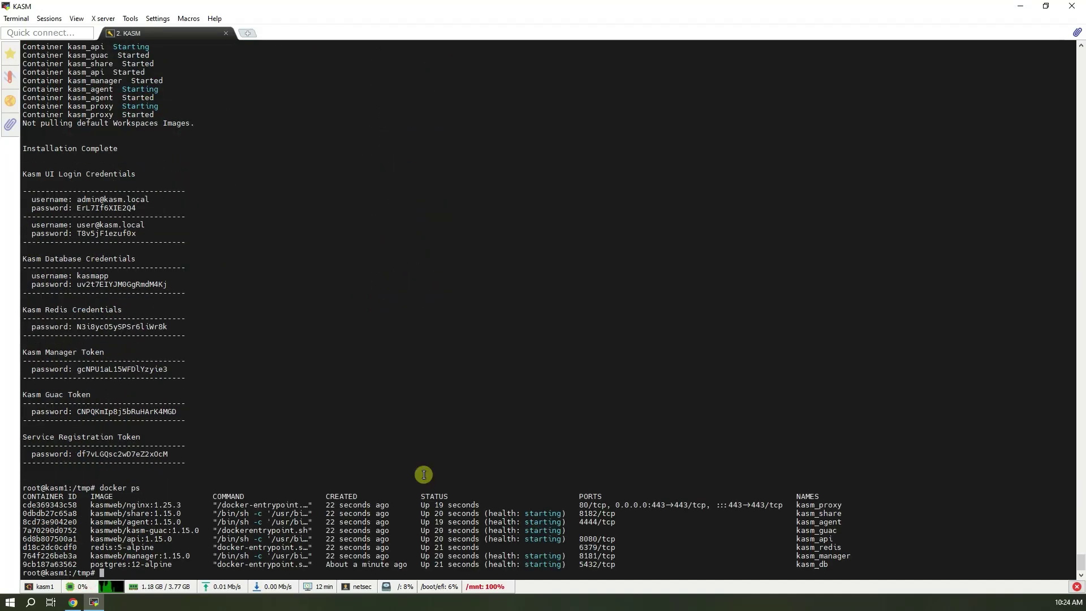
pyautogui.write('htop')
pyautogui.press('Return')
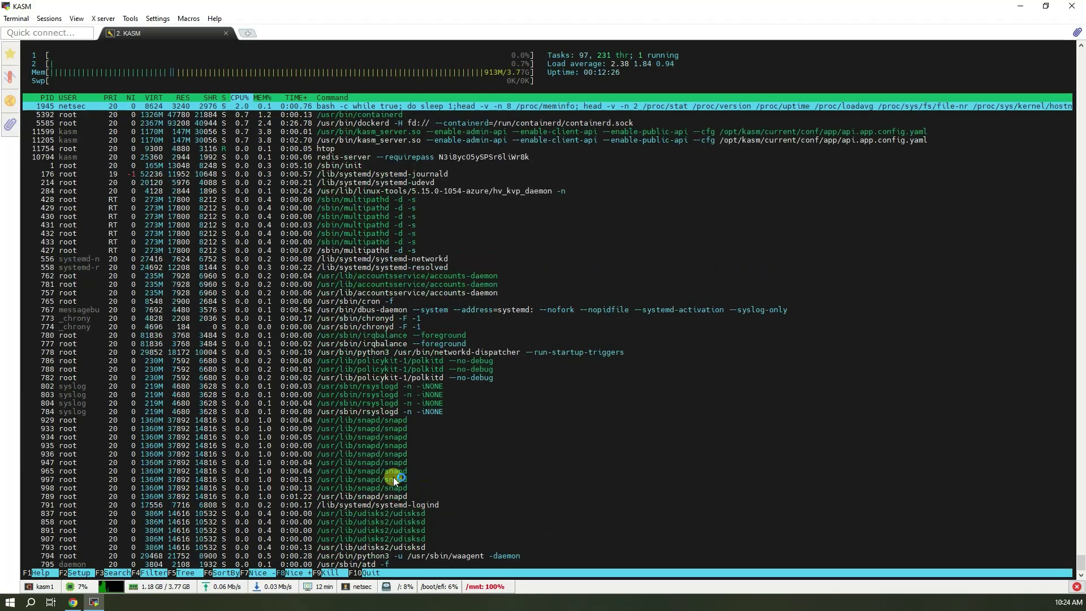
pyautogui.write('q')
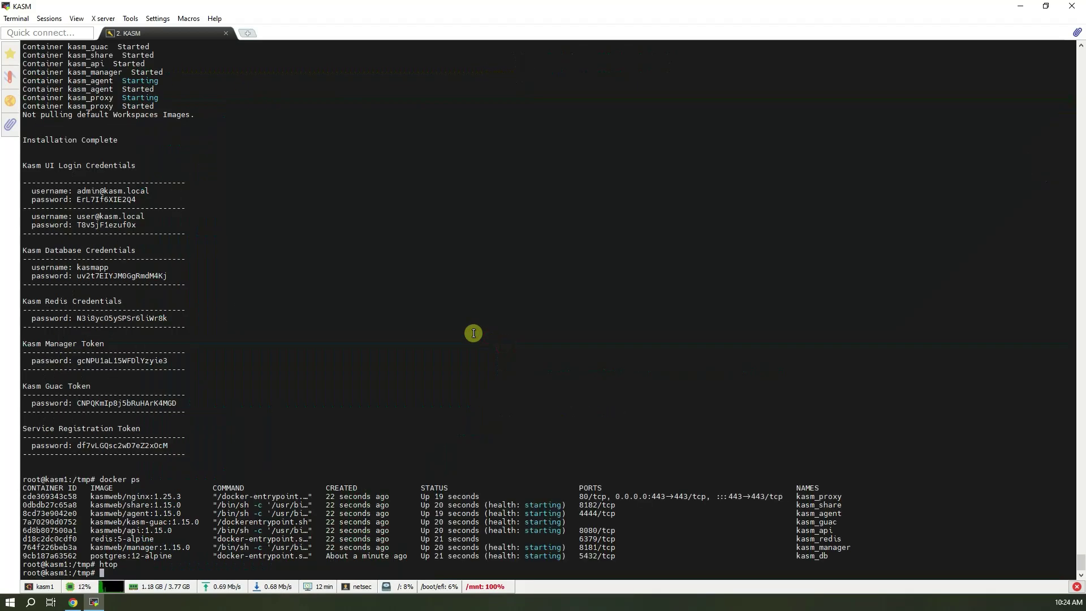
pyautogui.write('free')
pyautogui.press('Return')
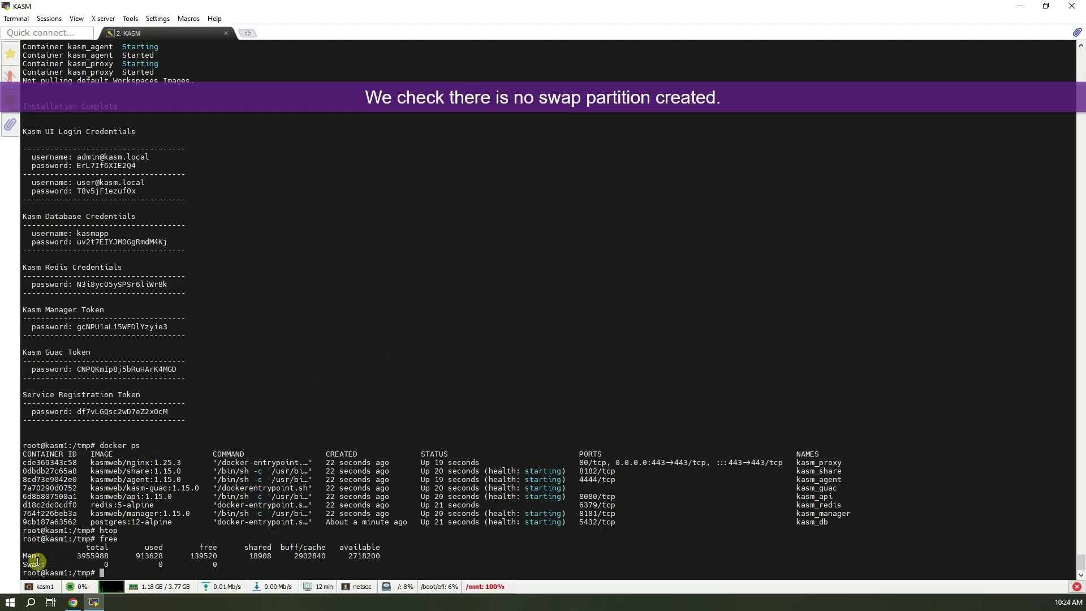
# - Note the zero swap and paste the wget command that downloads and runs swap.sh
pyautogui.moveTo(23, 563); pyautogui.dragTo(375, 560)
pyautogui.rightClick(198, 514)
pyautogui.click(266, 310)
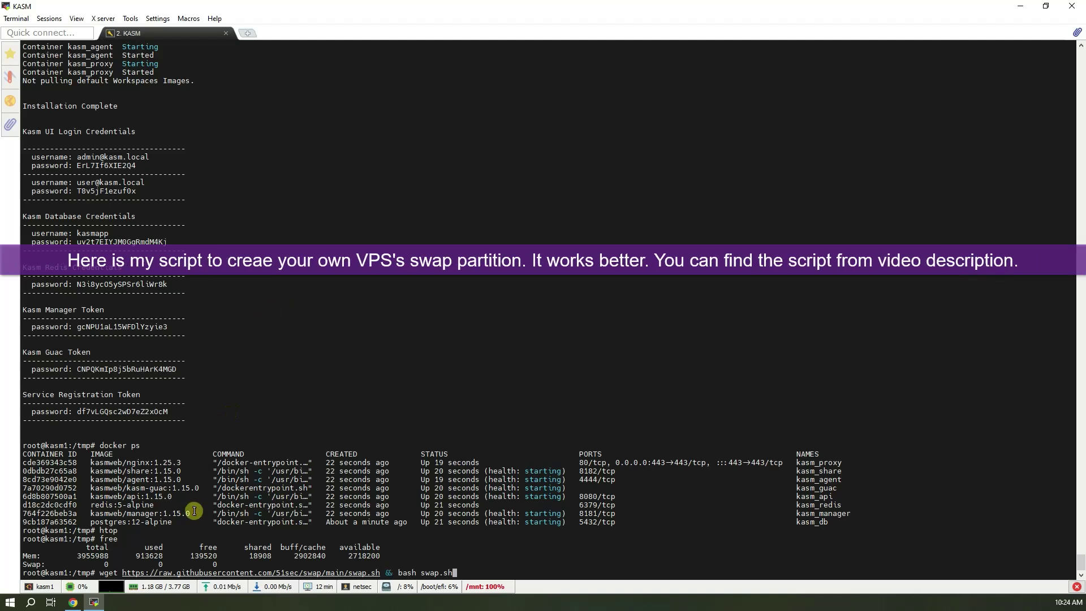
# - Run the swap script, choosing option 1 and a 4096 MB swapfile
pyautogui.press('Return')
pyautogui.write('1')
pyautogui.press('Return')
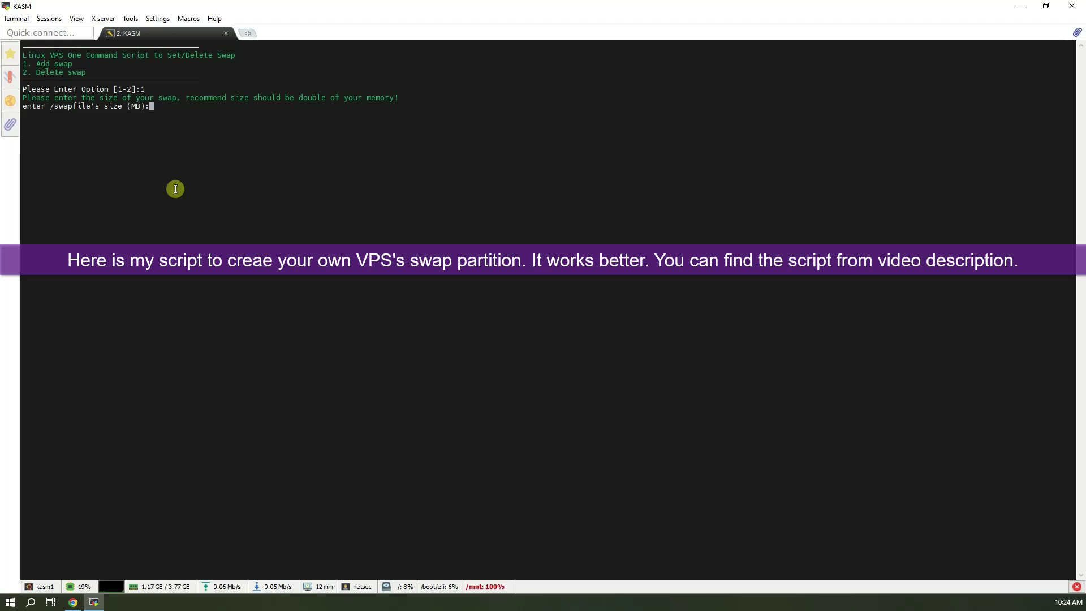
pyautogui.write('4096')
pyautogui.press('Return')
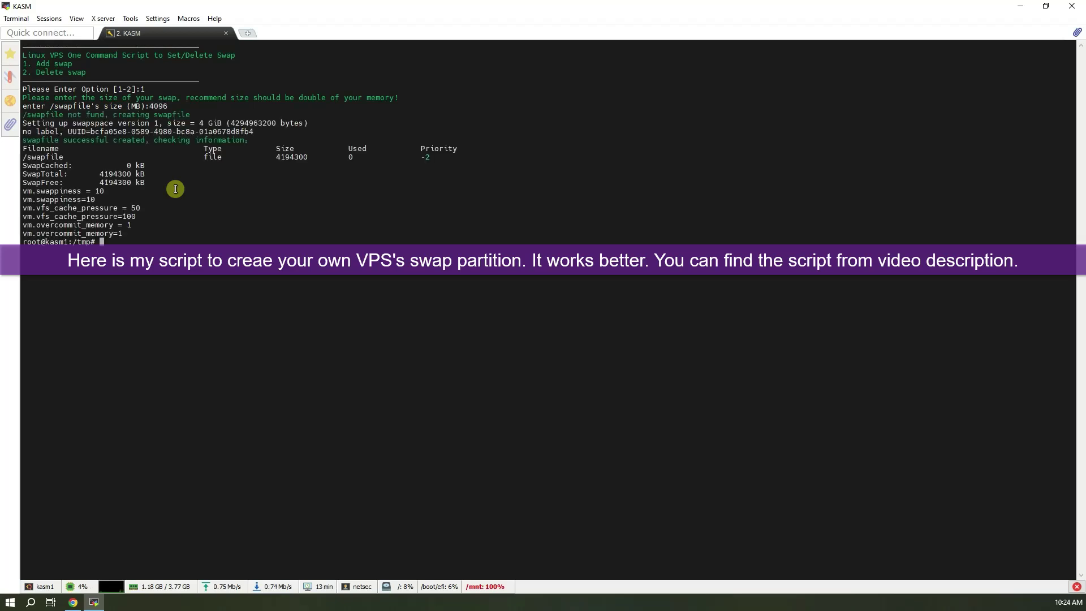
pyautogui.press('Return')
pyautogui.press('Return')
pyautogui.press('Return')
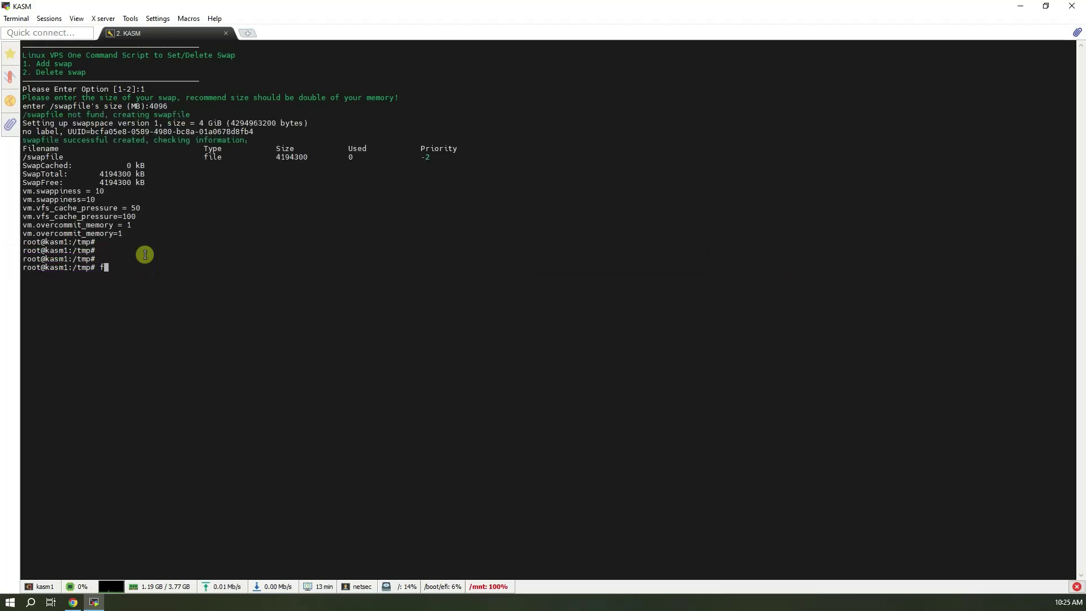
# - Verify the 4194300 kB swap with free and htop, then return to the Azure VM page
pyautogui.write('free')
pyautogui.press('Return')
pyautogui.write('htop')
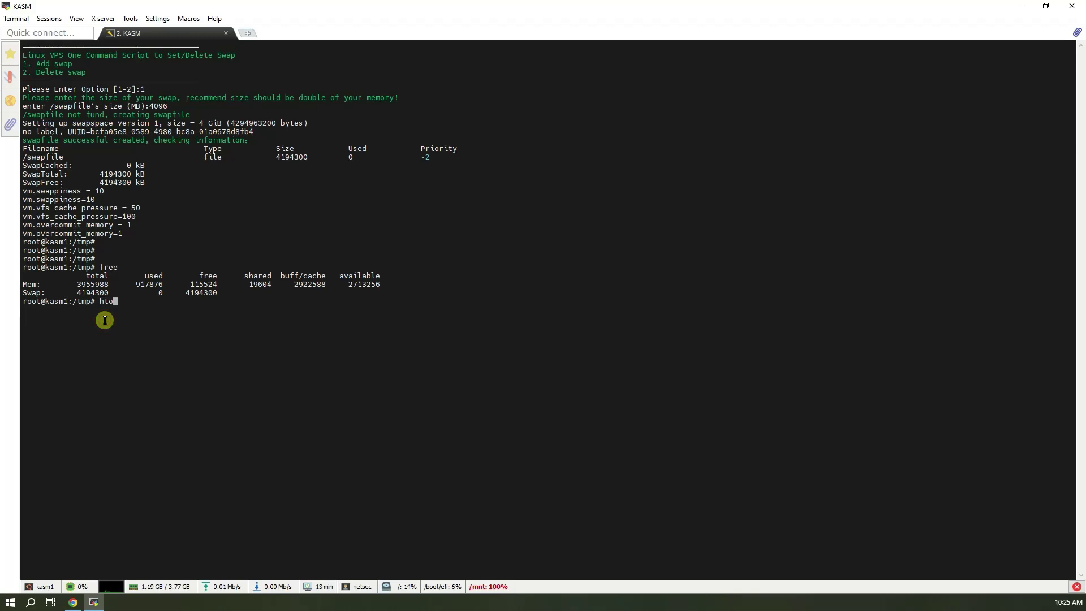
pyautogui.press('Return')
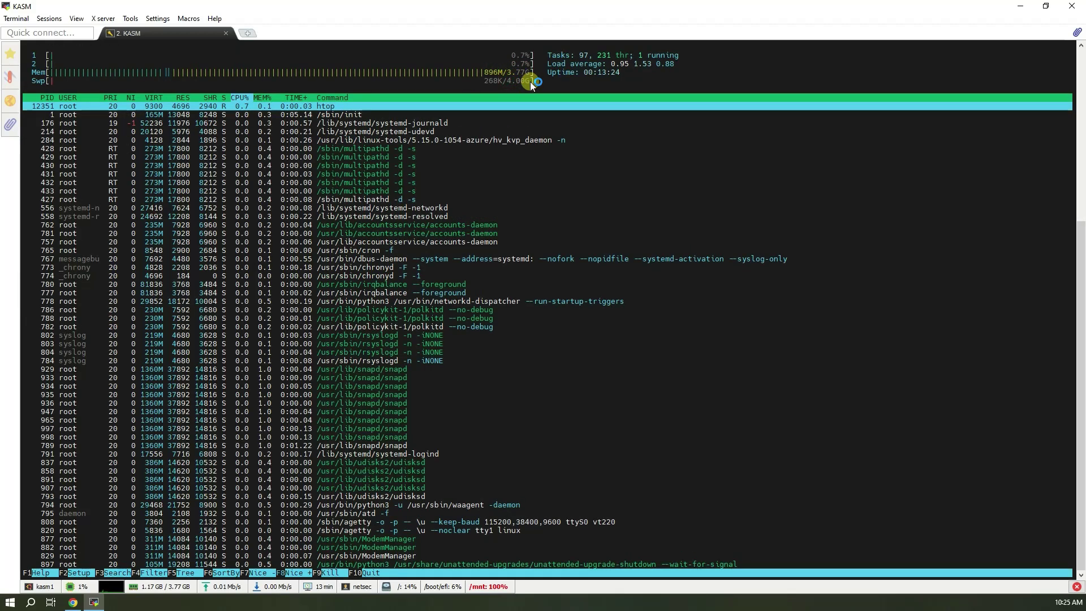
pyautogui.click(427, 165)
pyautogui.click(412, 258)
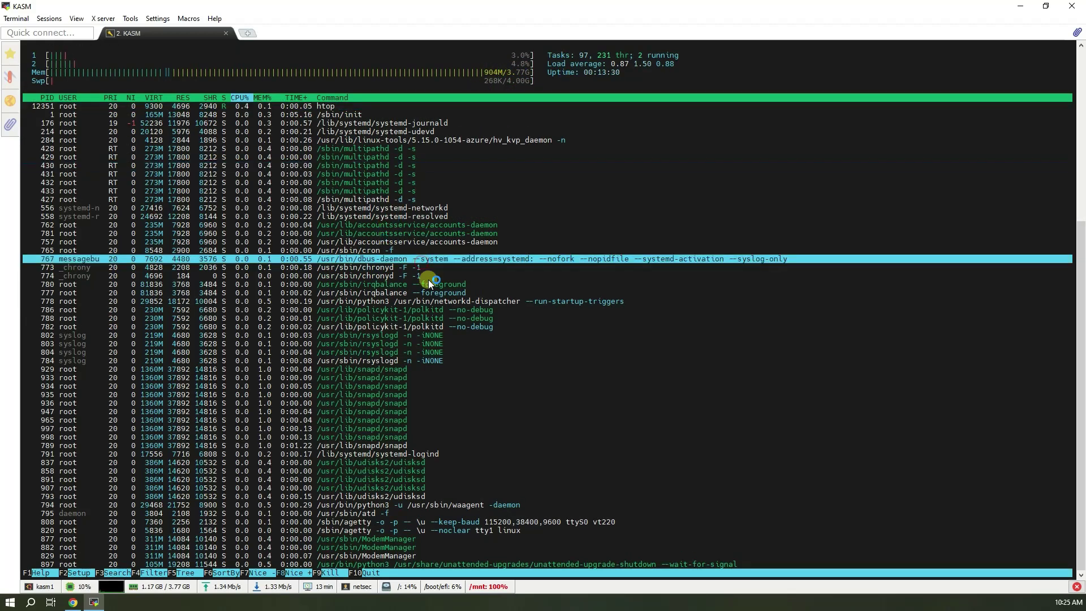
pyautogui.click(444, 284)
pyautogui.press('q')
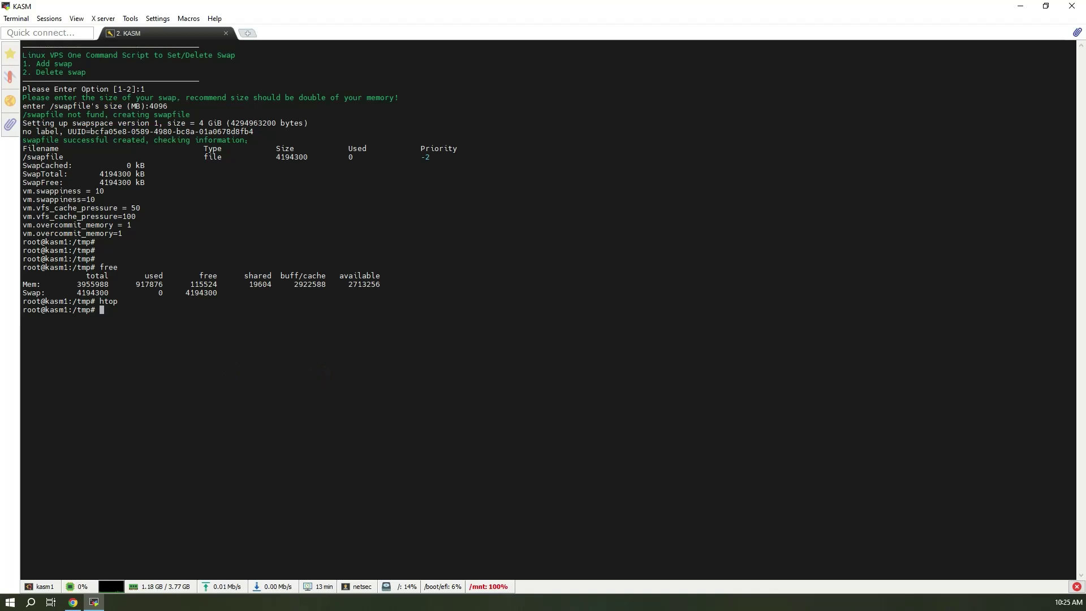
pyautogui.click(93, 602)
# - In Networking, add an inbound port rule for TCP destination ports 80,443
pyautogui.click(79, 268)
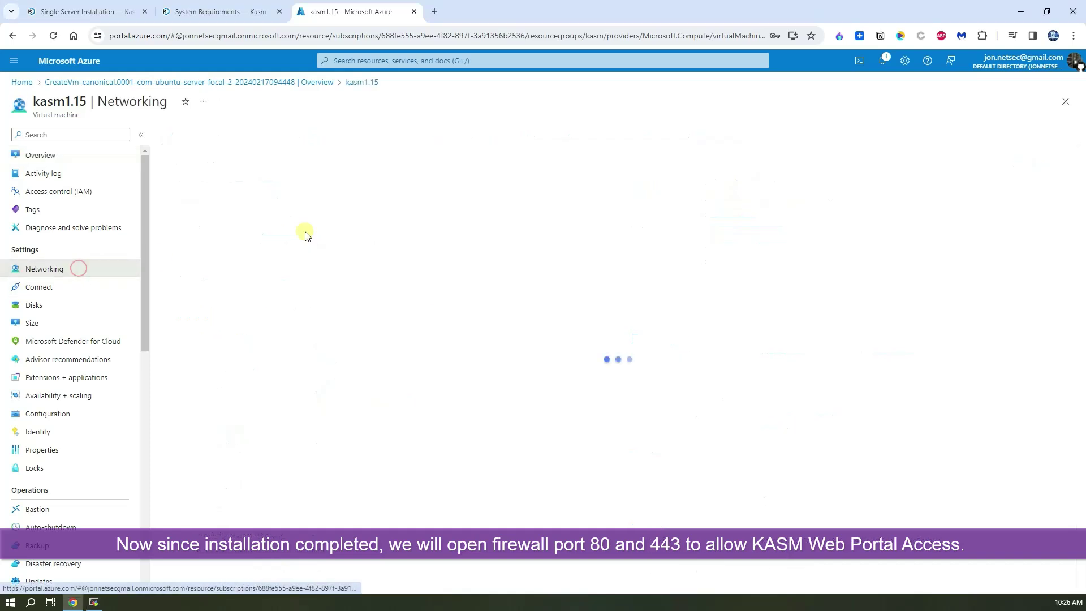
pyautogui.click(974, 293)
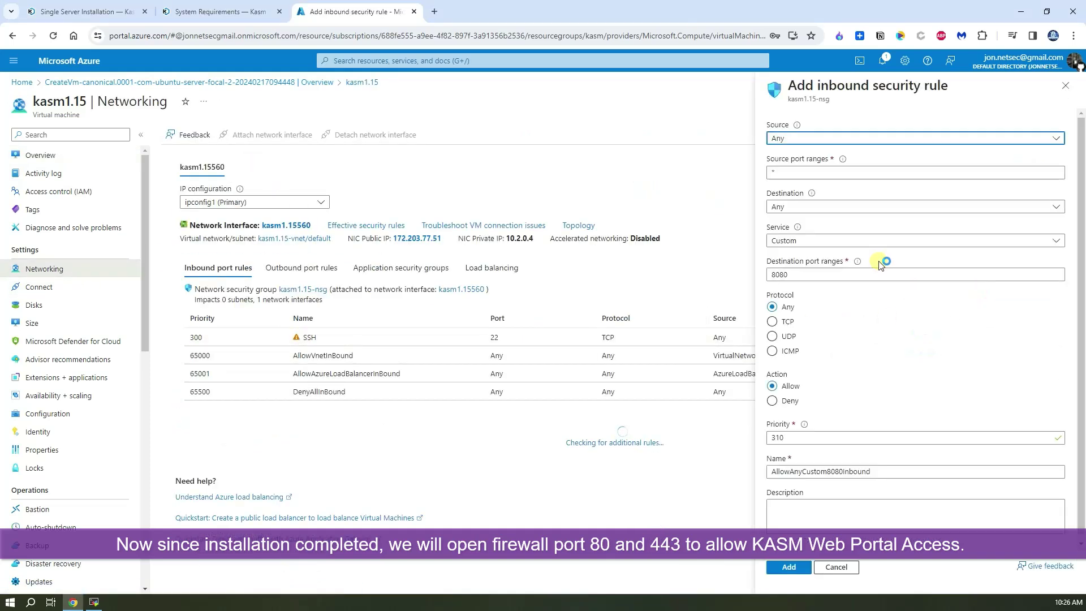
pyautogui.click(816, 274)
pyautogui.press('BackSpace')
pyautogui.press('BackSpace')
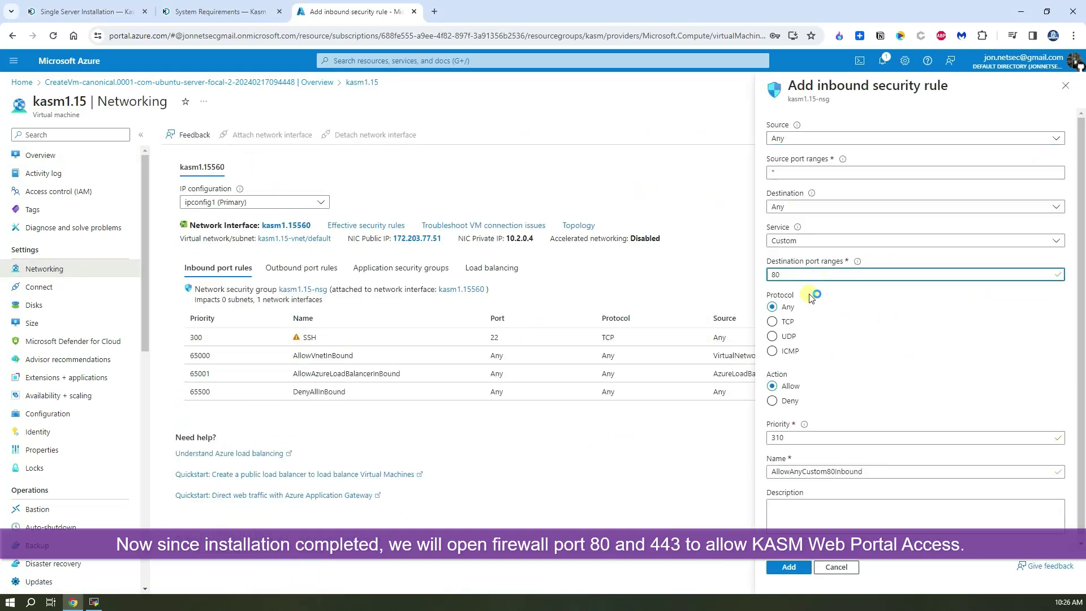
pyautogui.click(772, 322)
pyautogui.click(798, 274)
pyautogui.write(',443')
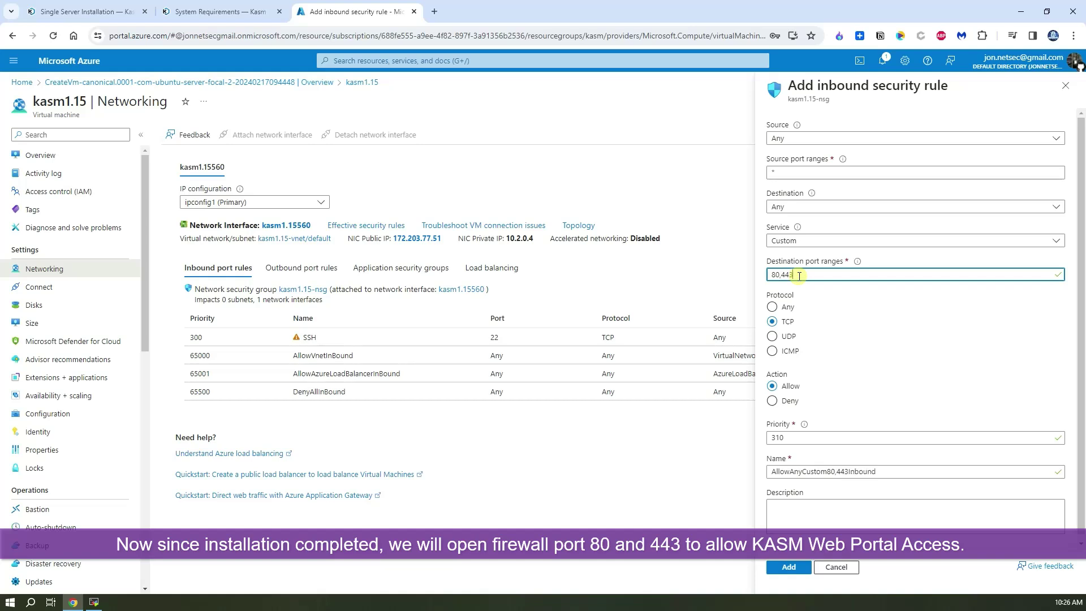
pyautogui.click(825, 525)
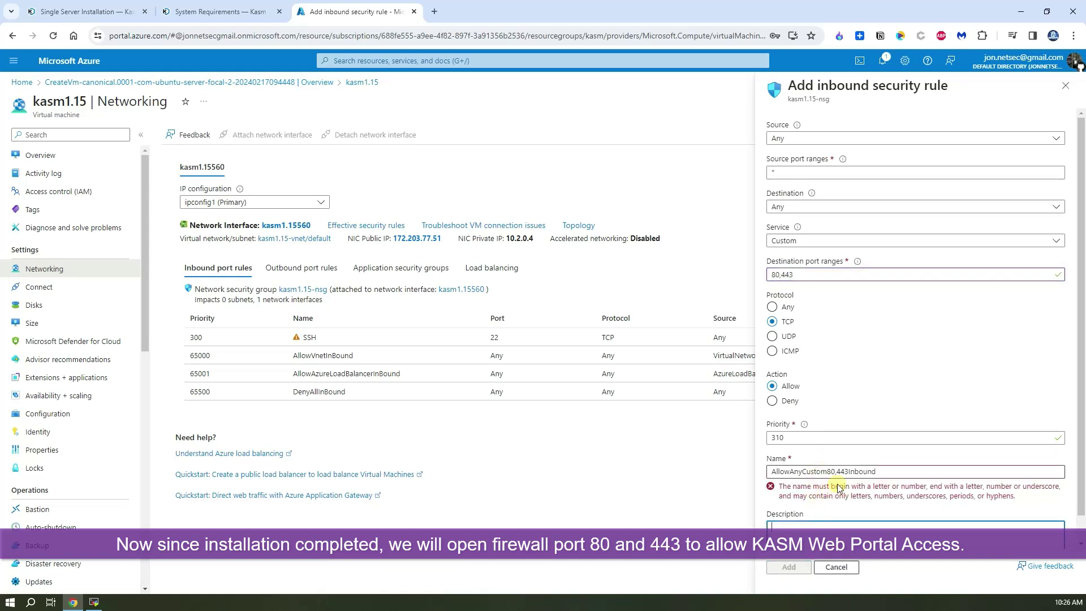
# - Name the rule AllowAnyCustom80-443Inbound, add a kasm description, create it, and return to Overview
pyautogui.click(835, 472)
pyautogui.press('BackSpace')
pyautogui.write('-')
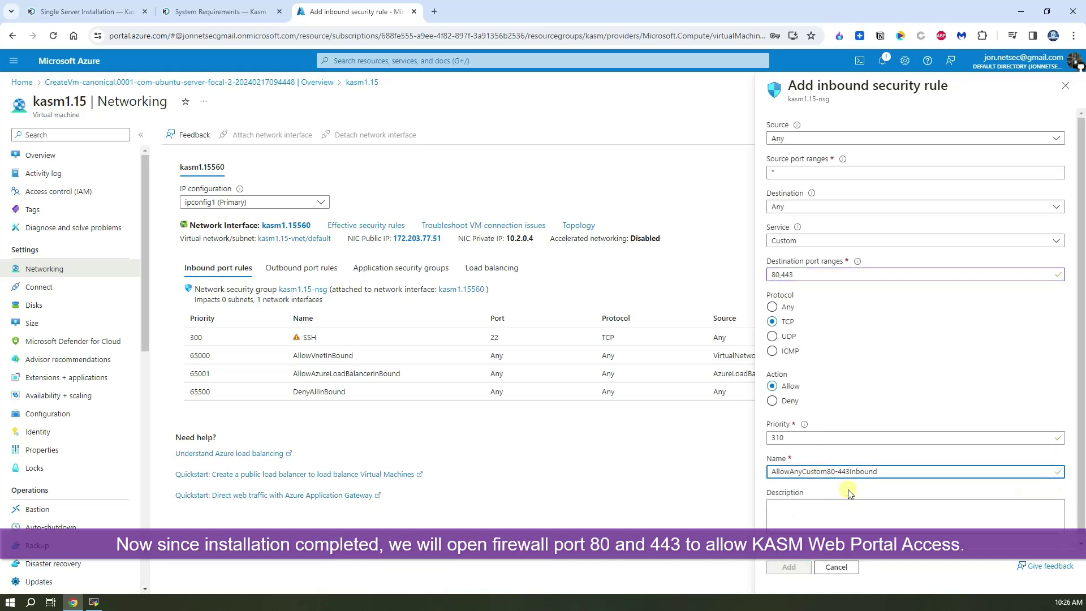
pyautogui.click(842, 513)
pyautogui.write('kasm 80 443')
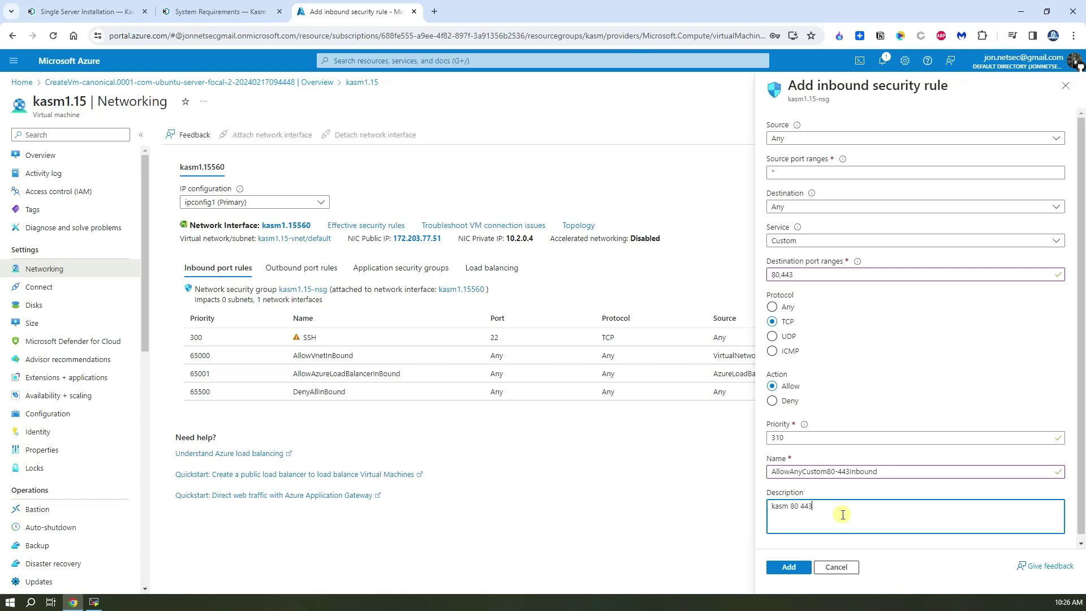
pyautogui.click(788, 566)
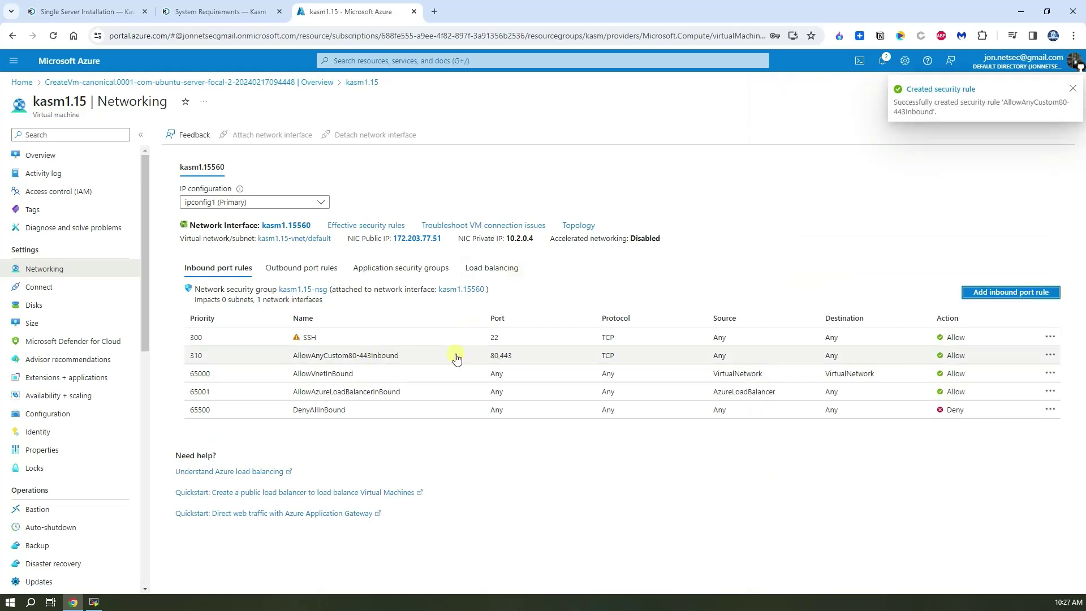
pyautogui.click(90, 155)
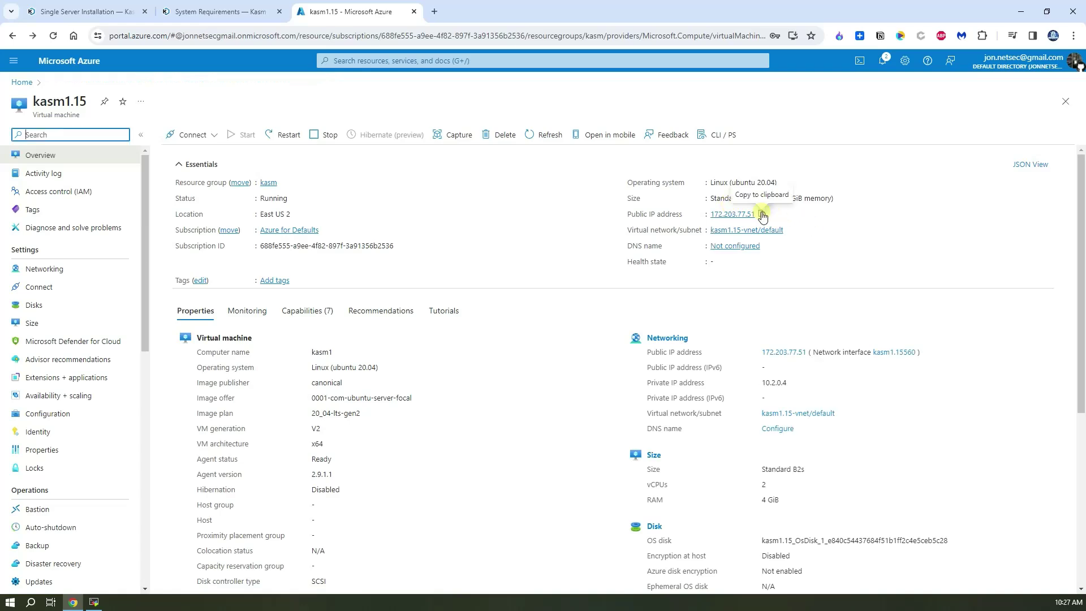
# - Copy the VM's public IP 172.203.77.51 and open it in the documentation tab
pyautogui.click(762, 215)
pyautogui.click(221, 12)
pyautogui.click(218, 30)
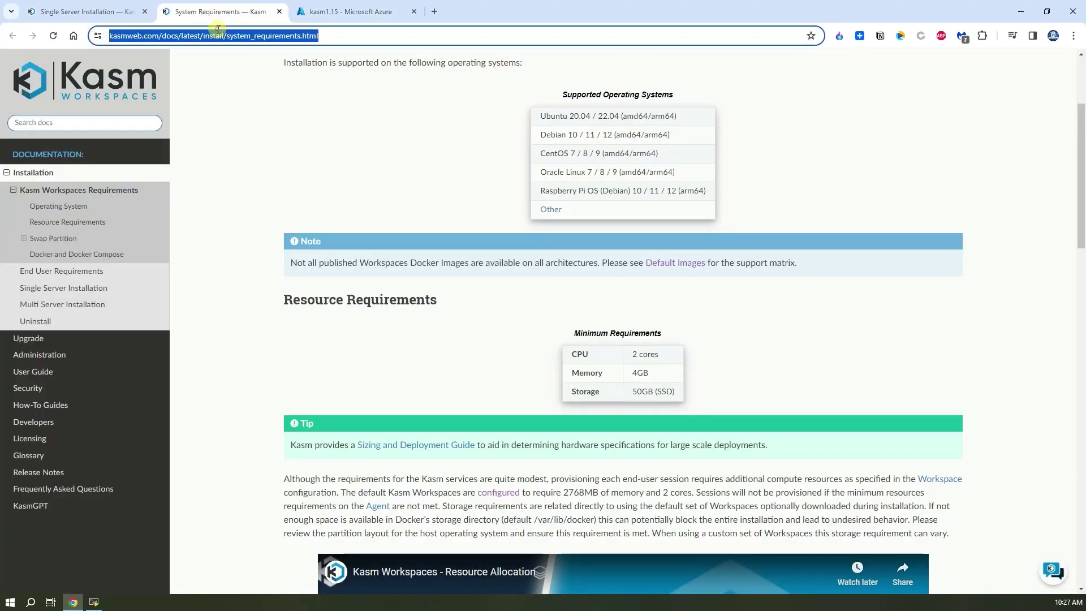
pyautogui.hotkey('ctrl', 'v')
pyautogui.press('Return')
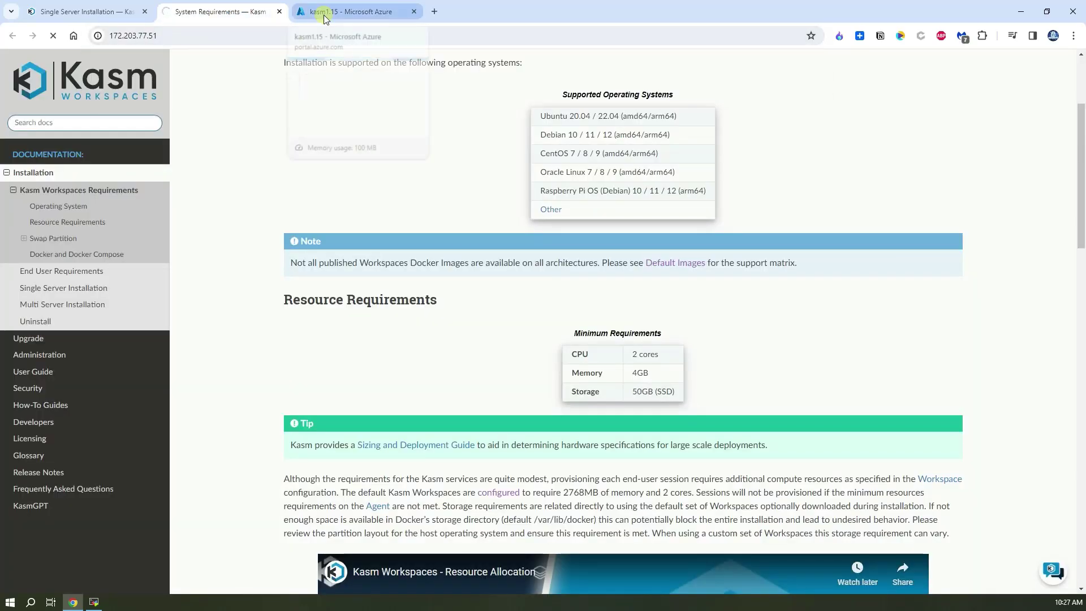
pyautogui.click(260, 30)
pyautogui.press('Home')
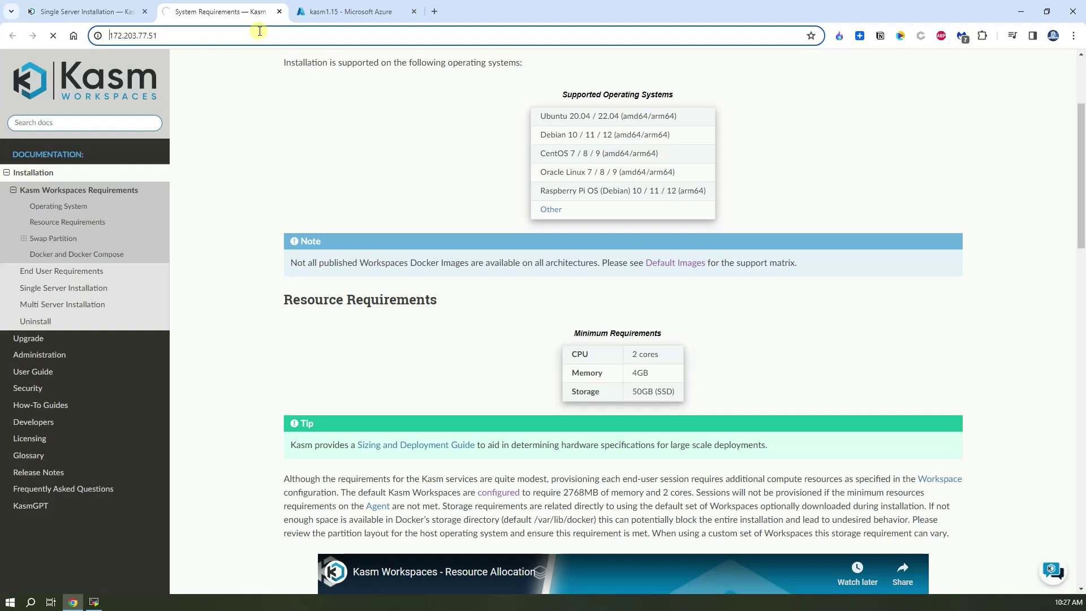
pyautogui.write('https://')
pyautogui.press('Return')
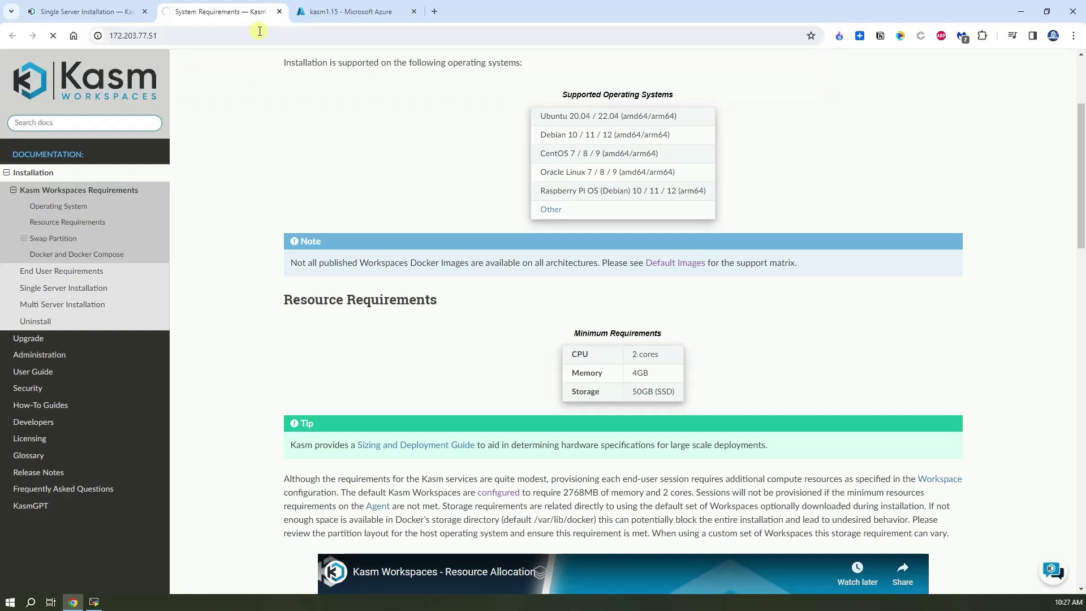
pyautogui.click(327, 14)
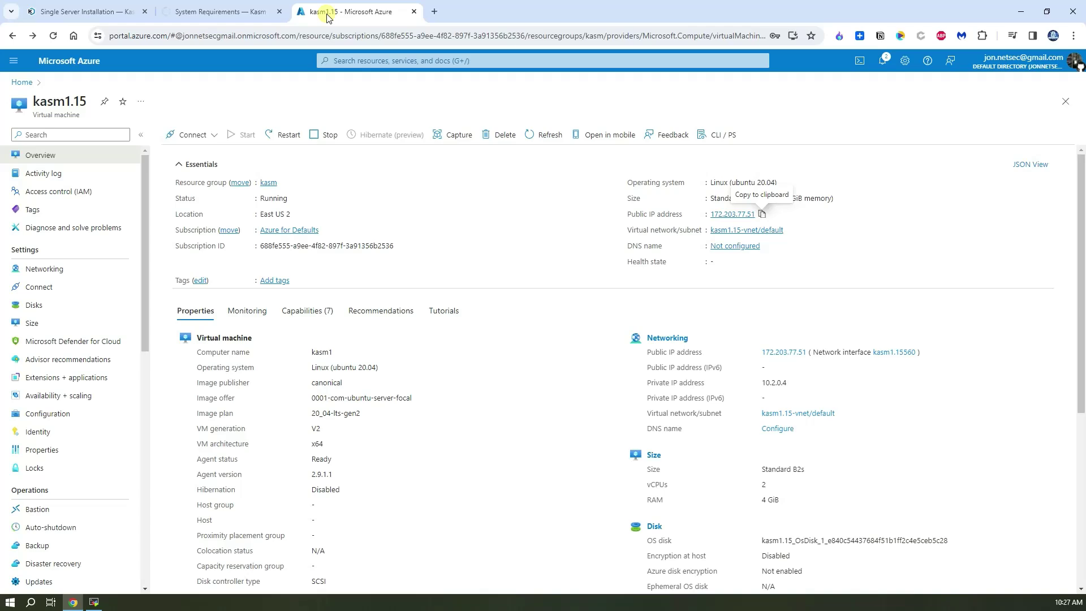
pyautogui.click(261, 11)
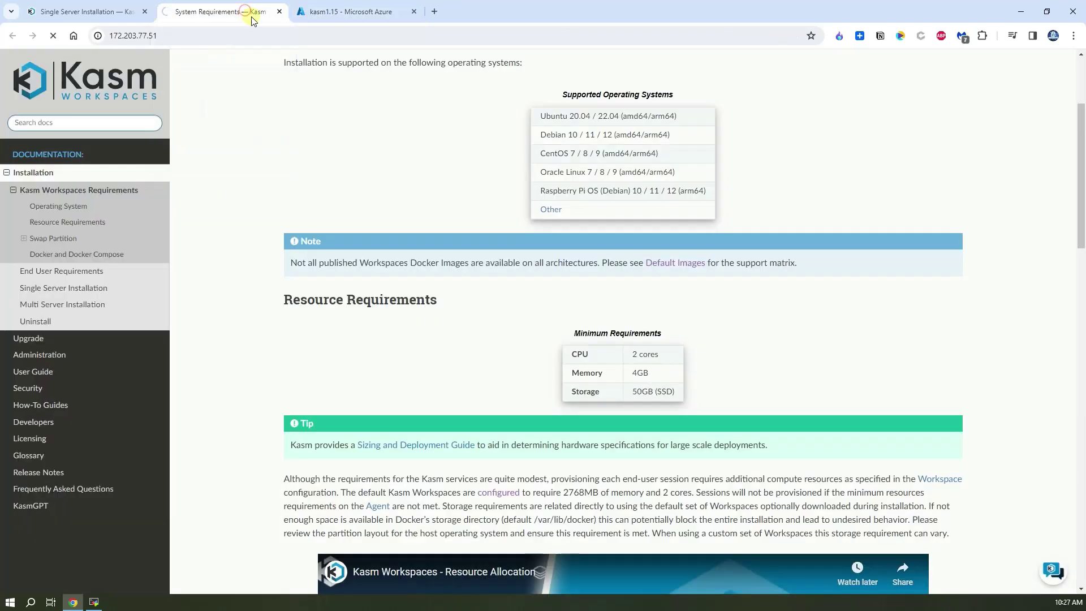
# - Run docker ps in MobaXterm and highlight kasm_proxy's nginx image and 80/443 port mappings
pyautogui.click(94, 602)
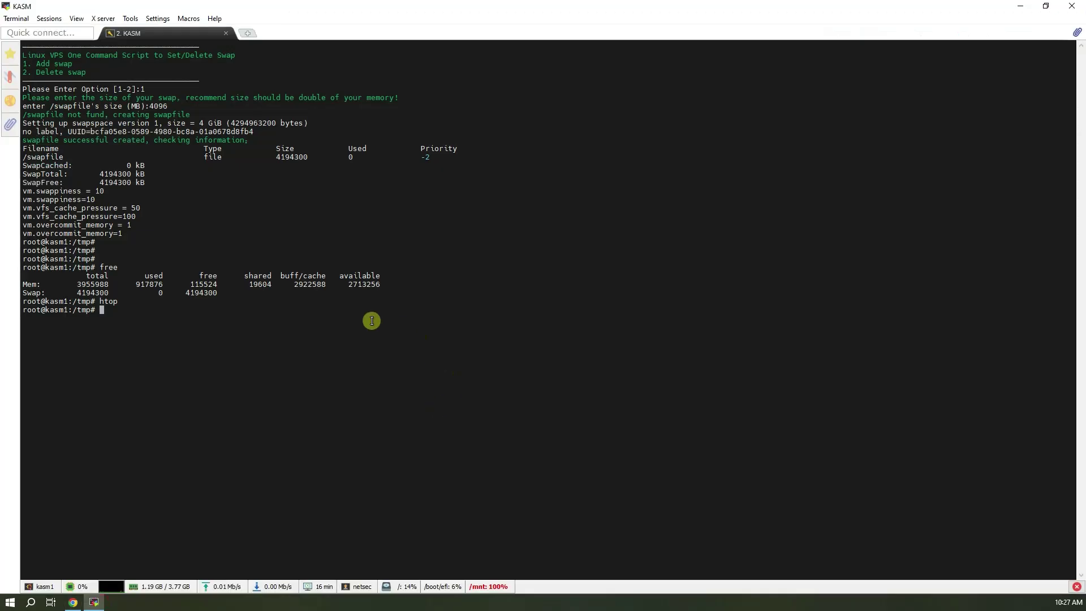
pyautogui.write('docker ps')
pyautogui.press('Return')
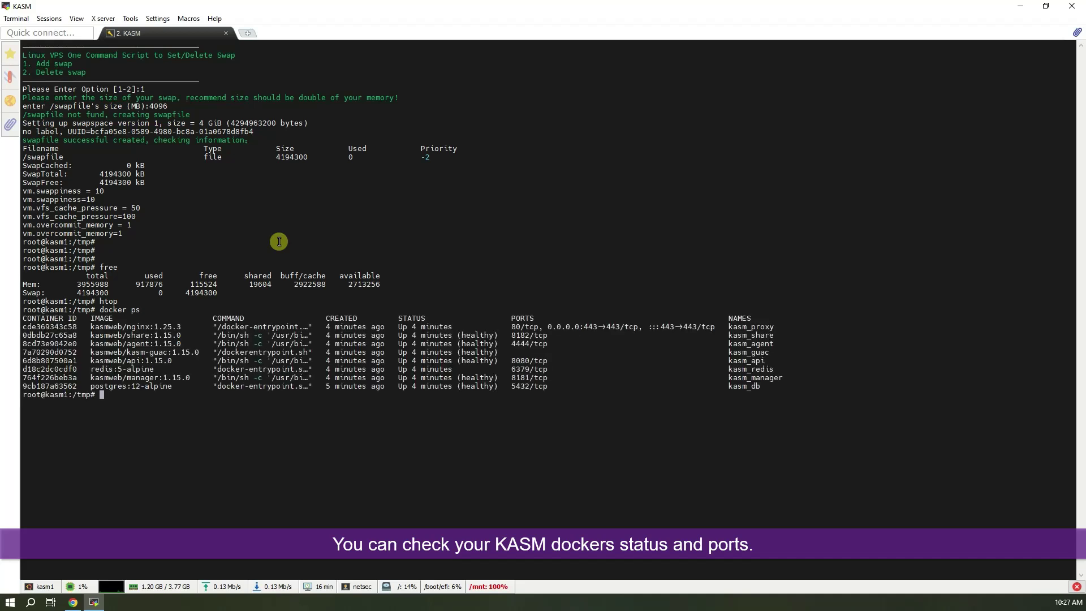
pyautogui.moveTo(511, 326); pyautogui.dragTo(711, 327)
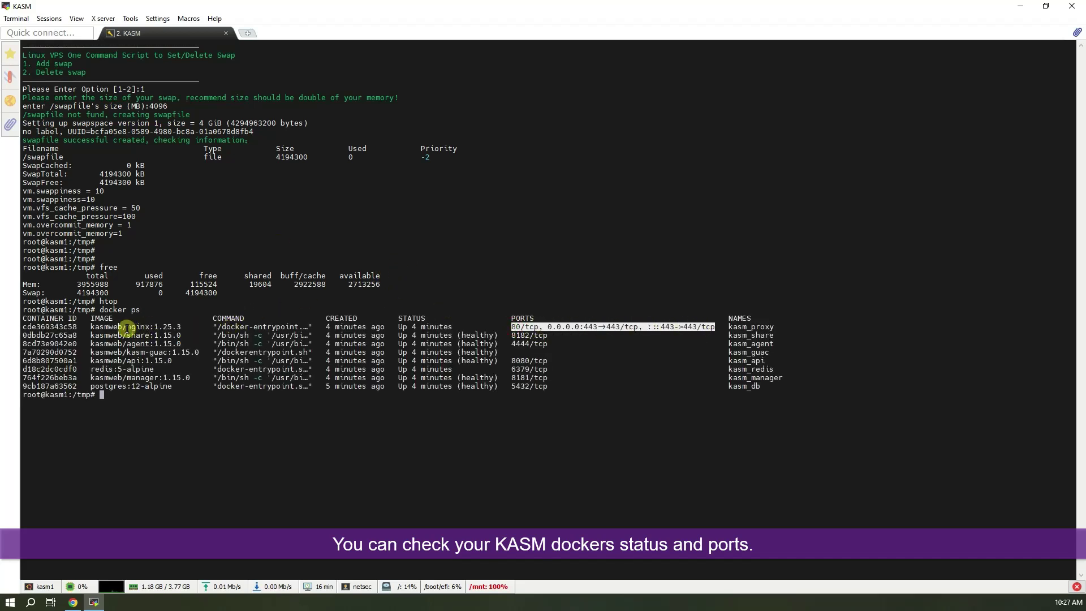
pyautogui.moveTo(127, 327); pyautogui.dragTo(190, 323)
pyautogui.click(1020, 6)
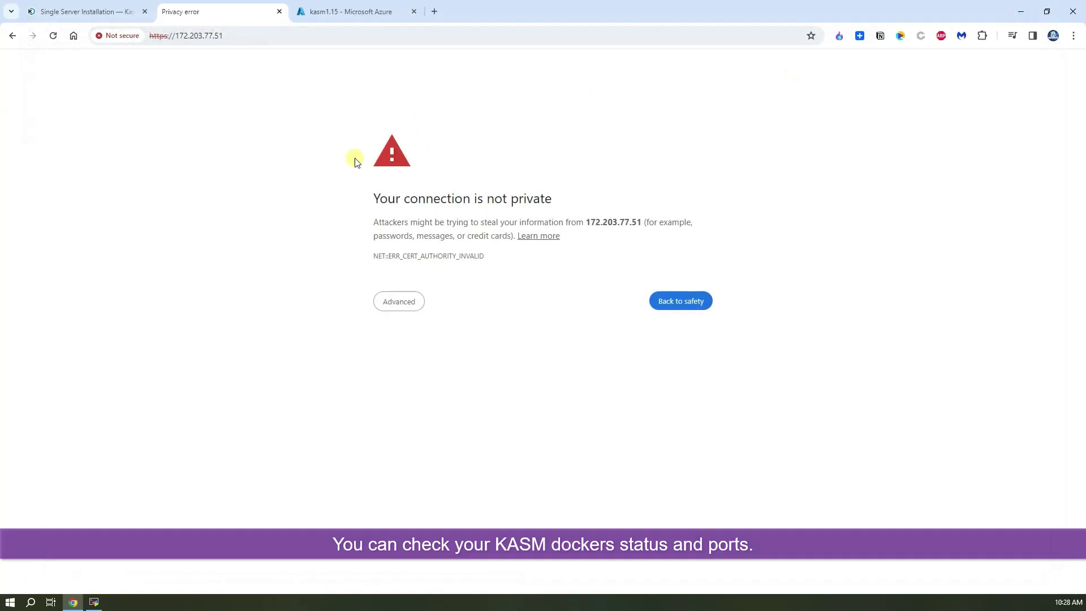
# - Bypass the certificate warning and load the Kasm login page in an incognito window
pyautogui.click(413, 310)
pyautogui.click(451, 390)
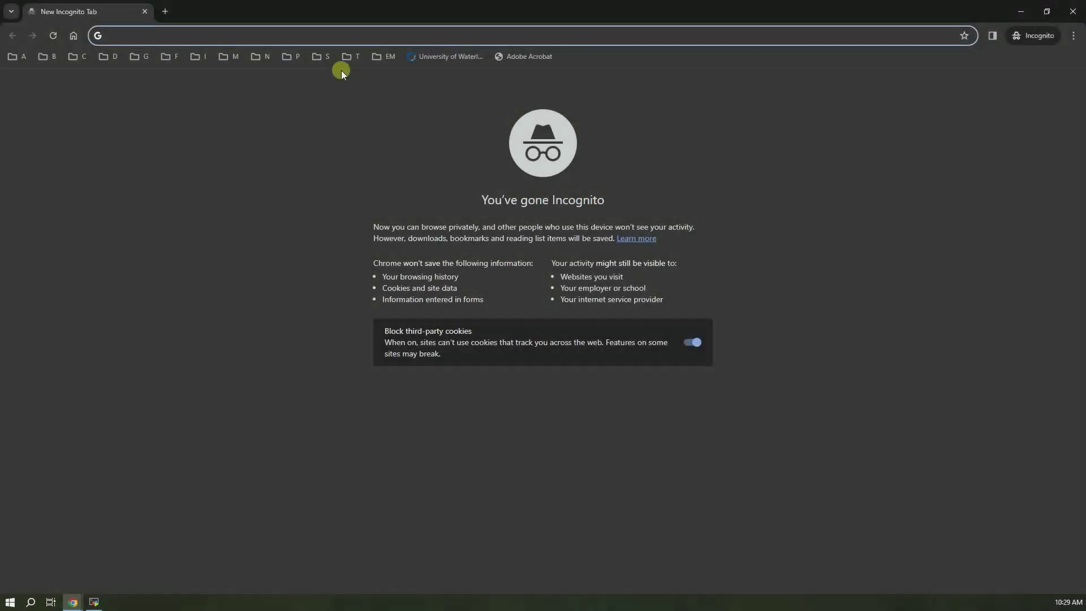
pyautogui.hotkey('ctrl', 'v')
pyautogui.press('Return')
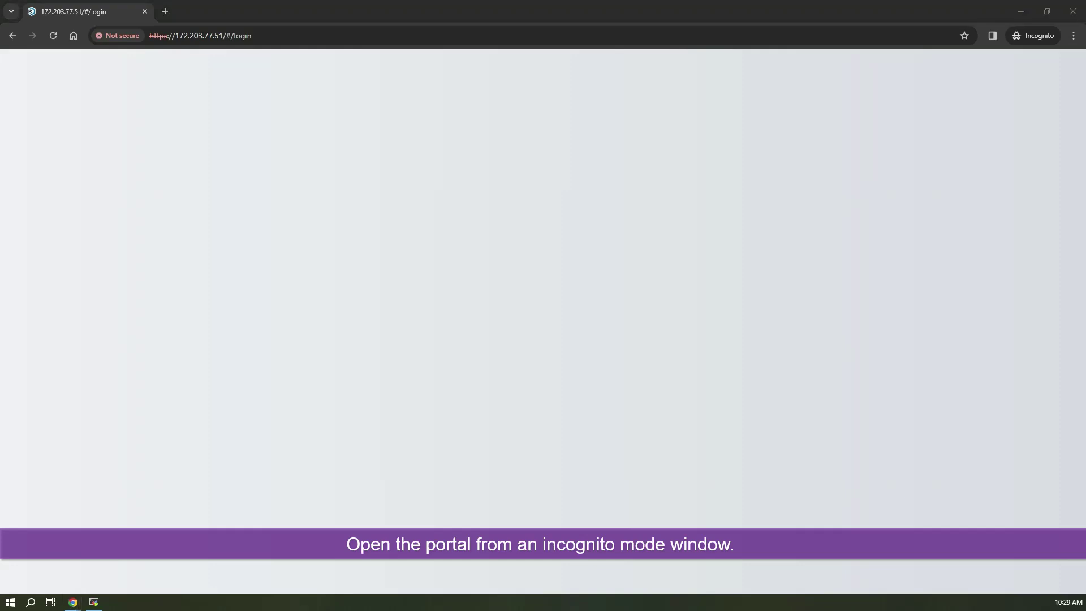
pyautogui.click(162, 202)
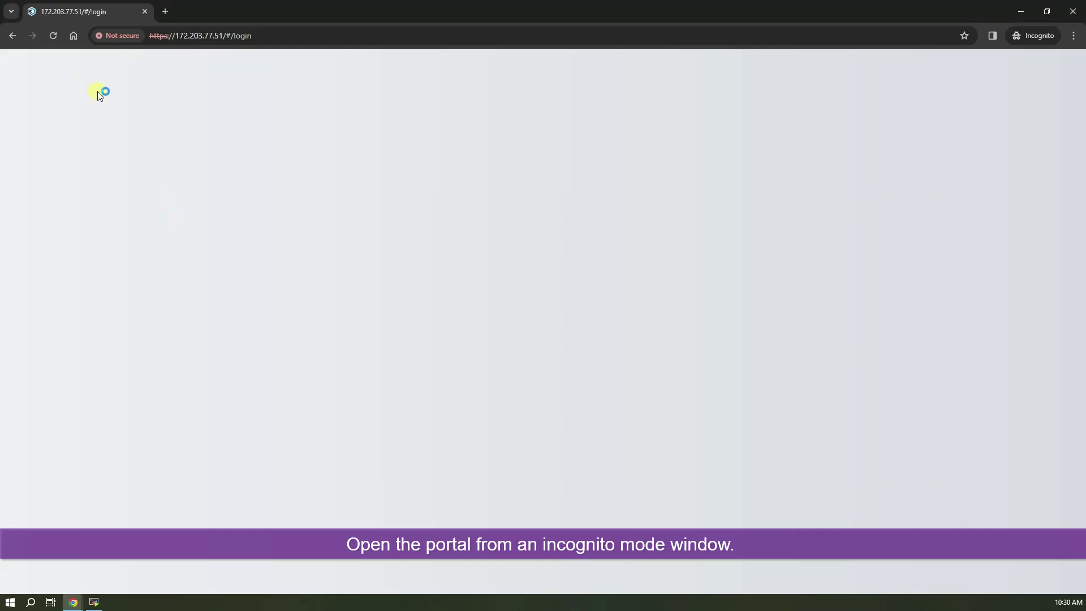
pyautogui.click(53, 37)
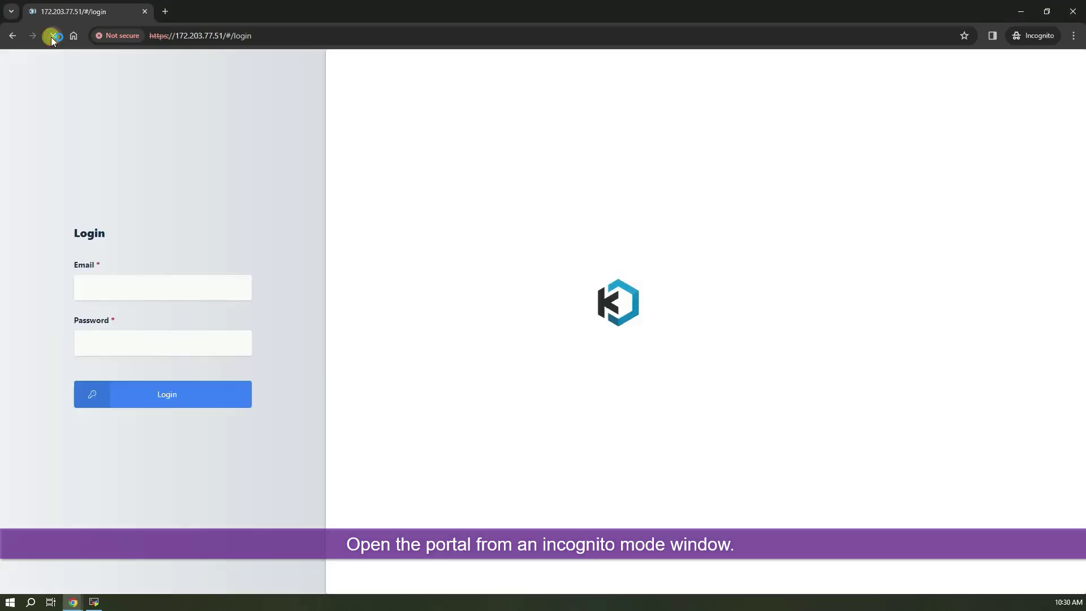
# - Log in with the default admin e-mail and the installer password
pyautogui.click(117, 281)
pyautogui.hotkey('ctrl', 'v')
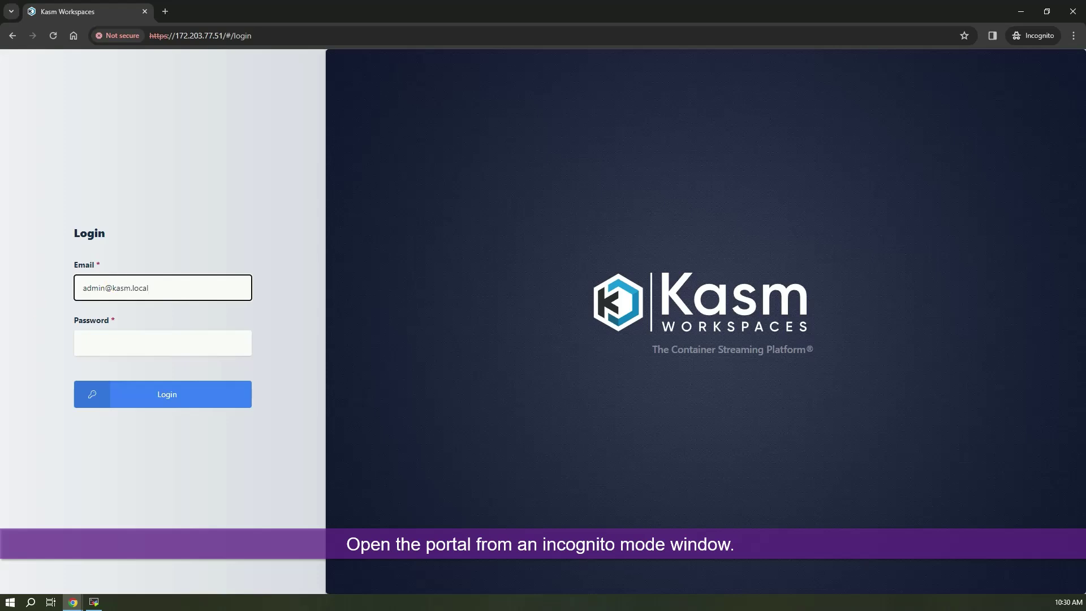
pyautogui.click(106, 343)
pyautogui.hotkey('ctrl', 'v')
pyautogui.click(186, 392)
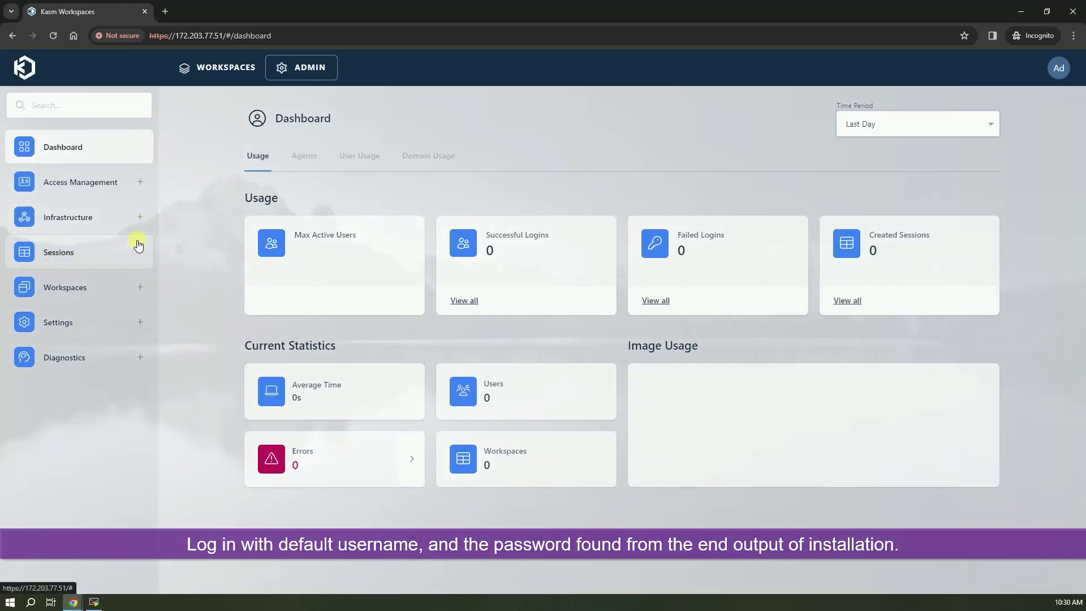
# - Open Workspaces > Registry and install the Brave workspace
pyautogui.click(138, 288)
pyautogui.click(133, 337)
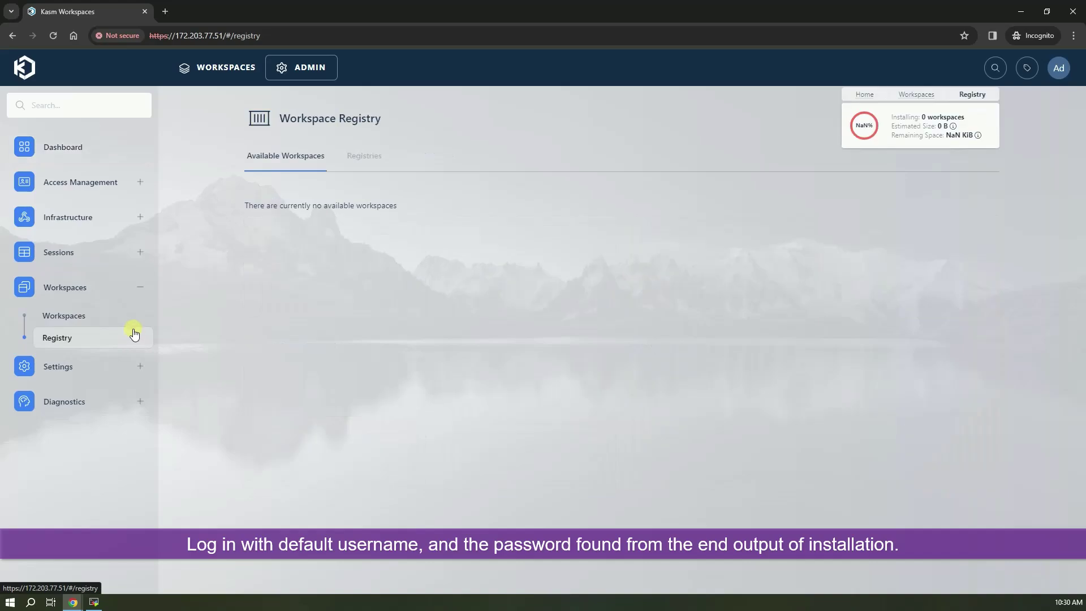
pyautogui.scroll(-14, 796, 486)
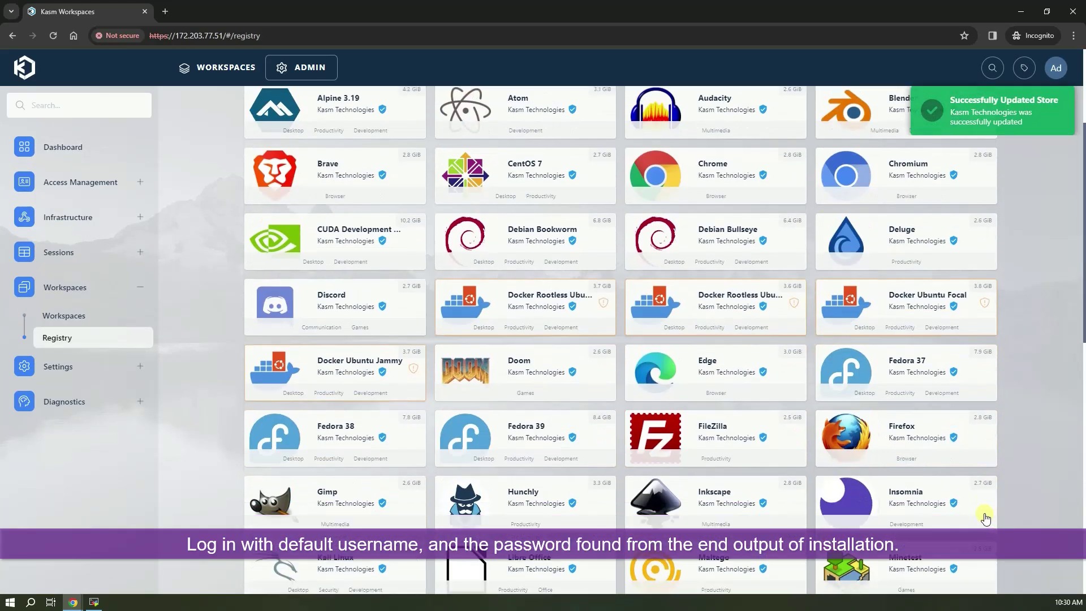
pyautogui.scroll(15, 796, 486)
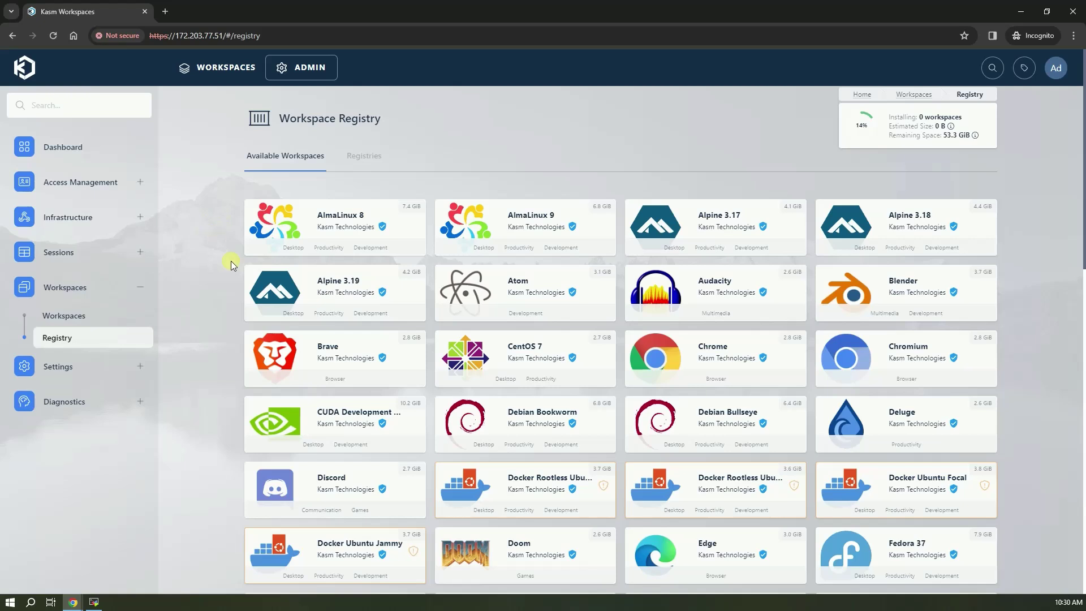
pyautogui.click(405, 377)
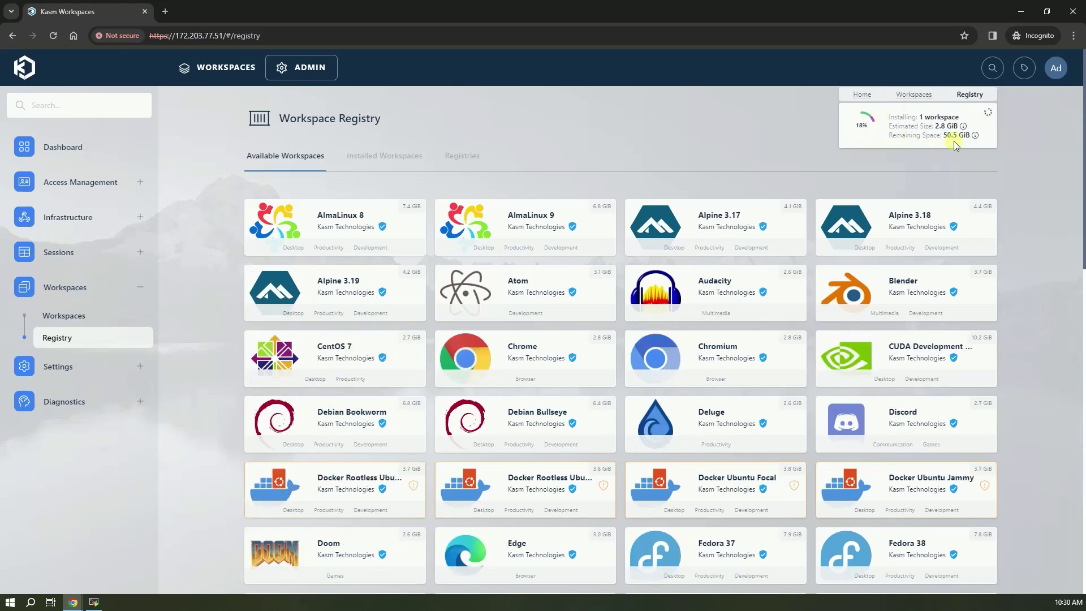
# - Install the Doom workspace from the registry
pyautogui.scroll(-1, 366, 514)
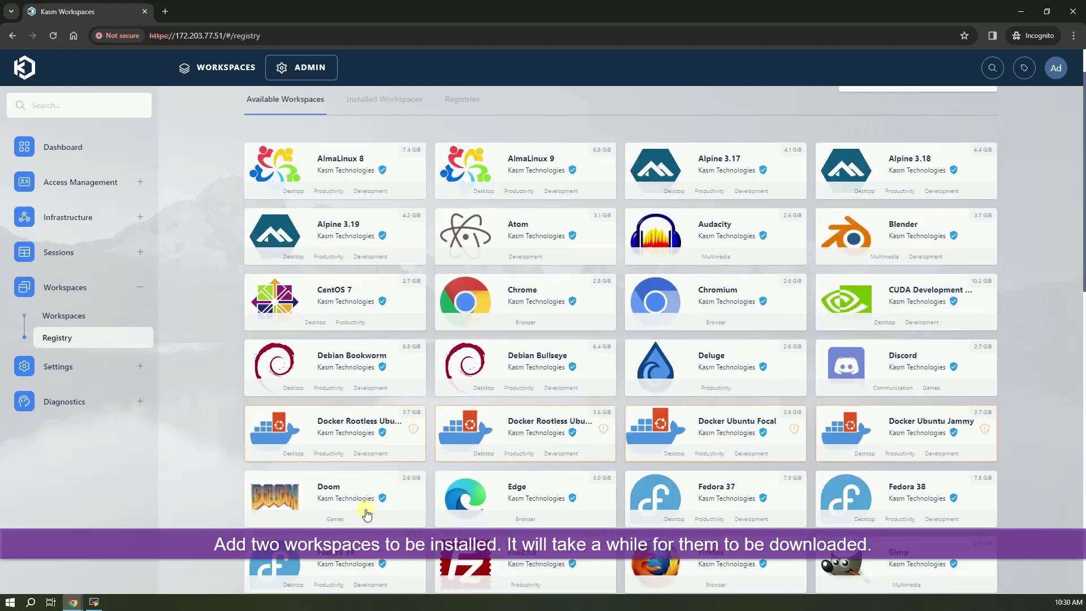
pyautogui.moveTo(350, 499)
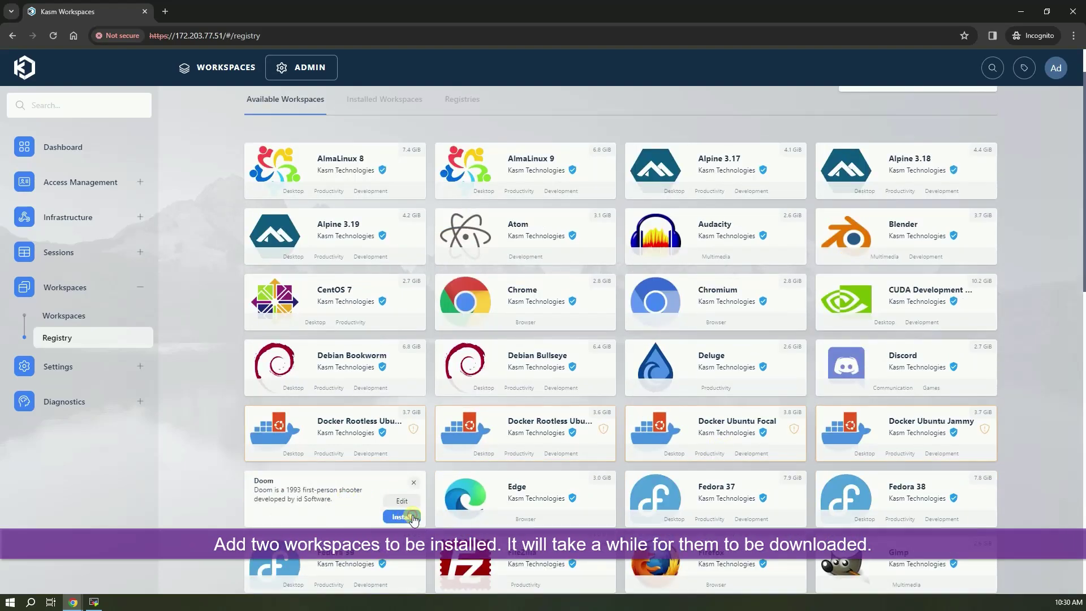
pyautogui.scroll(-3, 412, 519)
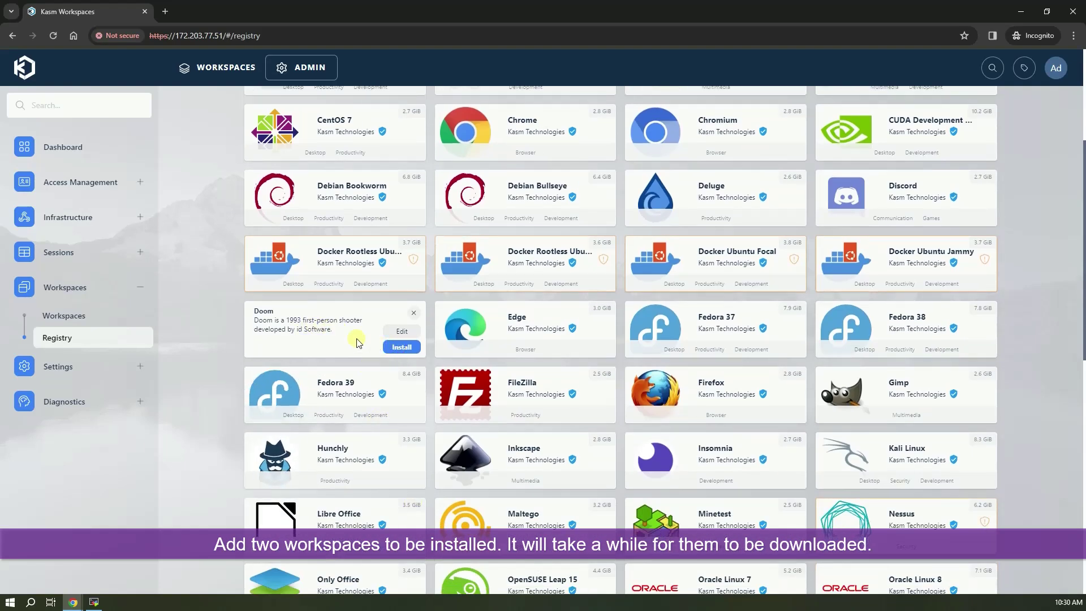
pyautogui.click(401, 347)
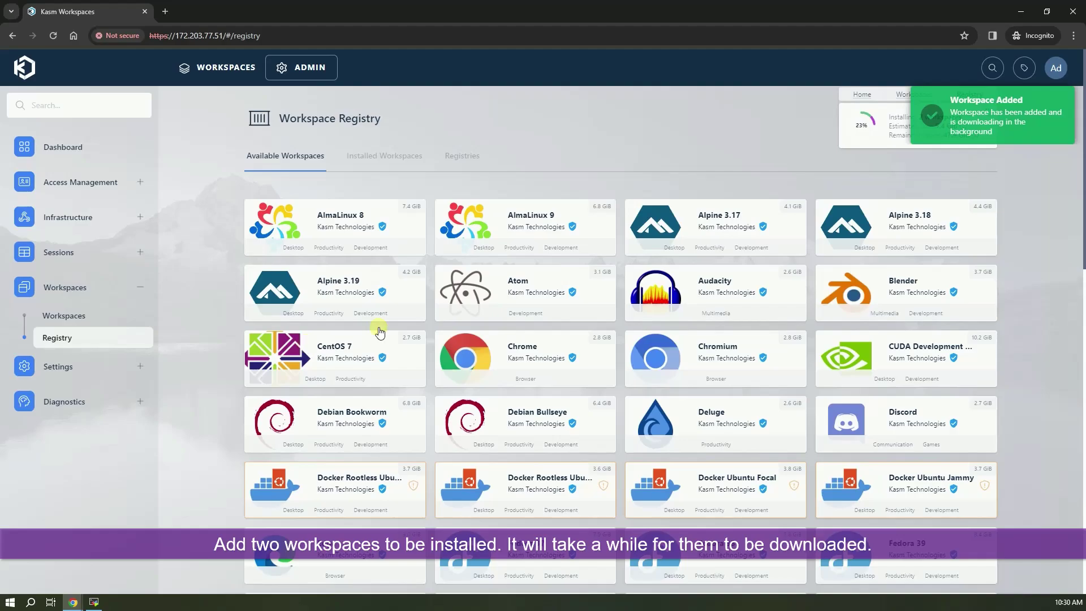
pyautogui.scroll(-7, 412, 417)
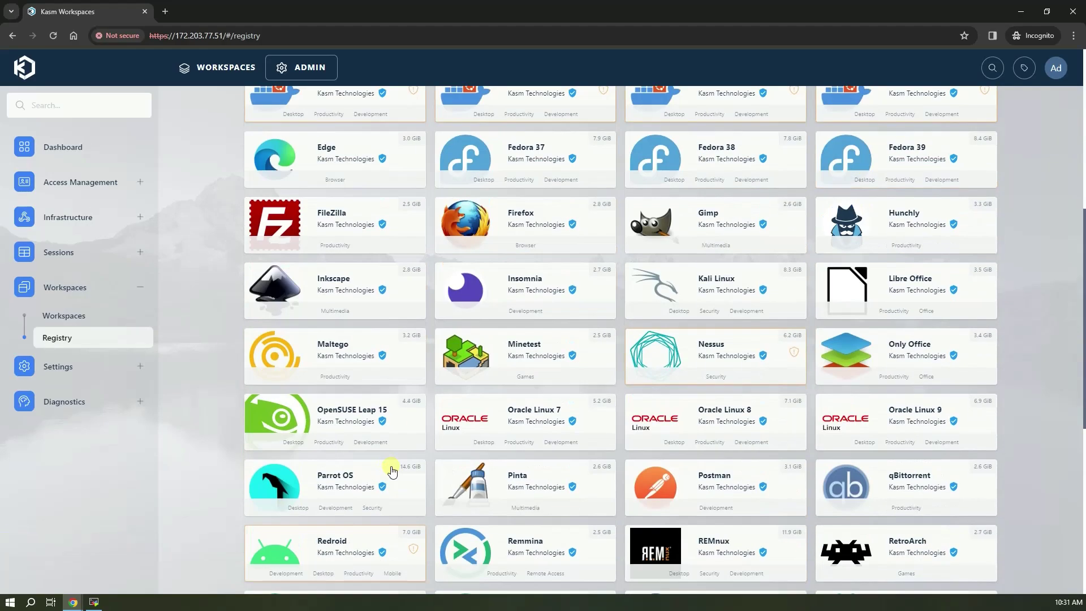
pyautogui.scroll(3, 392, 470)
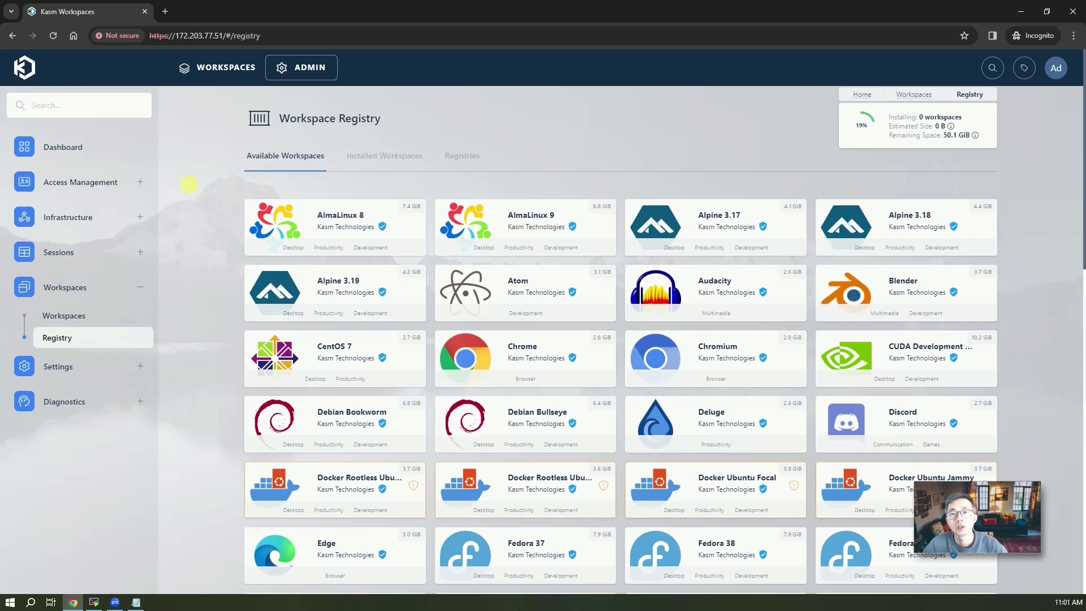
# - Confirm Brave and Doom are installed, then view the Kasm Technologies registry under Registries
pyautogui.click(495, 155)
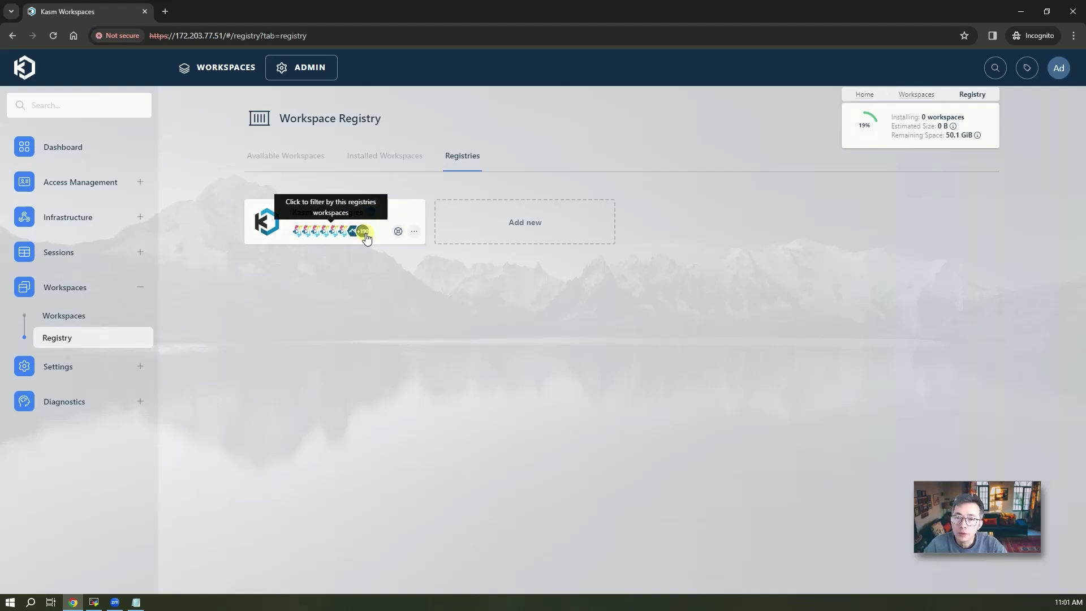
pyautogui.click(298, 165)
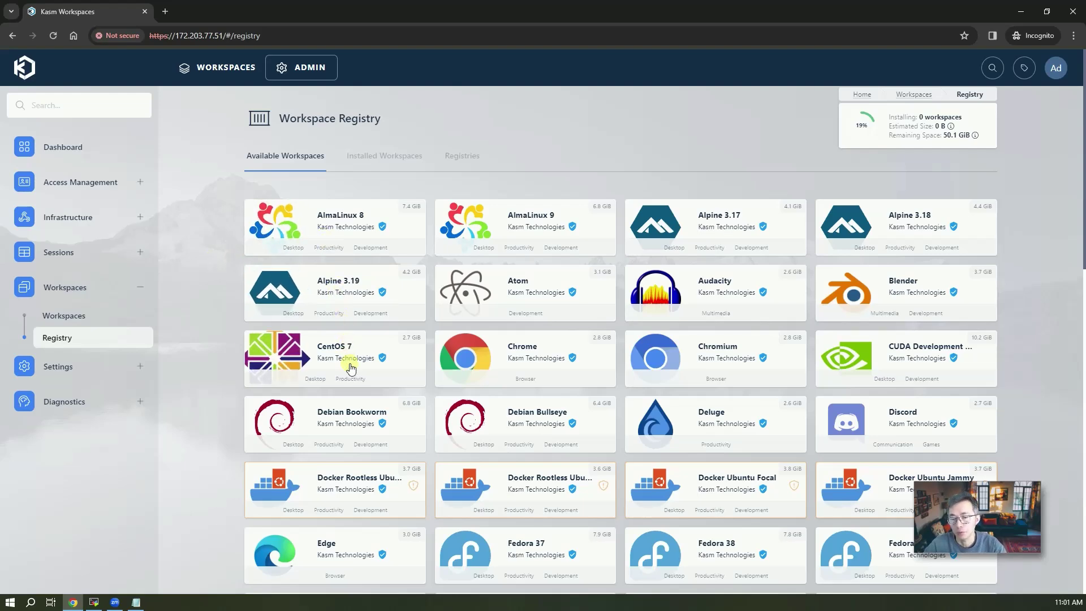
pyautogui.scroll(-3, 351, 369)
pyautogui.scroll(3, 352, 391)
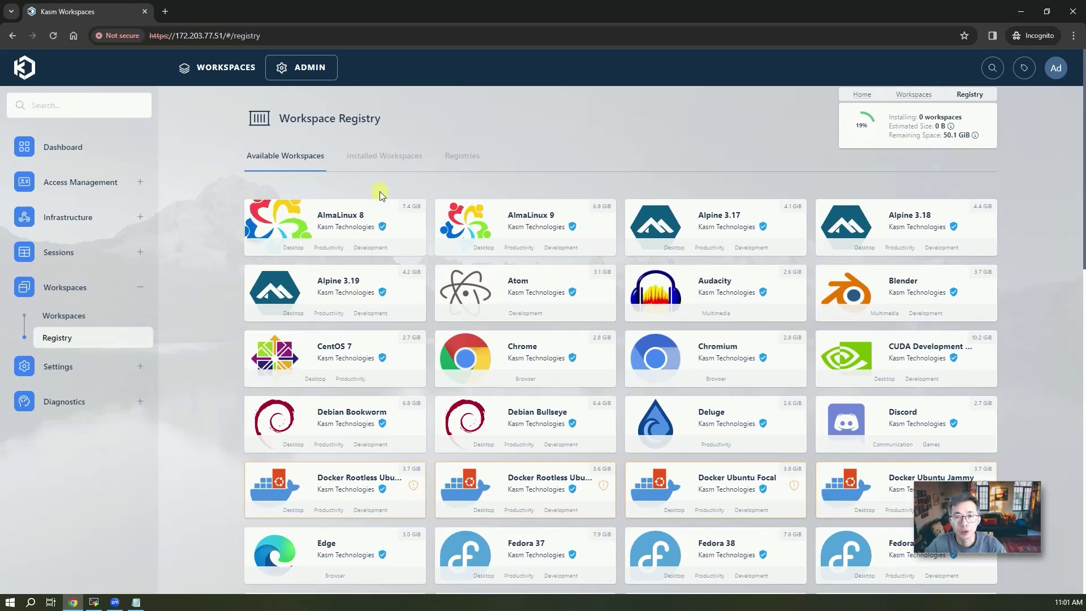
pyautogui.click(384, 159)
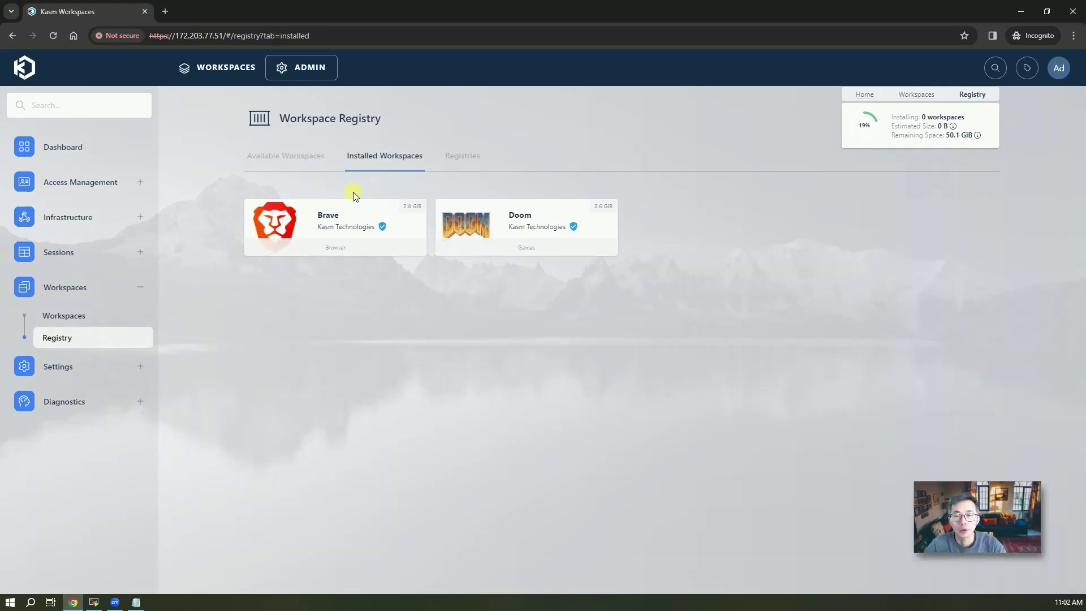
pyautogui.click(512, 226)
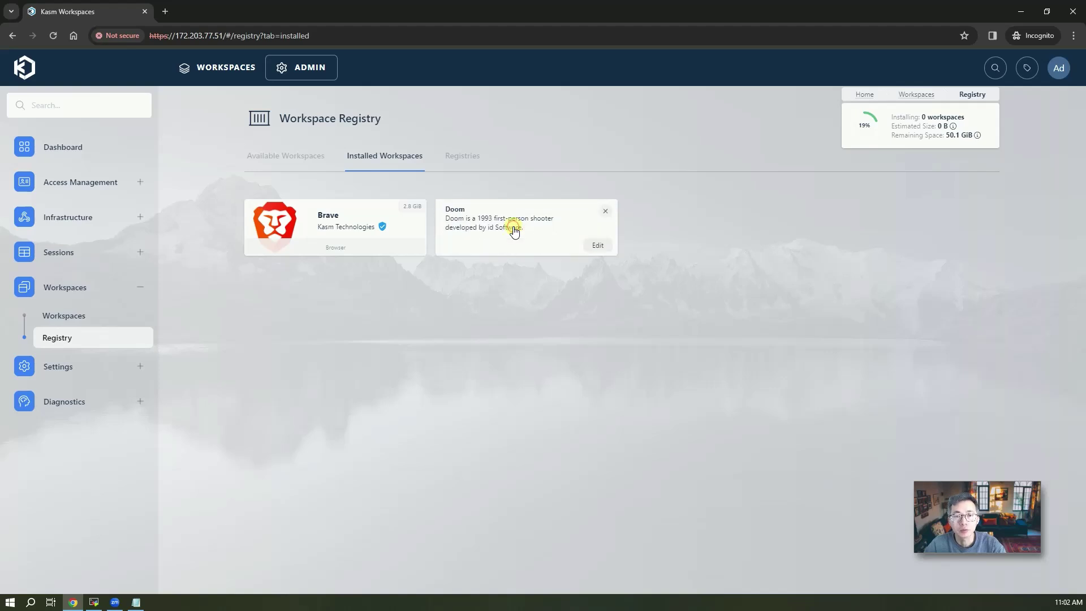
pyautogui.click(458, 157)
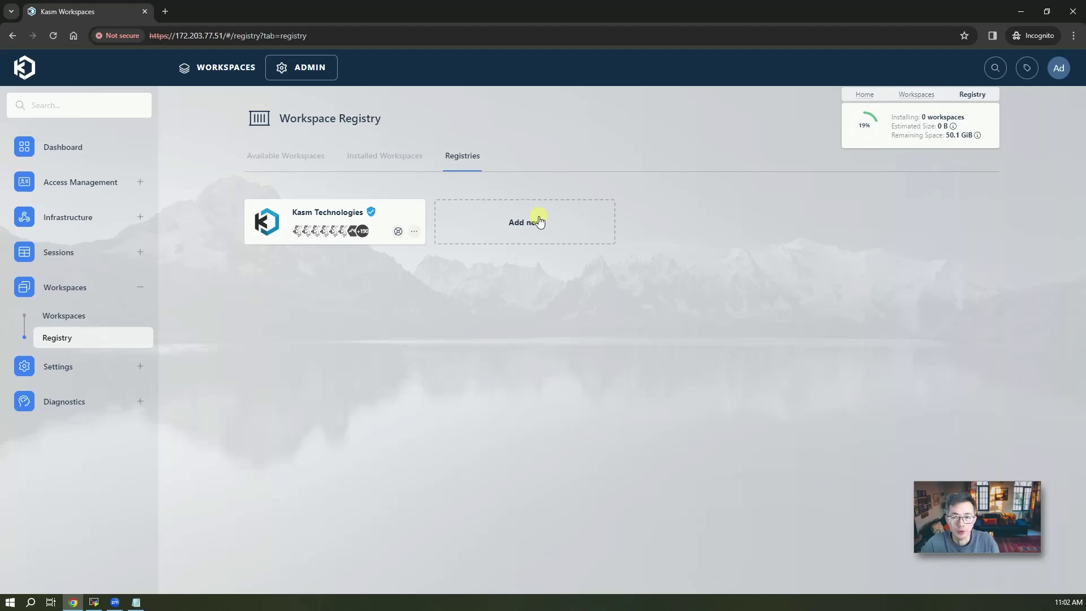
# - Launch a Brave session in a new tab and load youtube.com
pyautogui.click(220, 70)
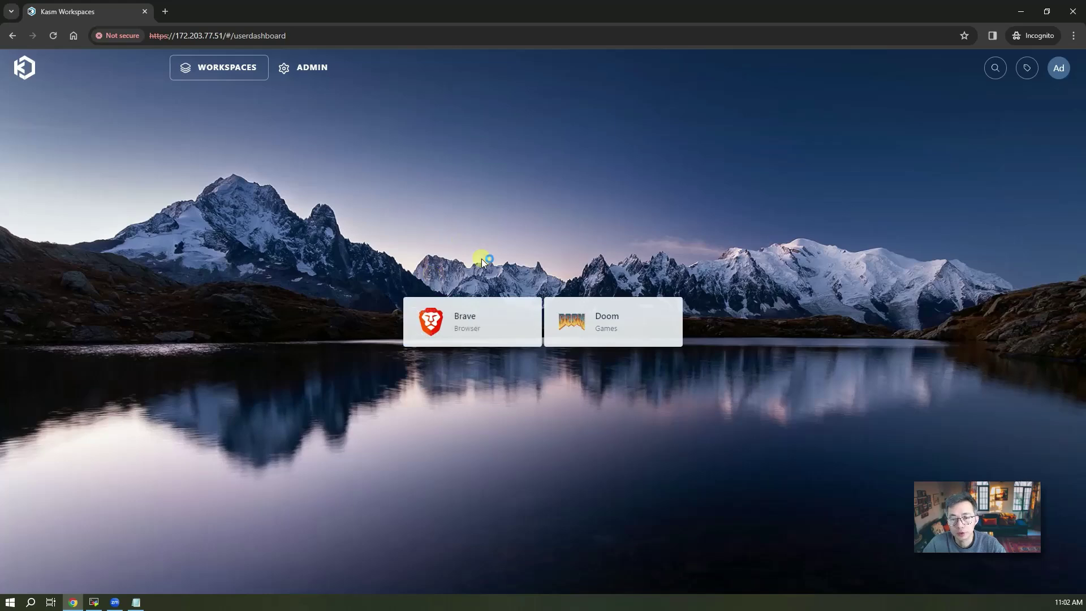
pyautogui.click(472, 318)
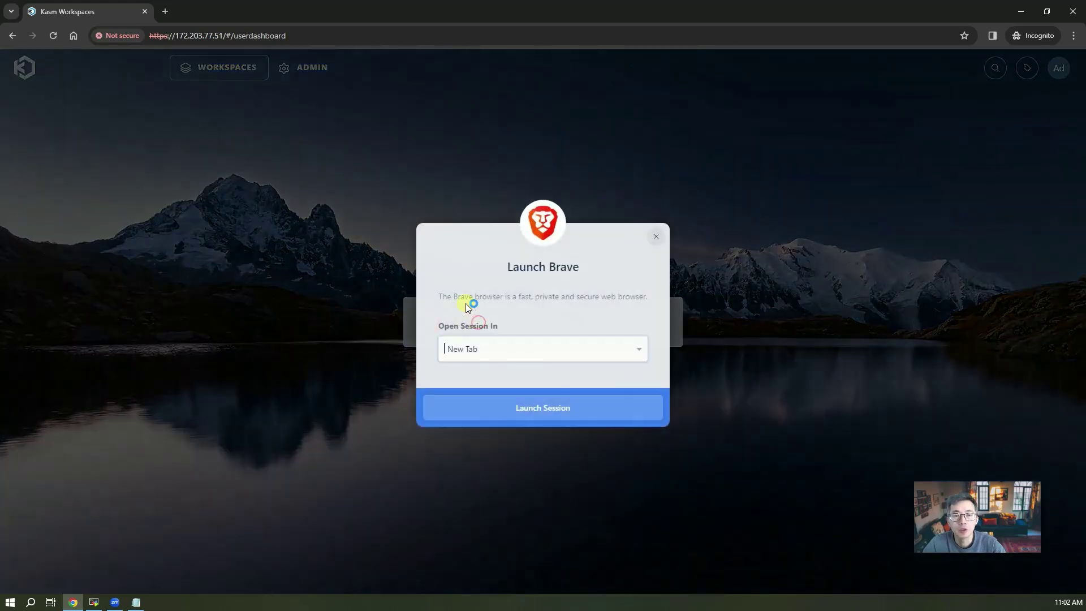
pyautogui.click(528, 404)
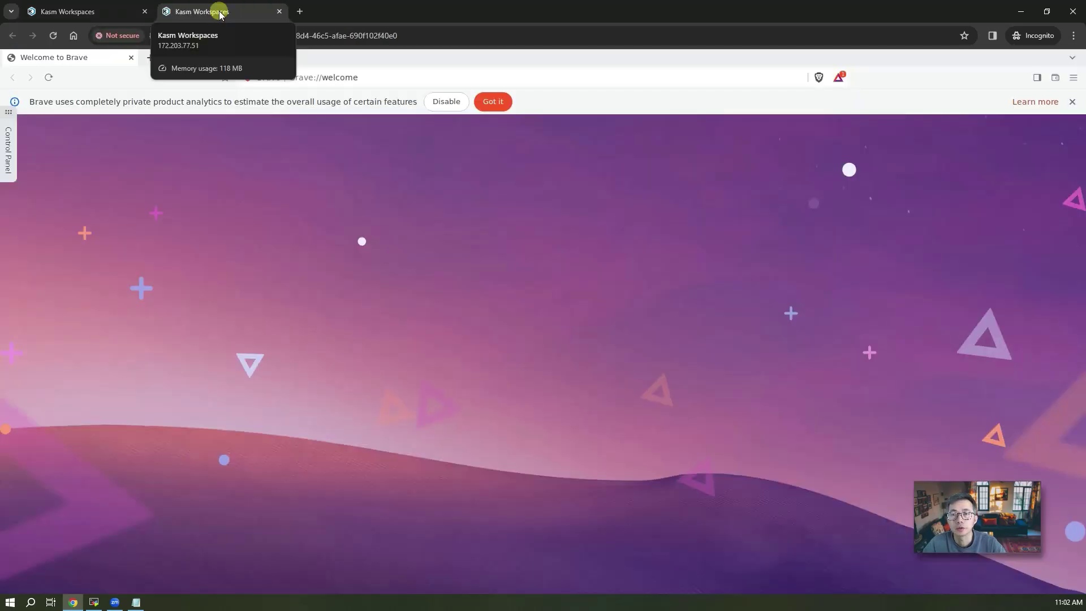
pyautogui.click(364, 78)
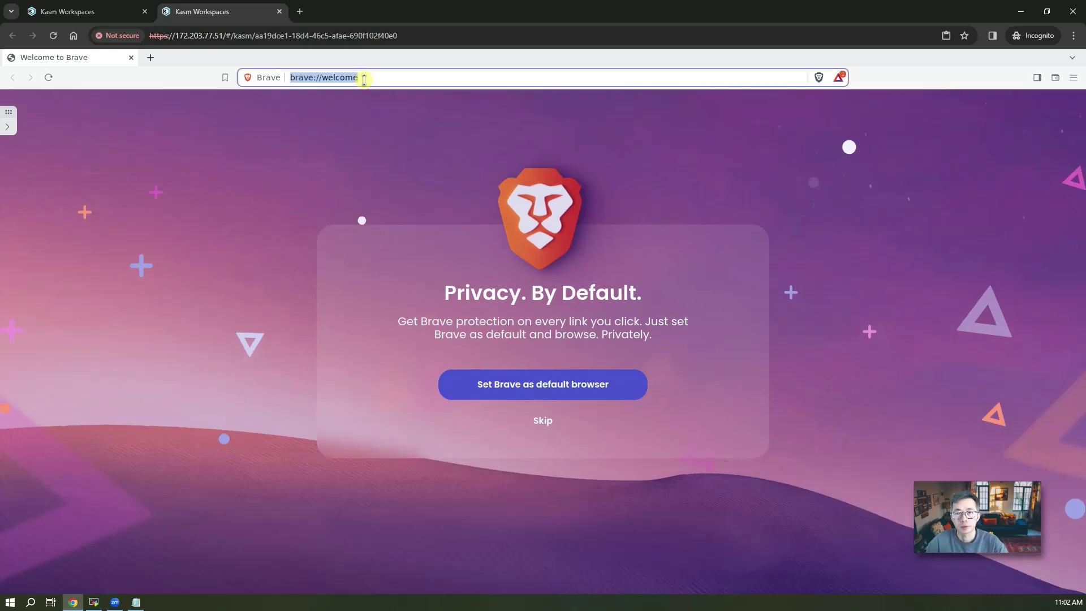
pyautogui.write('youtube.com')
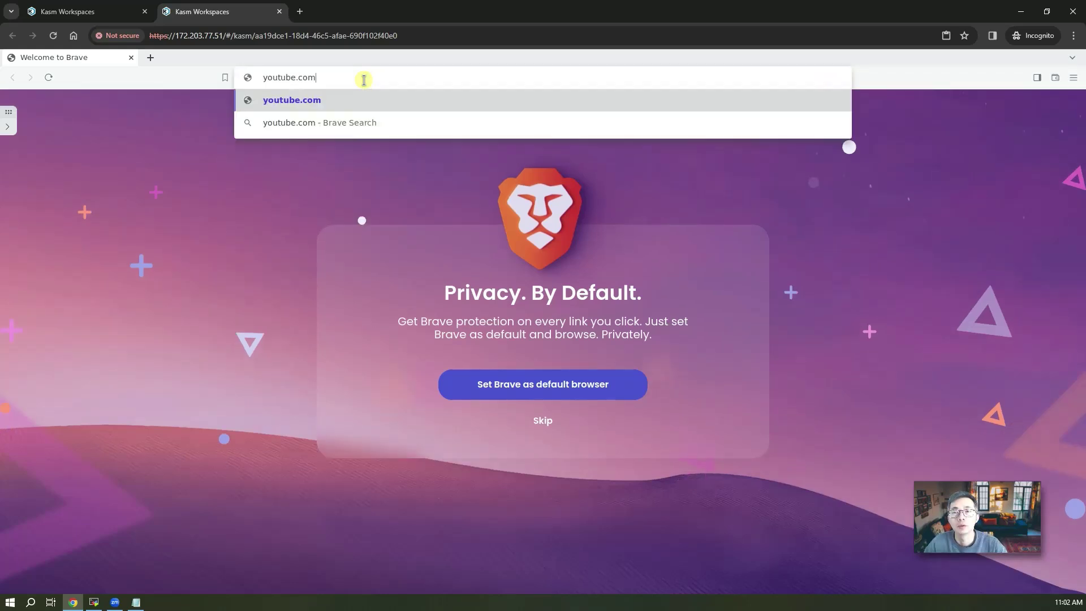
pyautogui.press('Return')
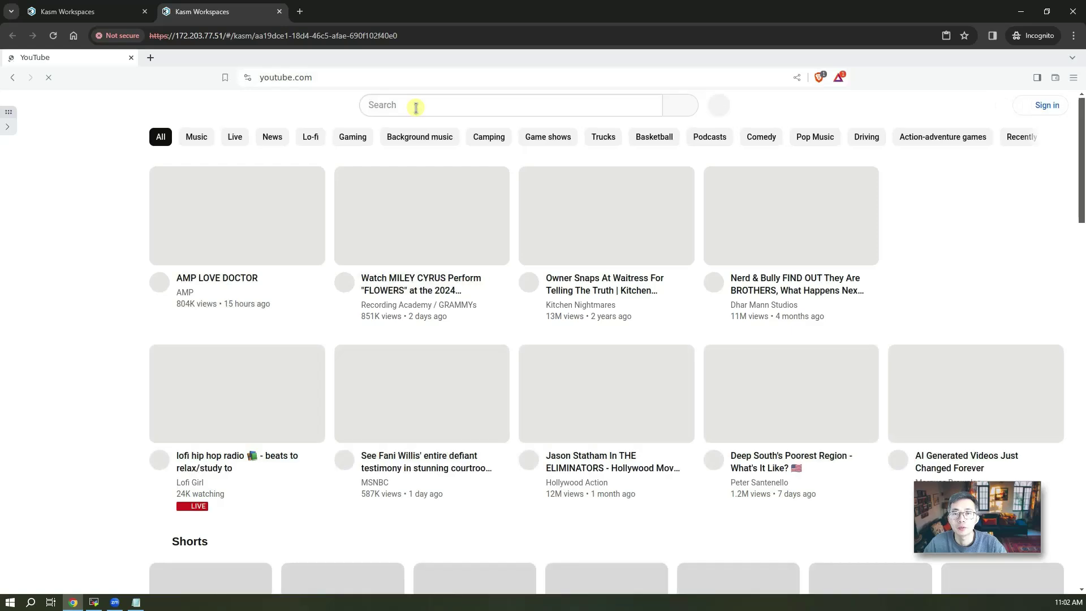
# - Search 'netsec', play the CyberArk Home Lab Part 2 video, then close the session tab
pyautogui.click(415, 106)
pyautogui.write('netsec')
pyautogui.press('Return')
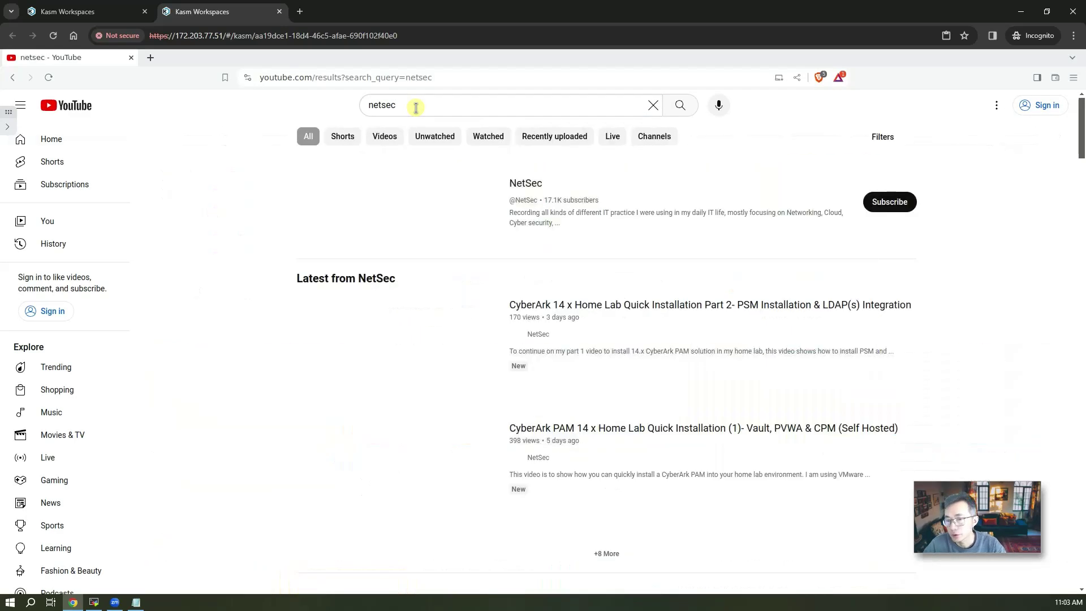
pyautogui.click(407, 352)
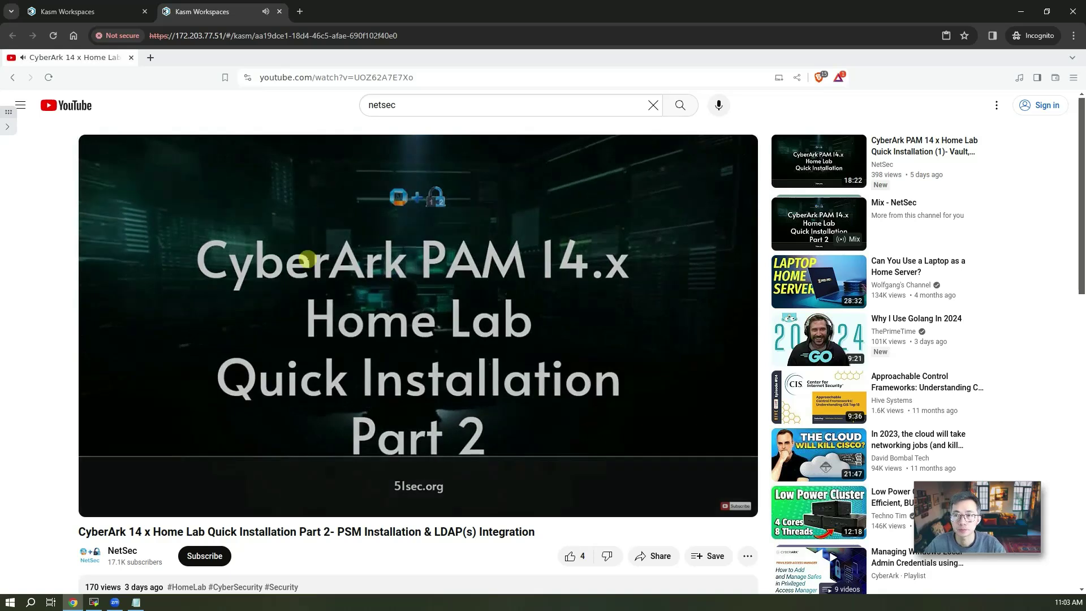
pyautogui.click(8, 126)
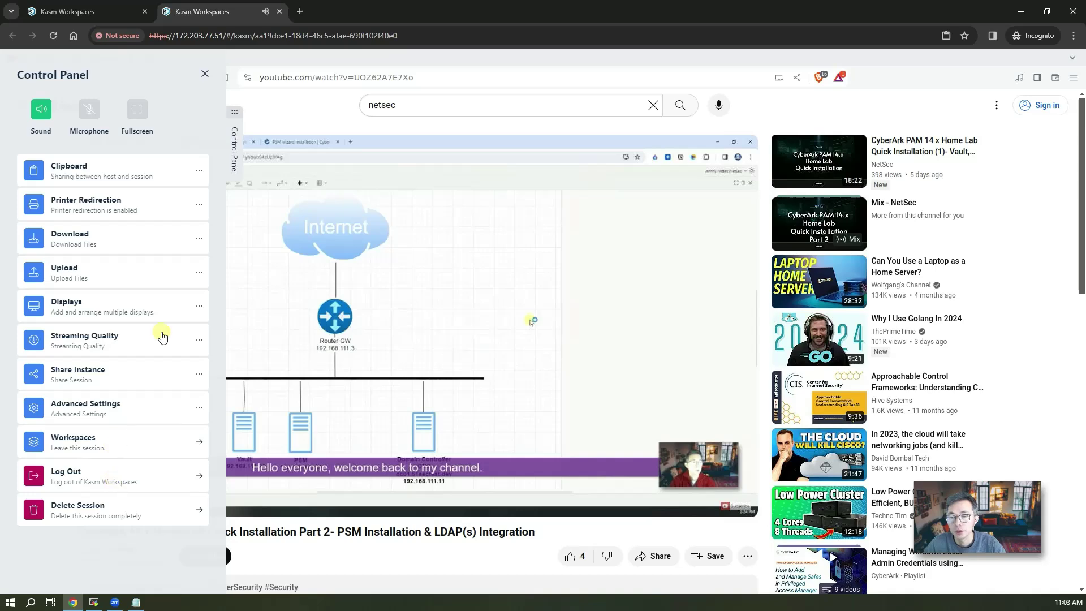
pyautogui.click(279, 11)
pyautogui.click(589, 104)
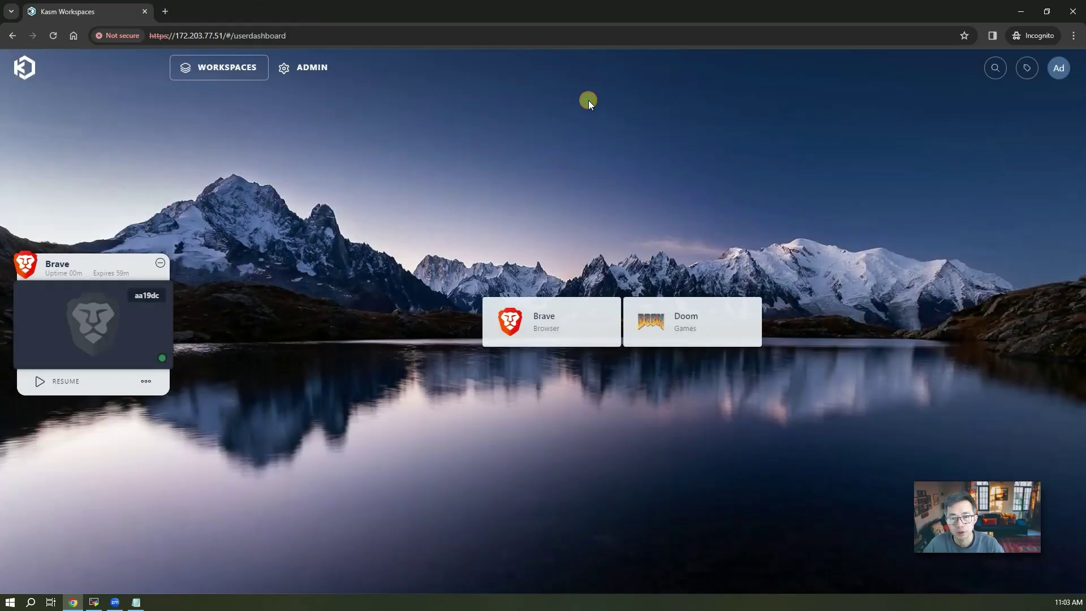
# - Delete the running Brave session
pyautogui.click(147, 380)
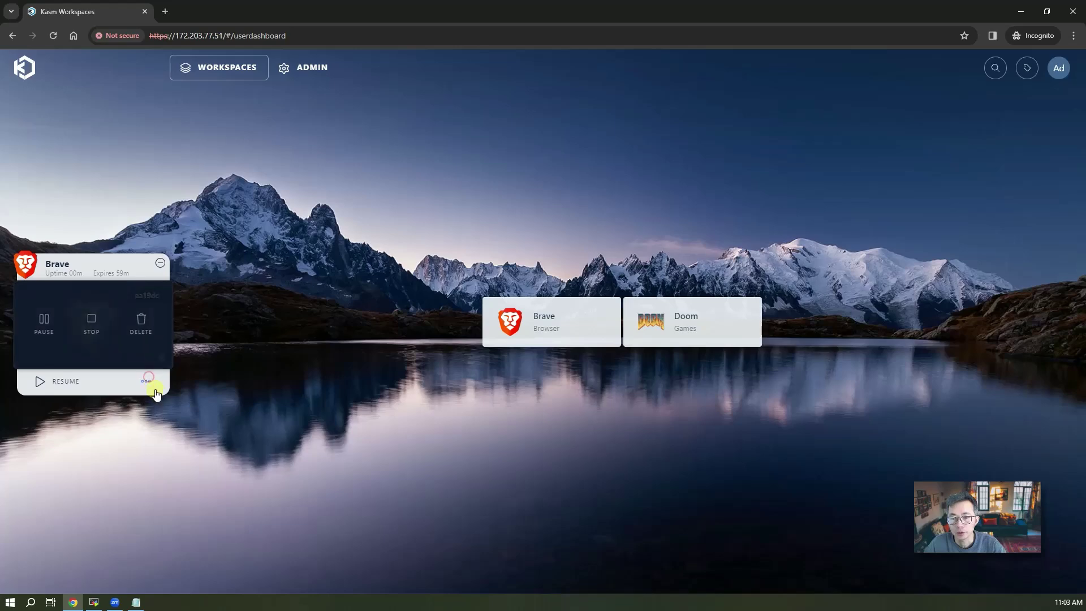
pyautogui.click(149, 338)
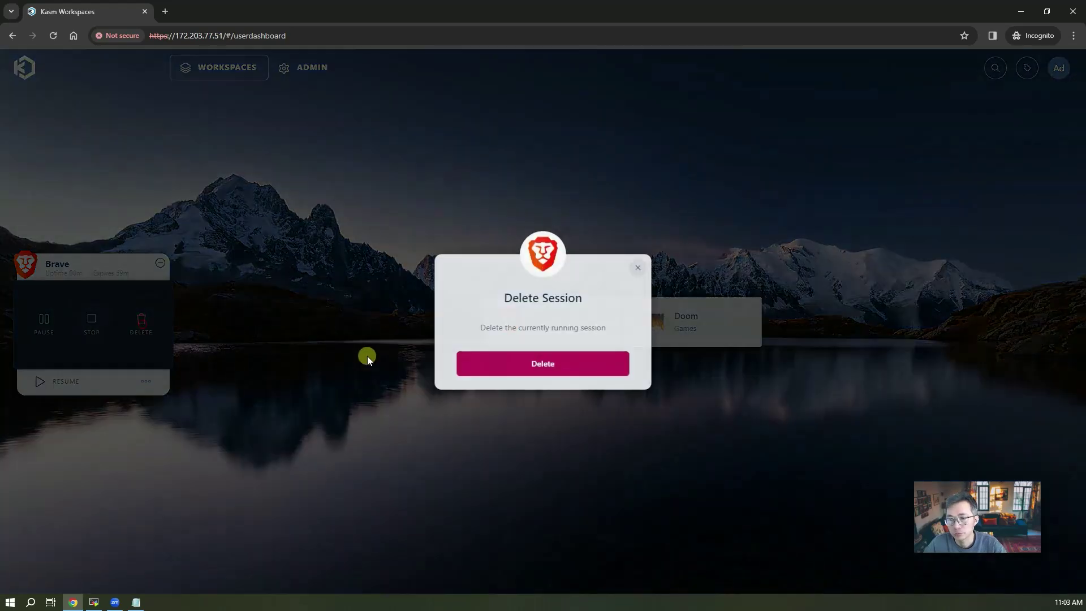
pyautogui.click(574, 363)
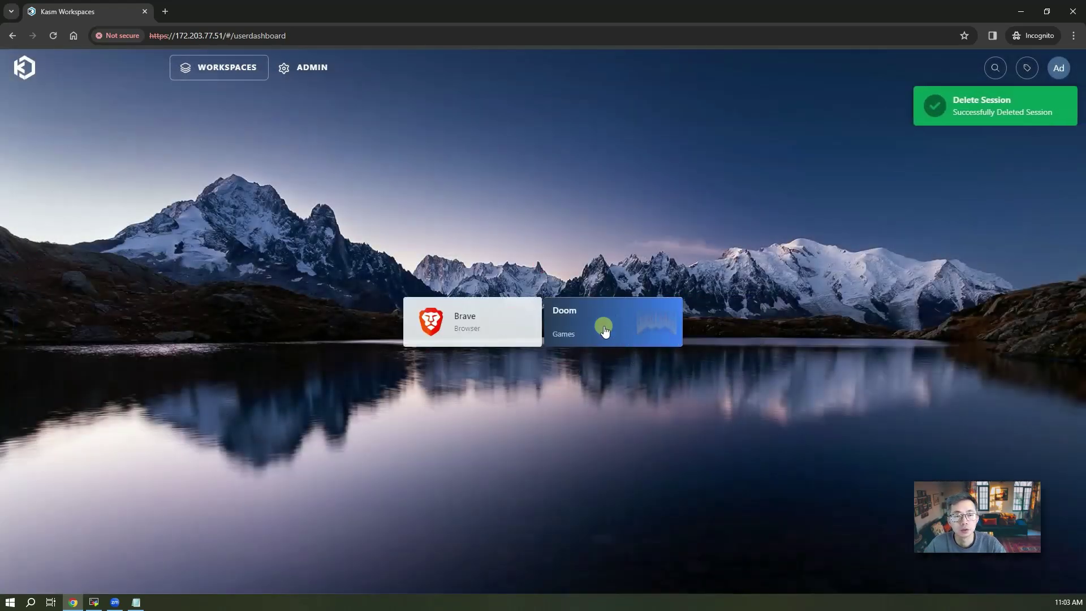
# - Launch Doom in a new tab, close it, delete the Doom session and return to the dashboard
pyautogui.click(604, 325)
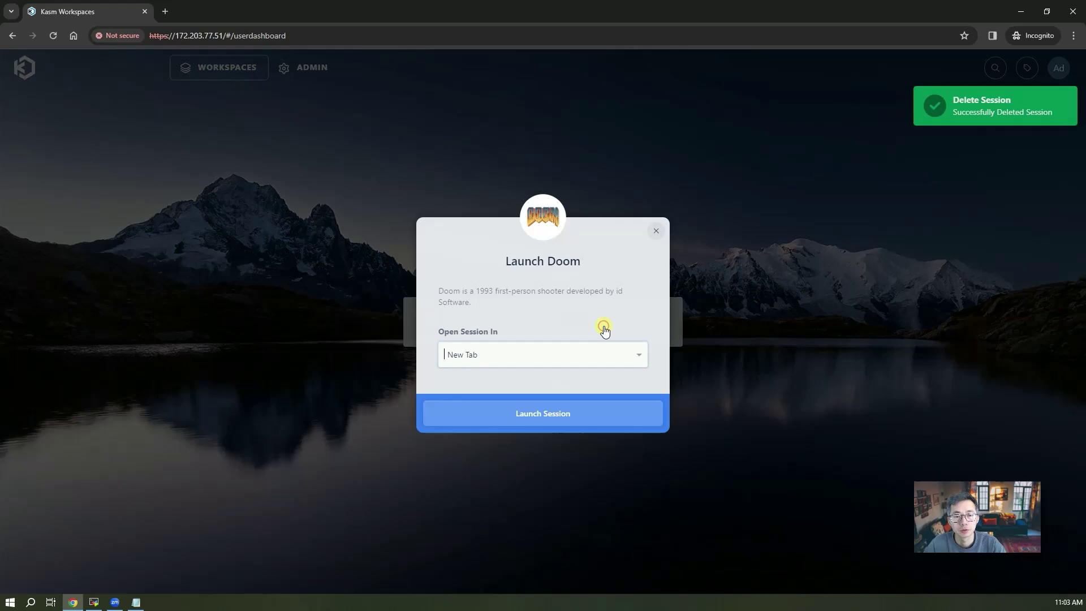
pyautogui.click(541, 412)
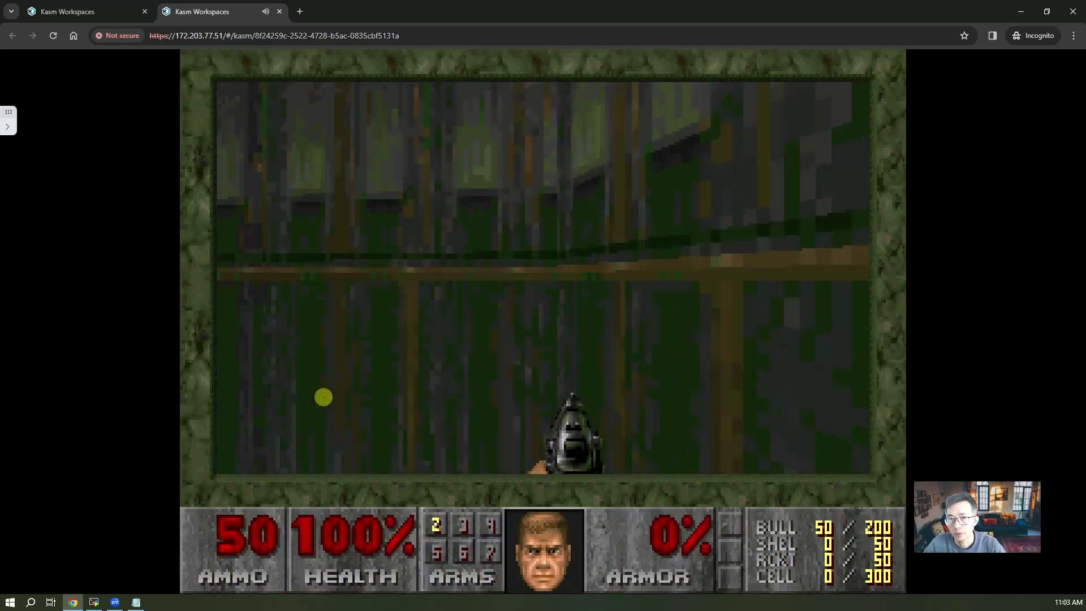
pyautogui.click(279, 11)
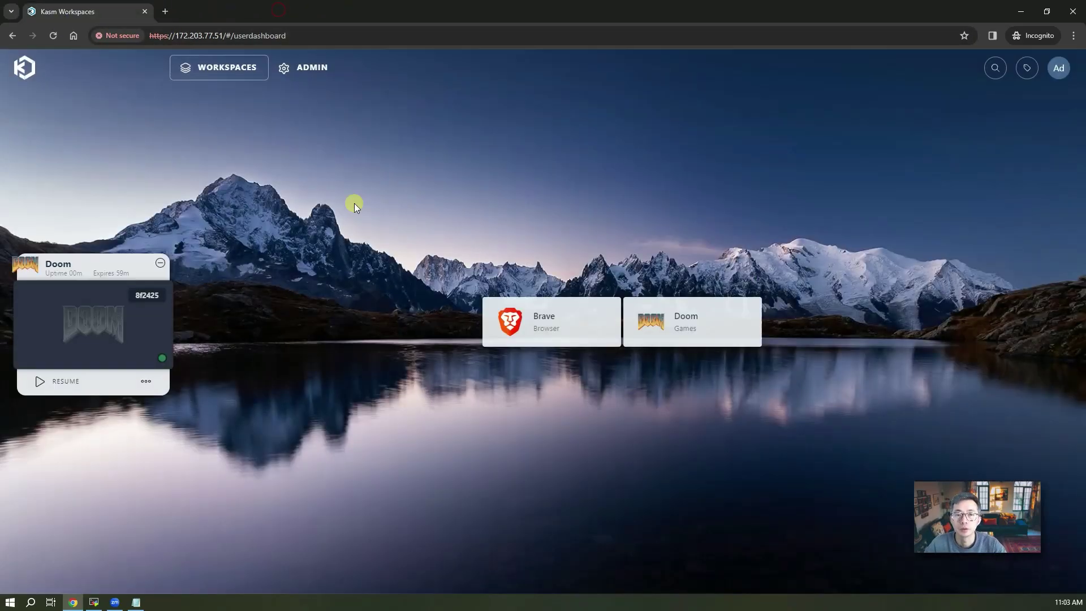
pyautogui.click(144, 382)
pyautogui.click(140, 321)
pyautogui.click(544, 367)
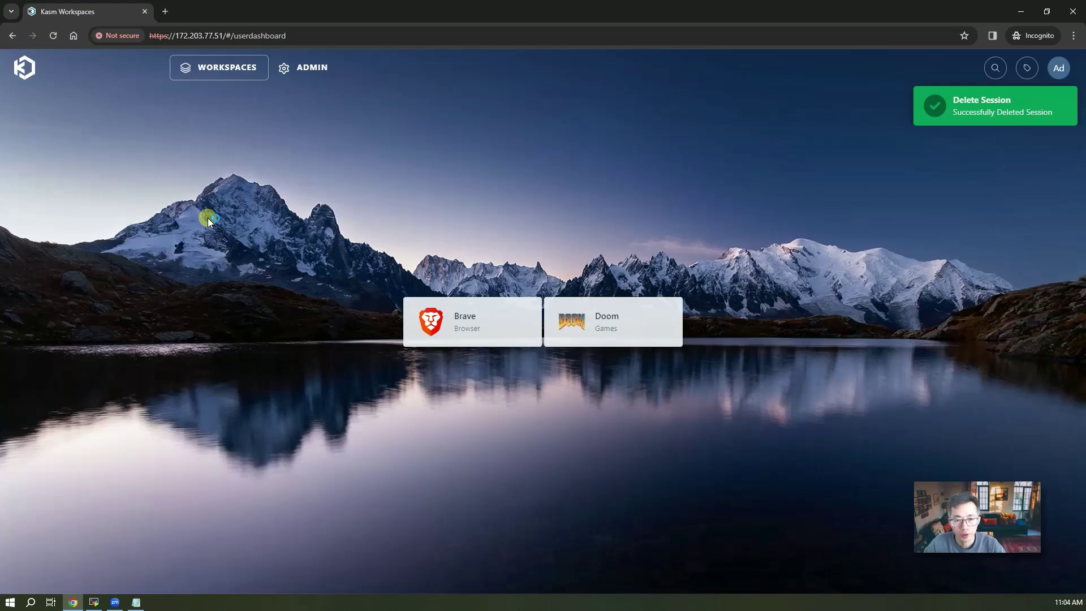
pyautogui.hotkey('alt', 'Left')
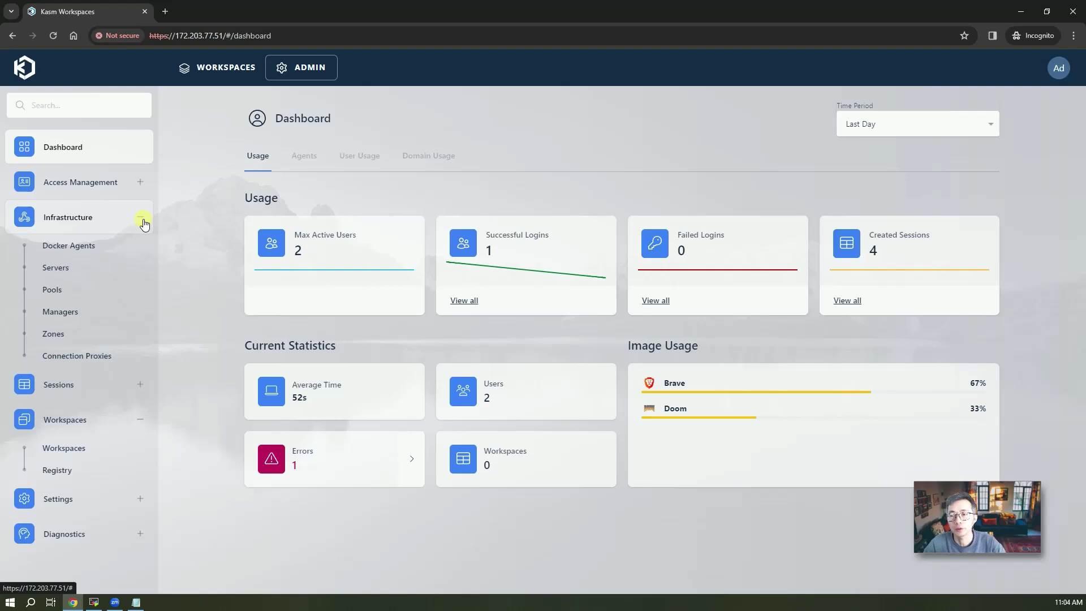
# - Open Infrastructure > Servers, then highlight the Kasm 172.203.77.51, SSH and RDP IPs in Notepad
pyautogui.click(113, 270)
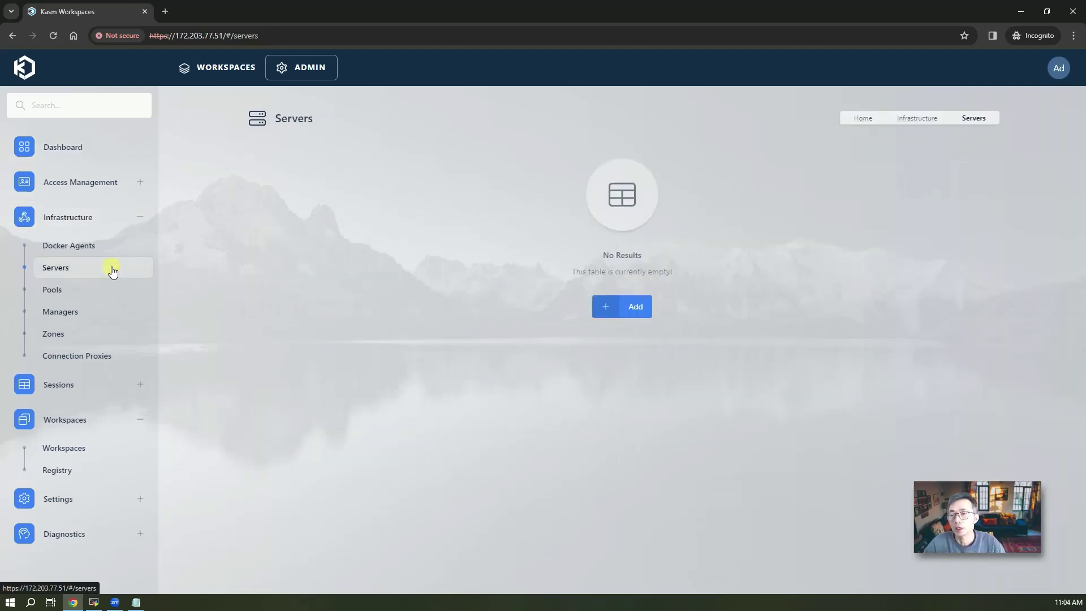
pyautogui.click(144, 603)
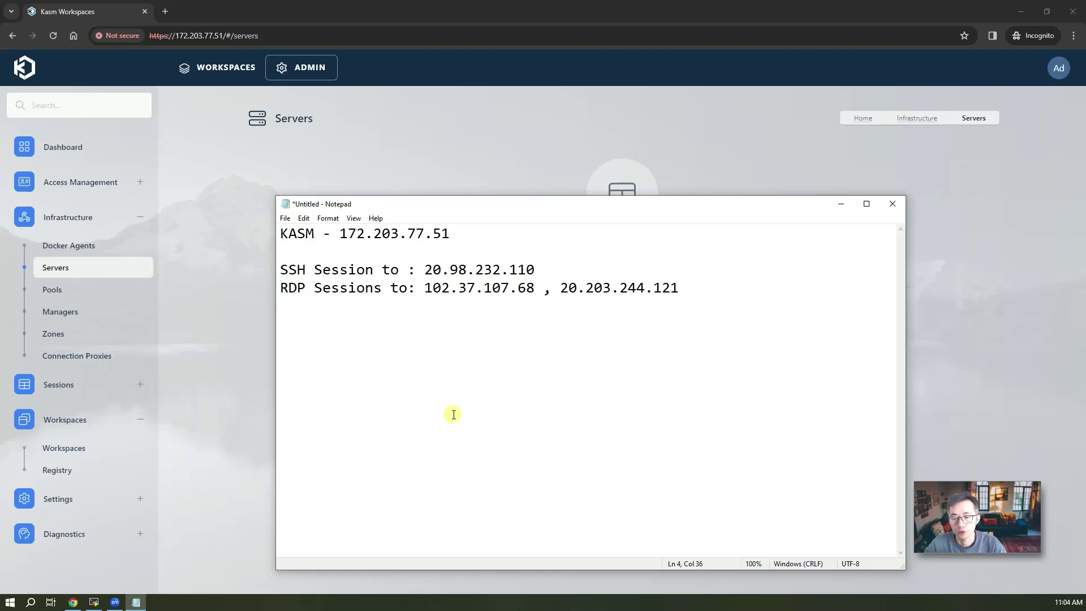
pyautogui.moveTo(473, 235); pyautogui.dragTo(340, 228)
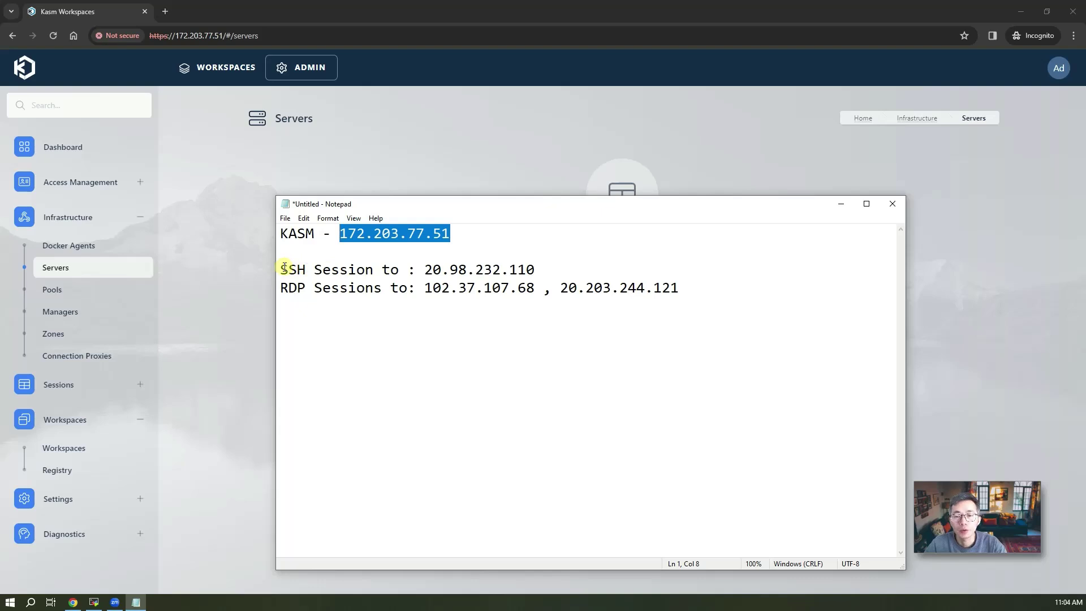
pyautogui.moveTo(281, 269); pyautogui.dragTo(424, 268)
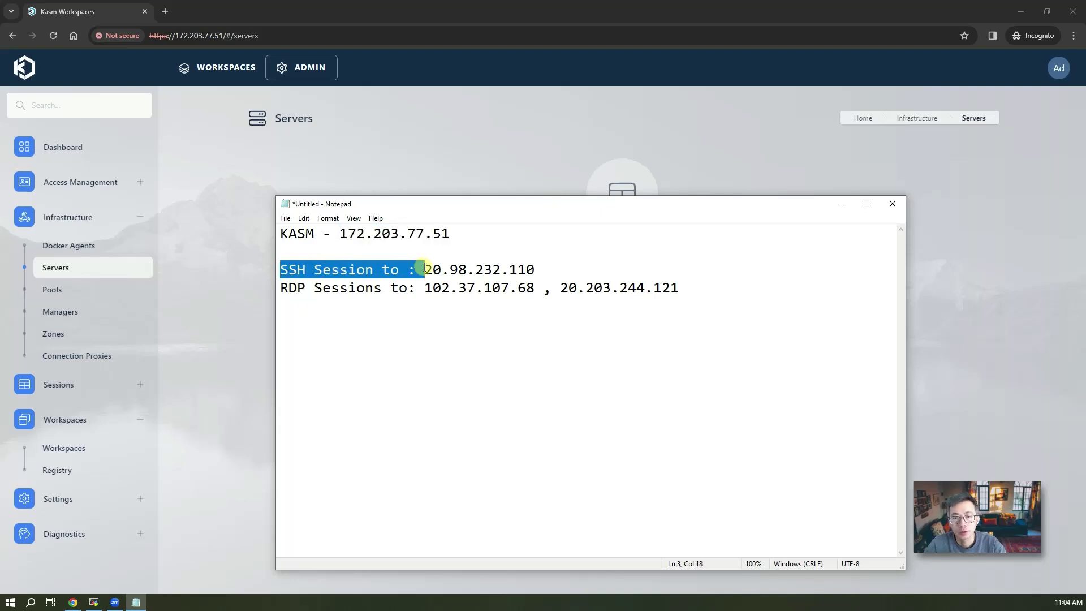
pyautogui.moveTo(288, 288); pyautogui.dragTo(424, 288)
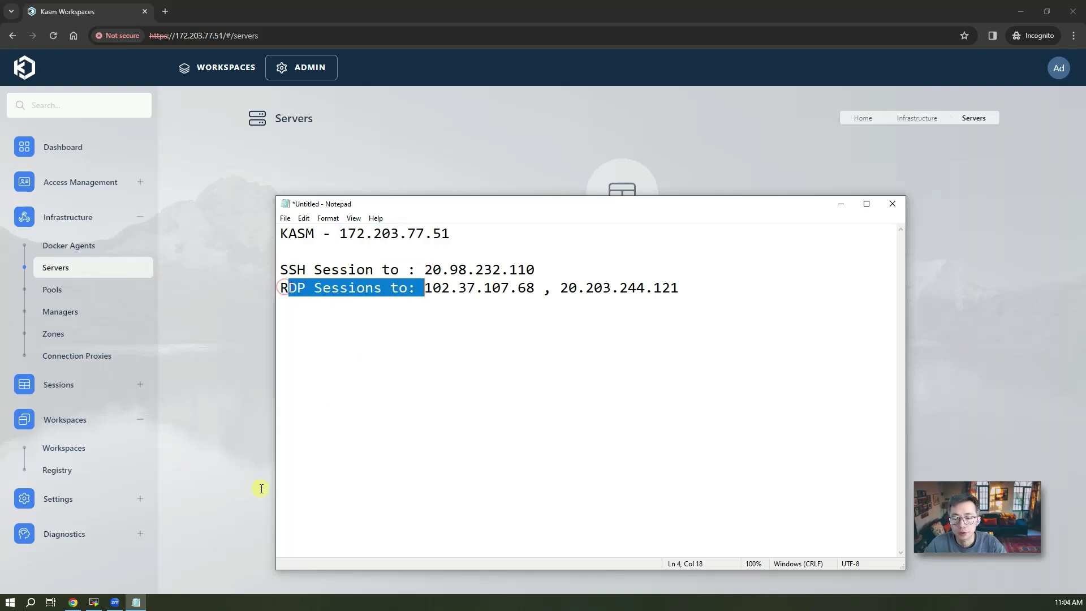
pyautogui.moveTo(703, 292); pyautogui.dragTo(417, 286)
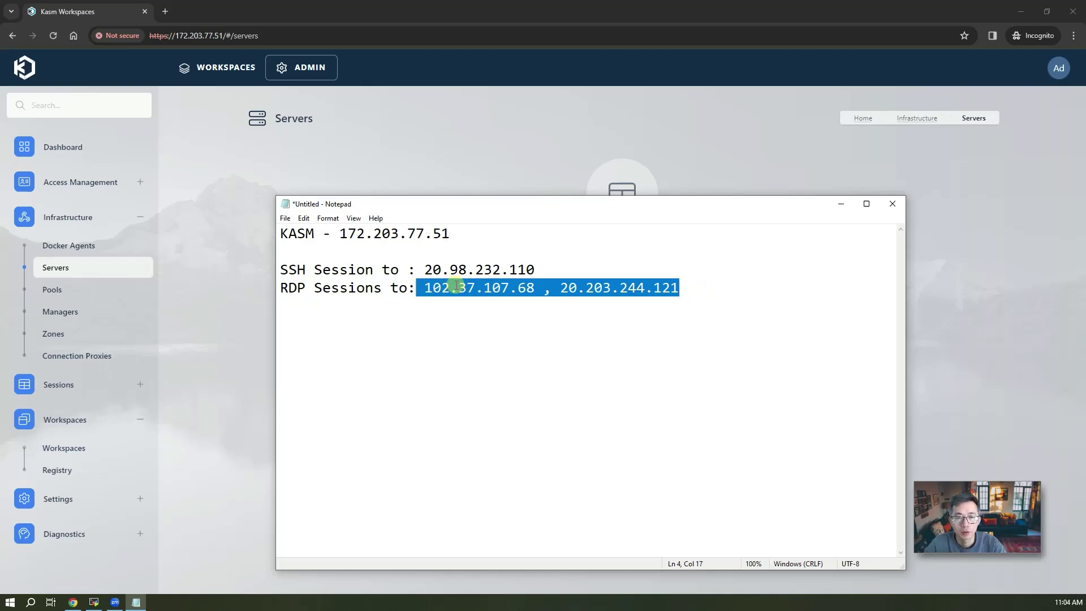
pyautogui.click(551, 268)
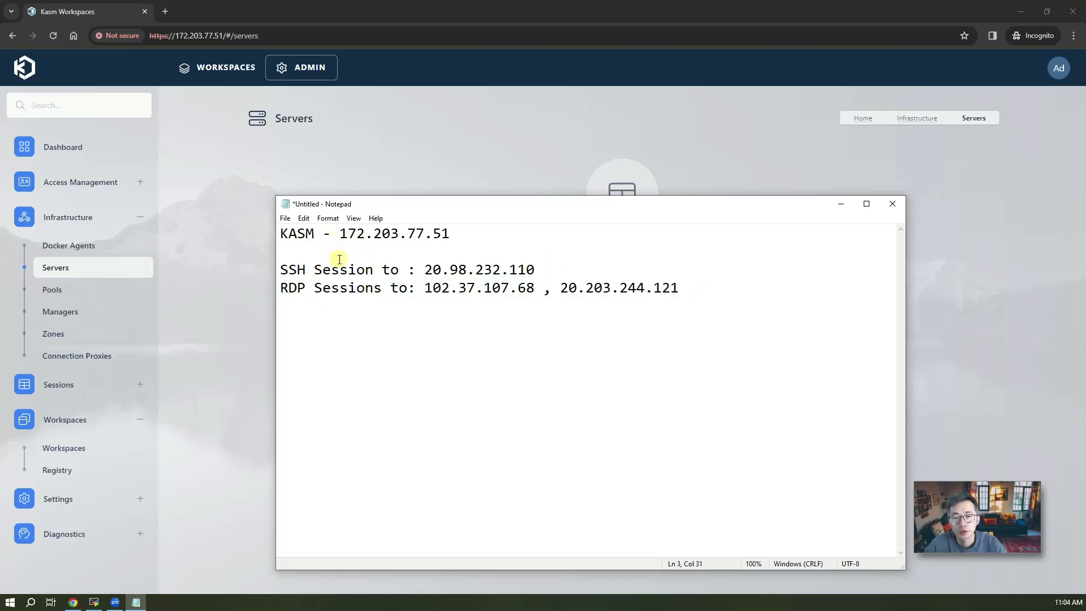
pyautogui.moveTo(693, 292); pyautogui.dragTo(310, 277)
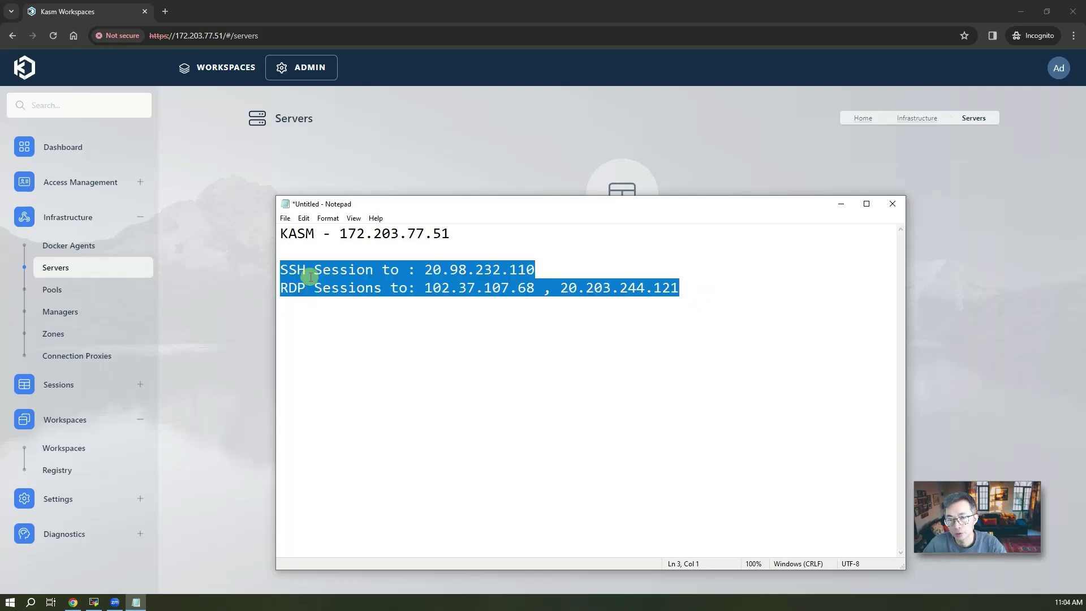
# - Check the Ubuntu, W2022 and w2016 sessions in MobaXterm and select the Ubuntu public IP
pyautogui.click(94, 601)
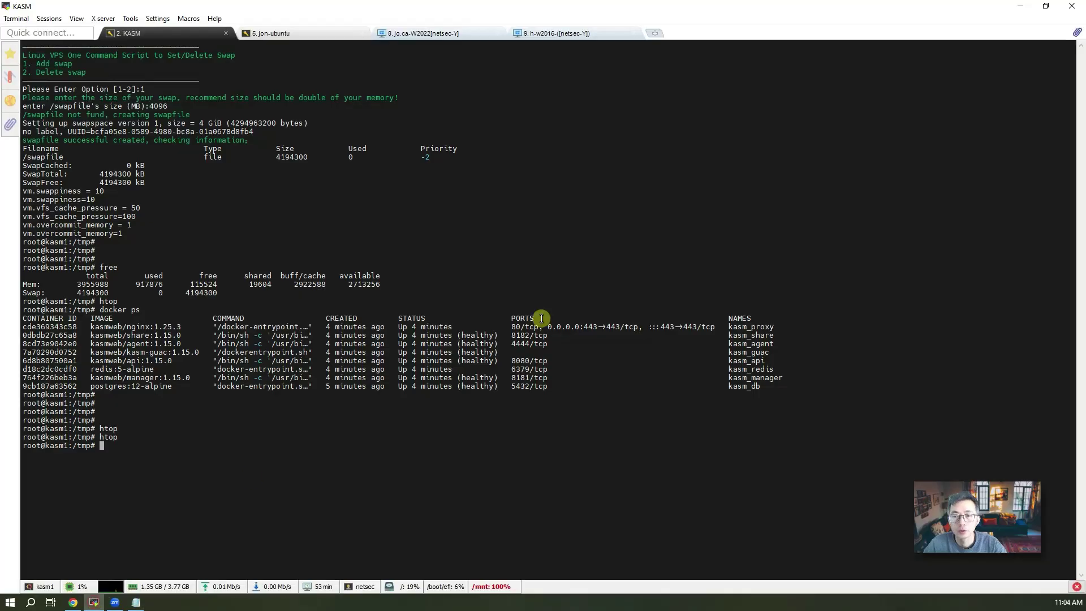
pyautogui.click(314, 33)
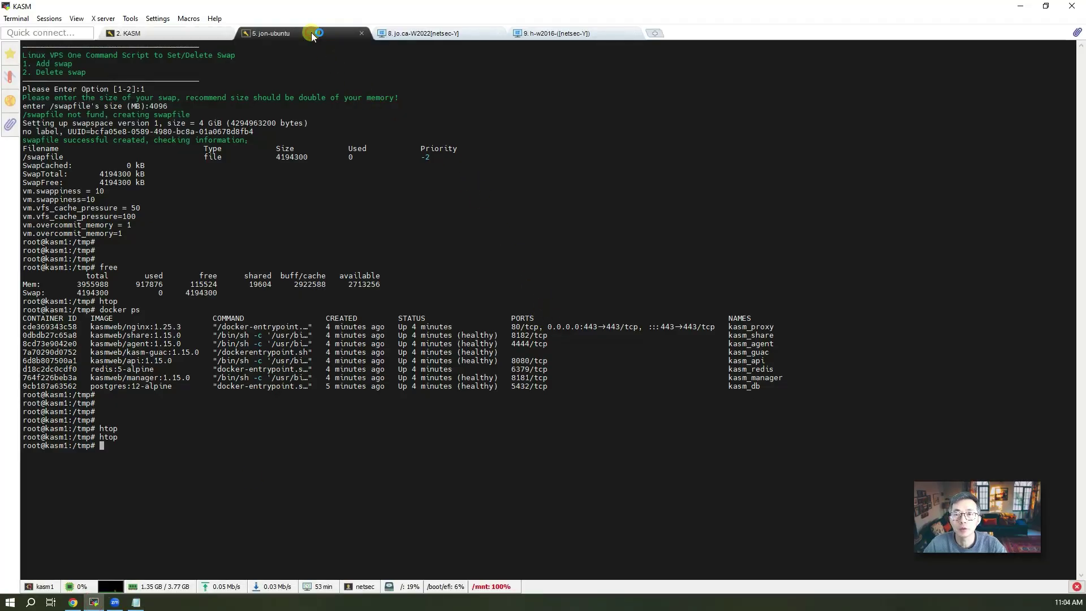
pyautogui.click(412, 32)
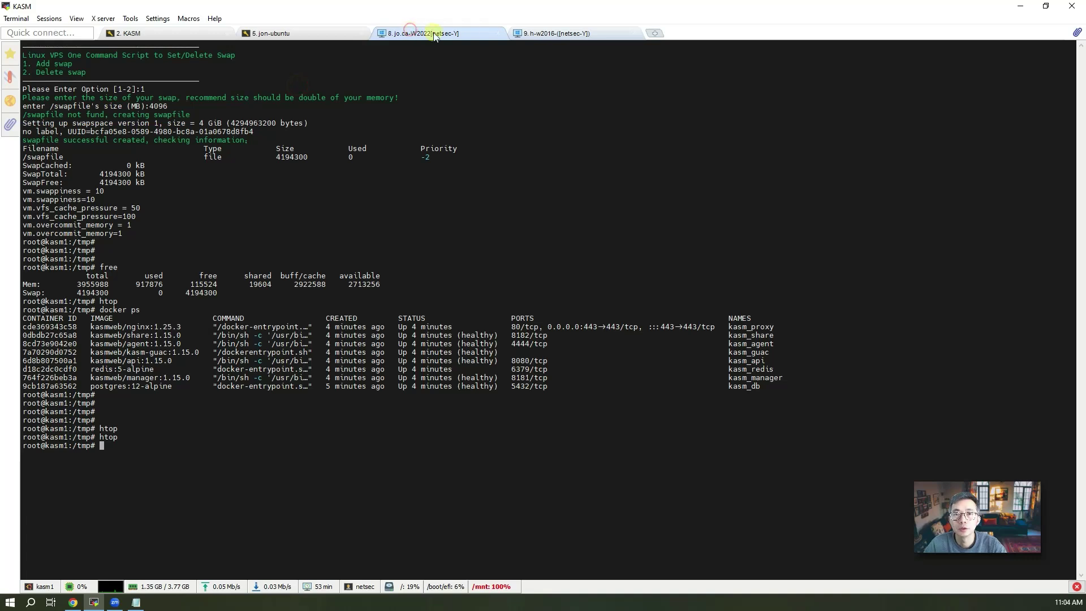
pyautogui.click(545, 33)
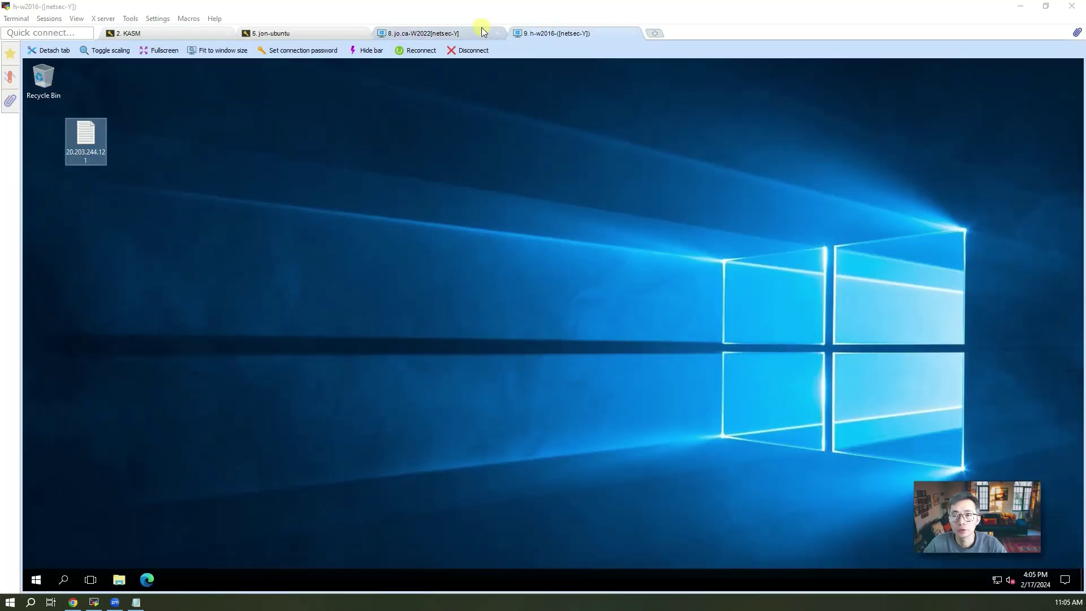
pyautogui.click(436, 34)
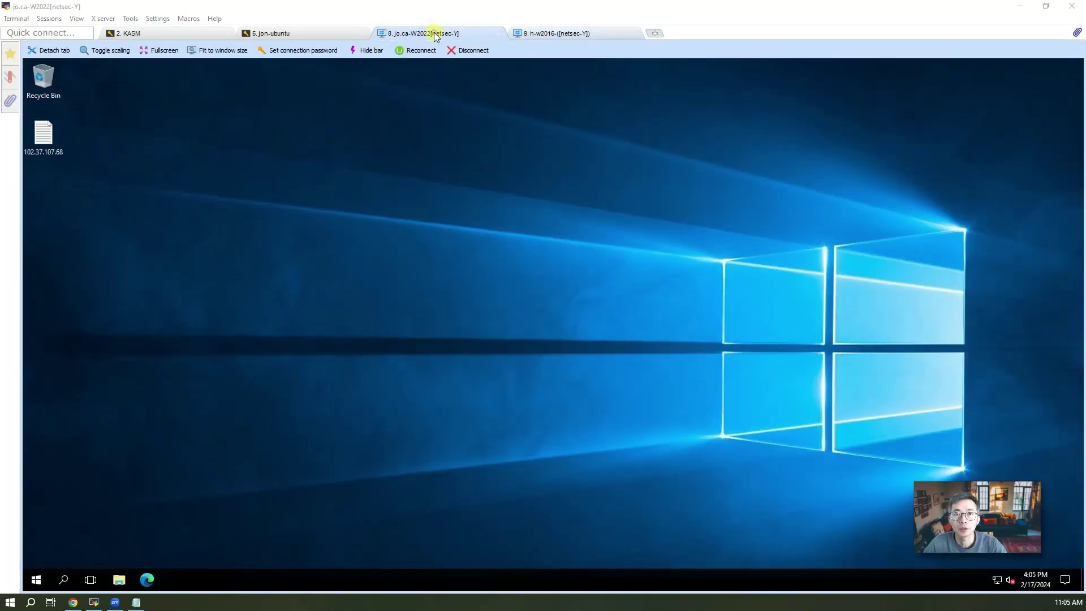
pyautogui.click(304, 35)
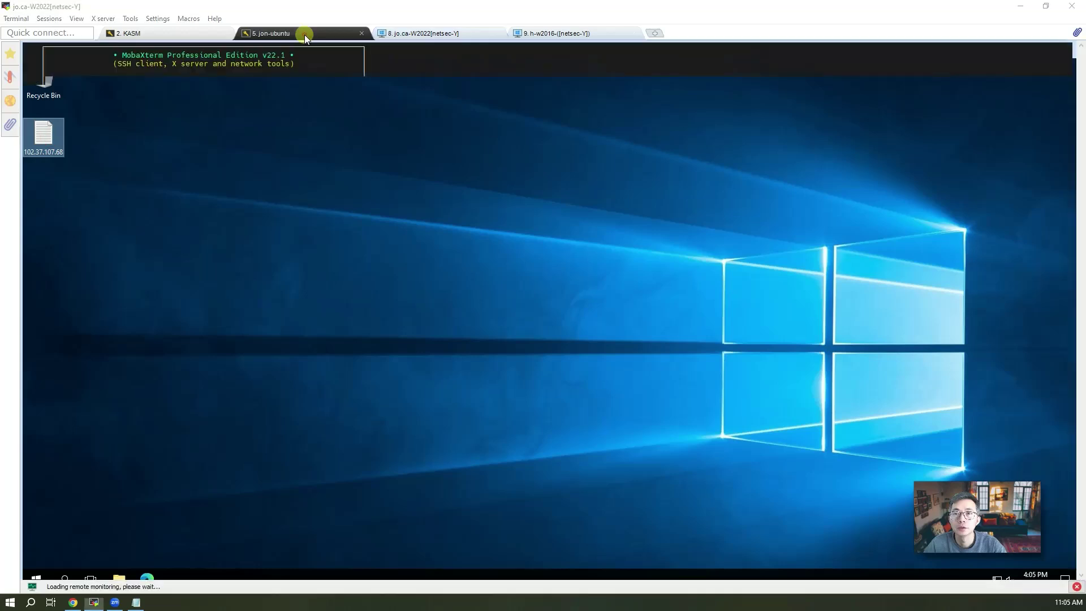
pyautogui.moveTo(25, 454); pyautogui.dragTo(77, 453)
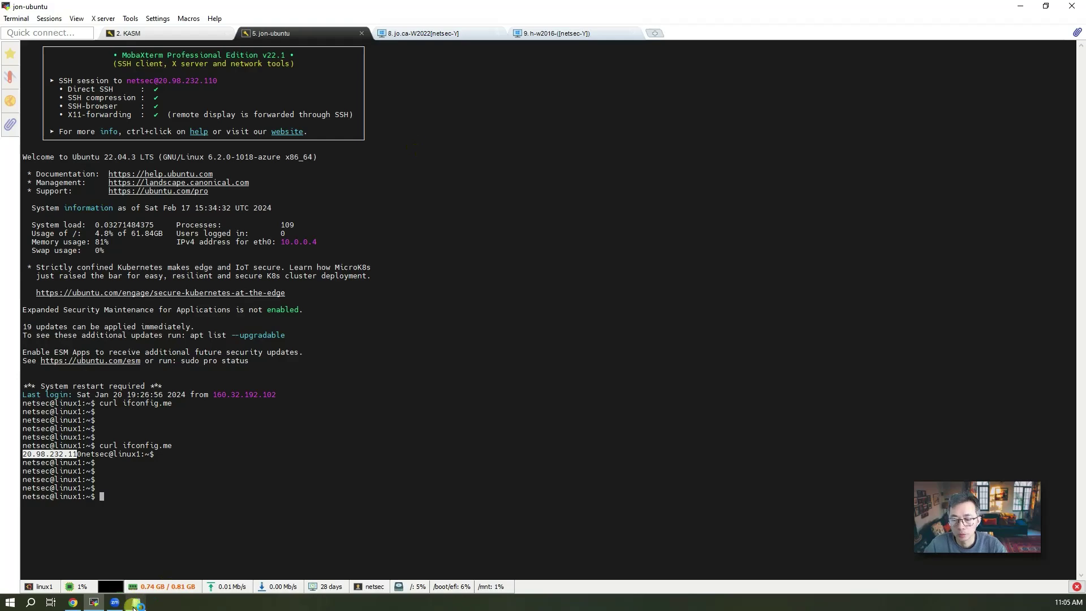
# - Start adding a new server from Kasm's Servers page, beginning with its friendly name
pyautogui.click(92, 603)
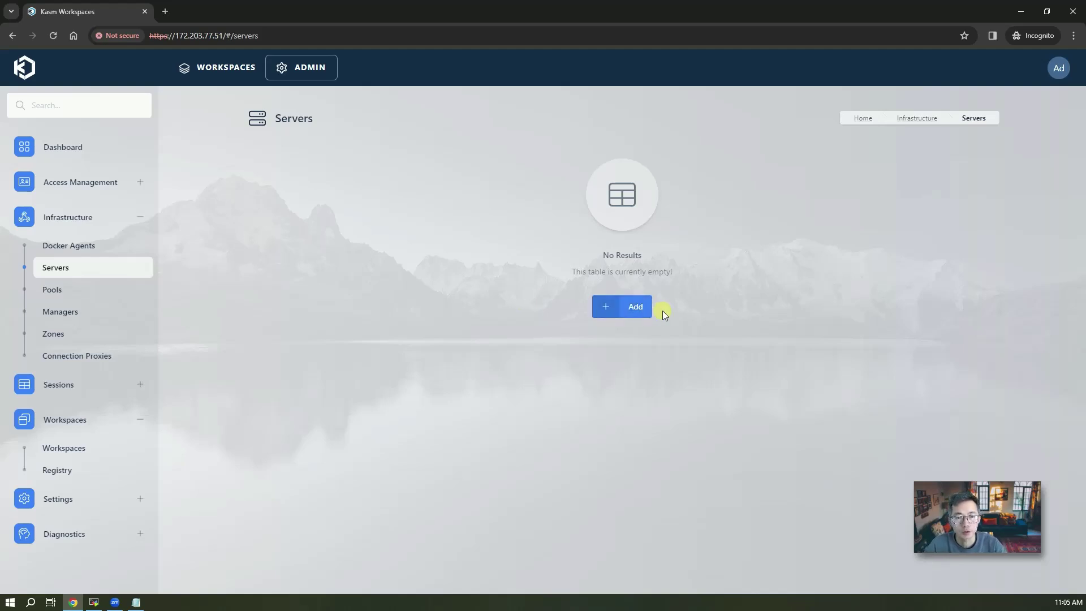
pyautogui.click(636, 306)
pyautogui.click(522, 280)
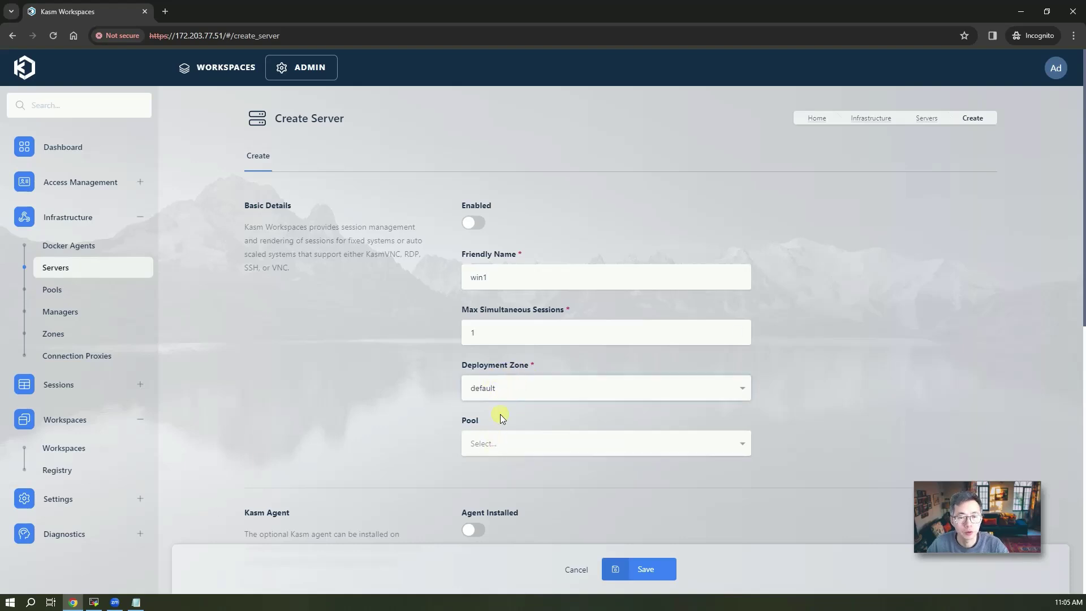
# - Set win1's address to 102.37.107.68 and its connection type to RDP
pyautogui.click(552, 441)
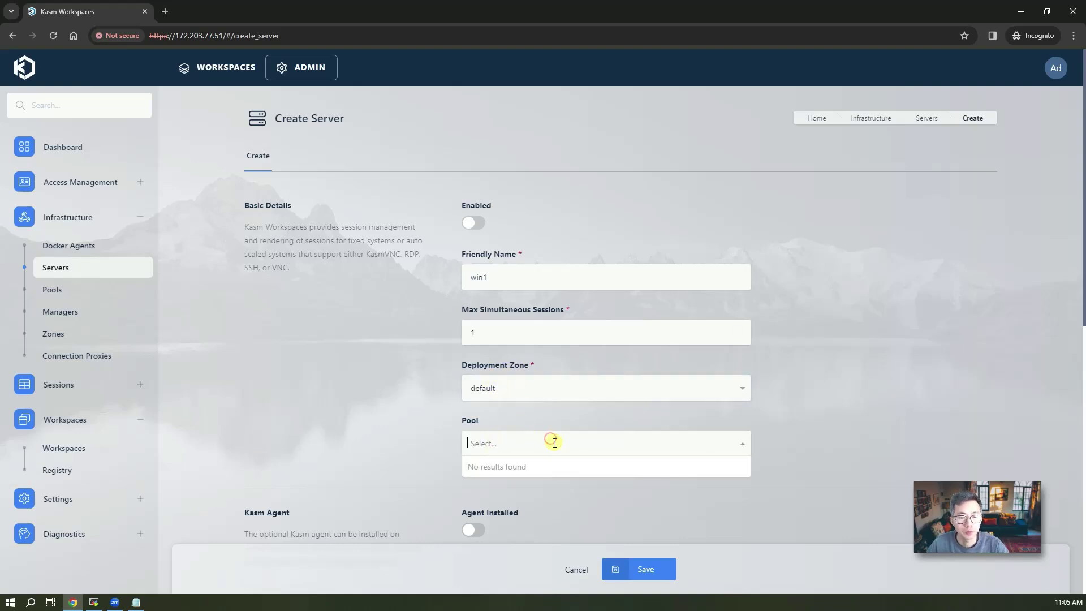
pyautogui.click(506, 333)
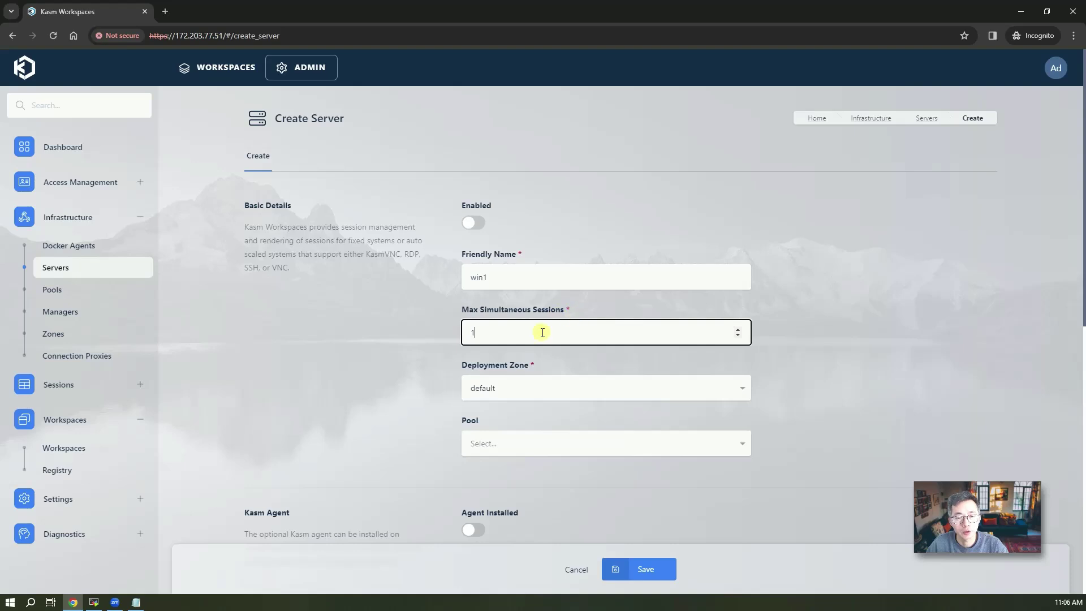
pyautogui.scroll(-3, 594, 397)
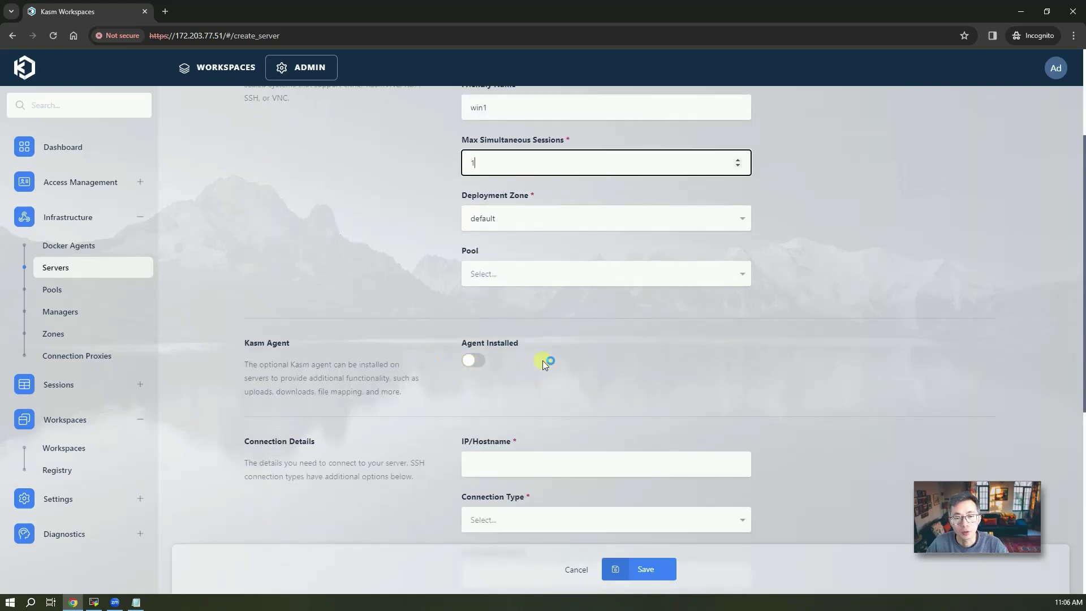
pyautogui.scroll(-2, 535, 371)
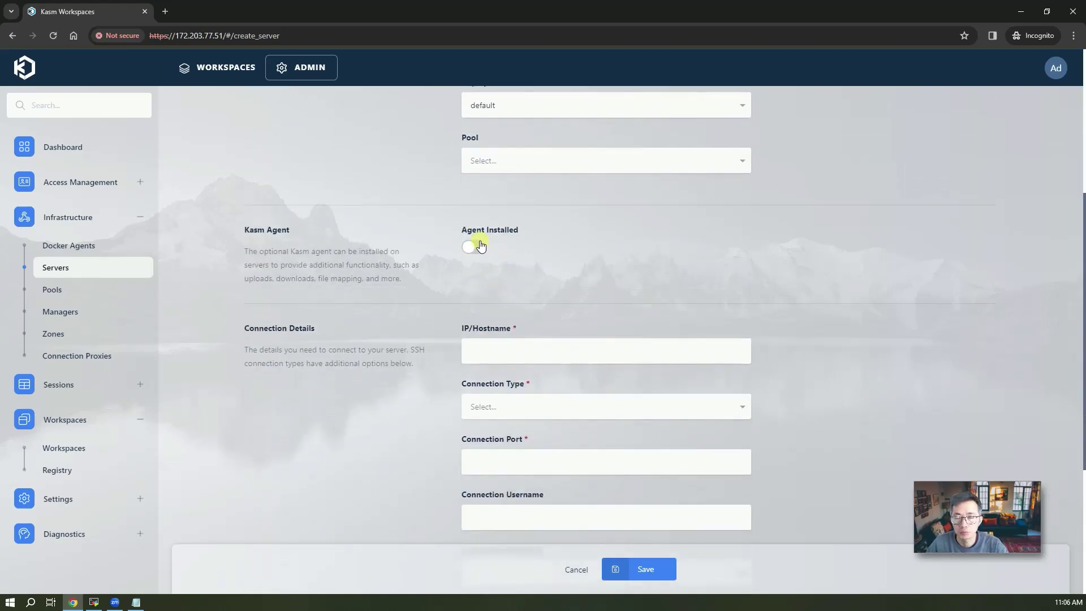
pyautogui.click(511, 348)
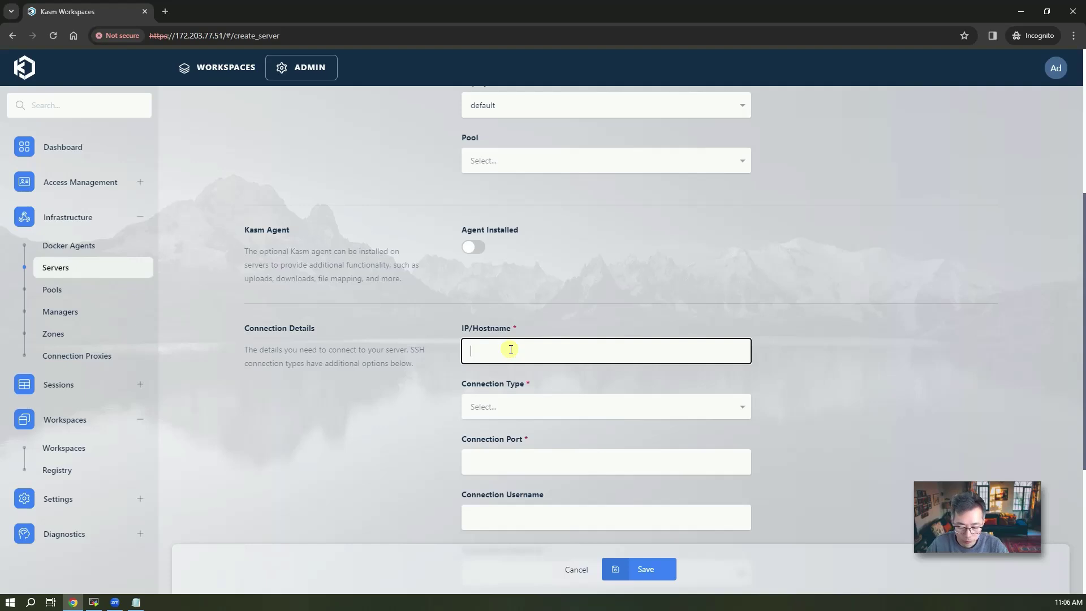
pyautogui.write('102.37.107.68')
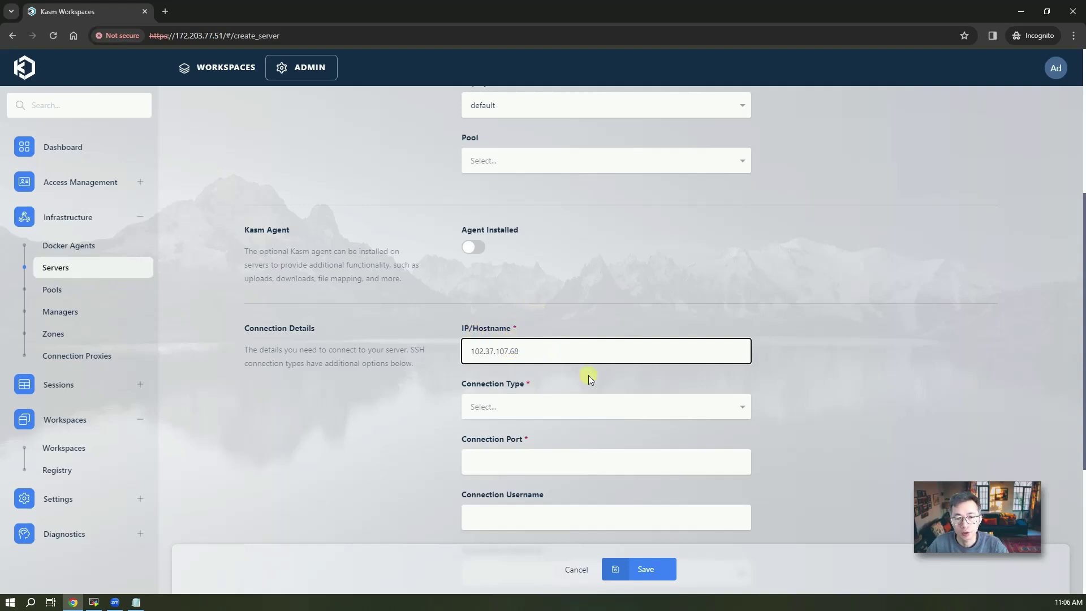
pyautogui.click(613, 406)
pyautogui.click(543, 450)
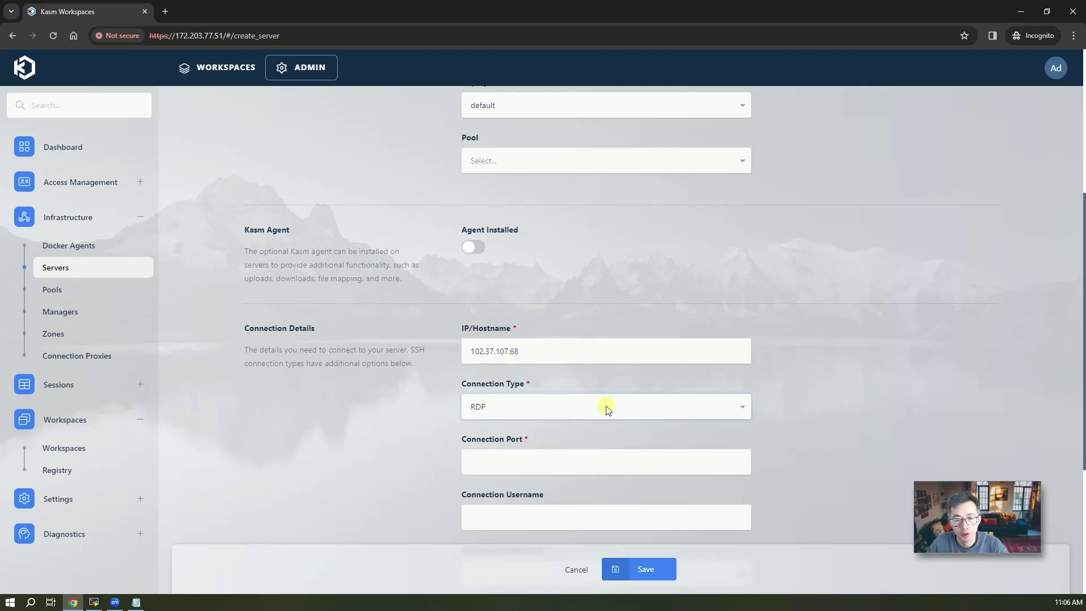
# - Enter port 3389 and the connection username and password, then save win1
pyautogui.click(597, 464)
pyautogui.write('3389')
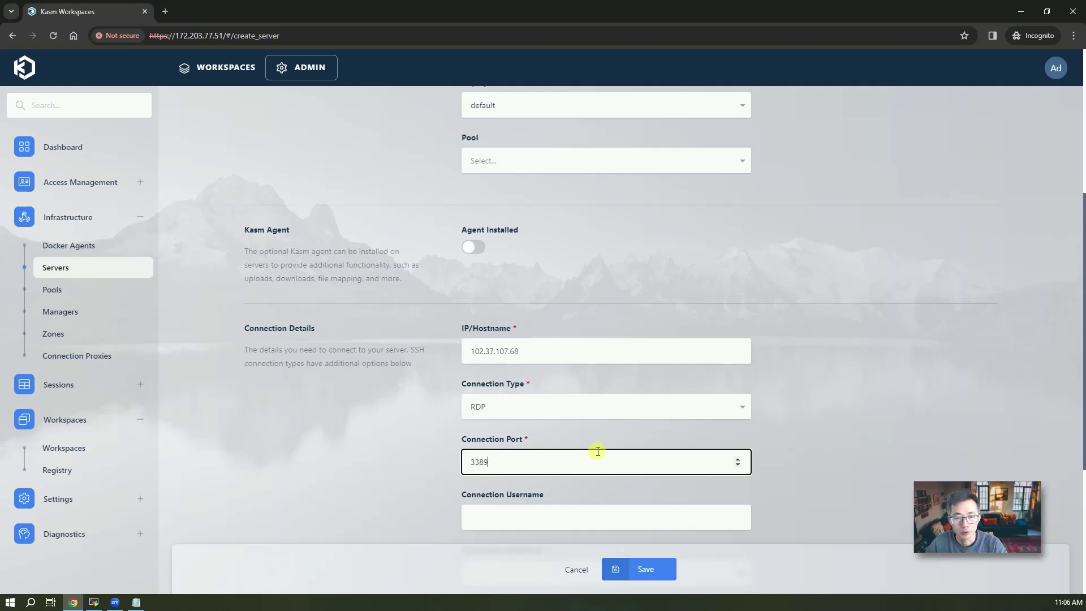
pyautogui.scroll(-4, 584, 456)
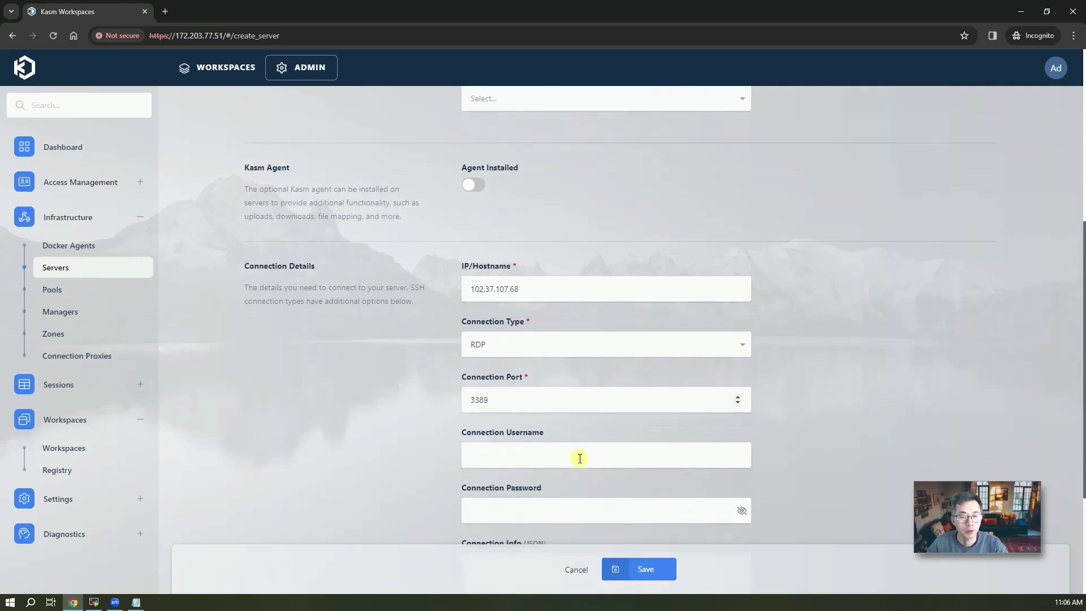
pyautogui.click(508, 289)
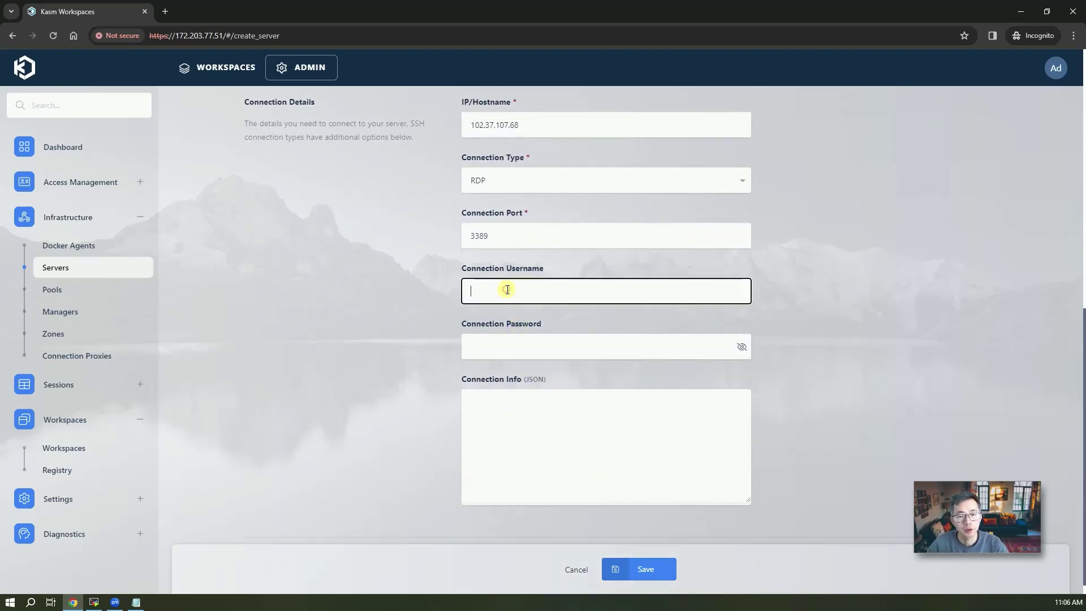
pyautogui.write('netse')
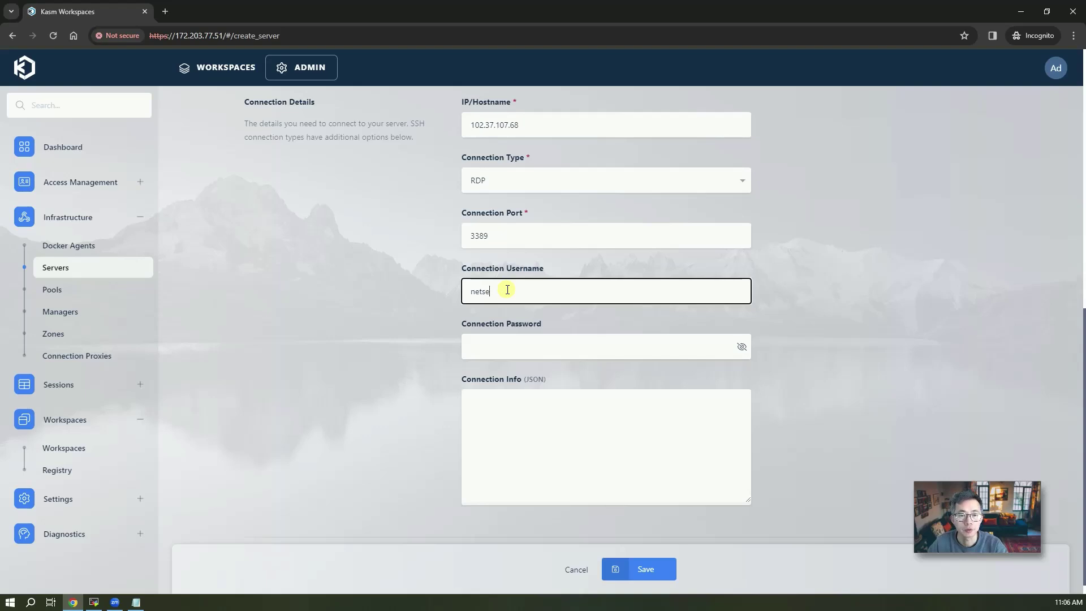
pyautogui.write('c')
pyautogui.press('Tab')
pyautogui.hotkey('ctrl', 'v')
pyautogui.press('Tab')
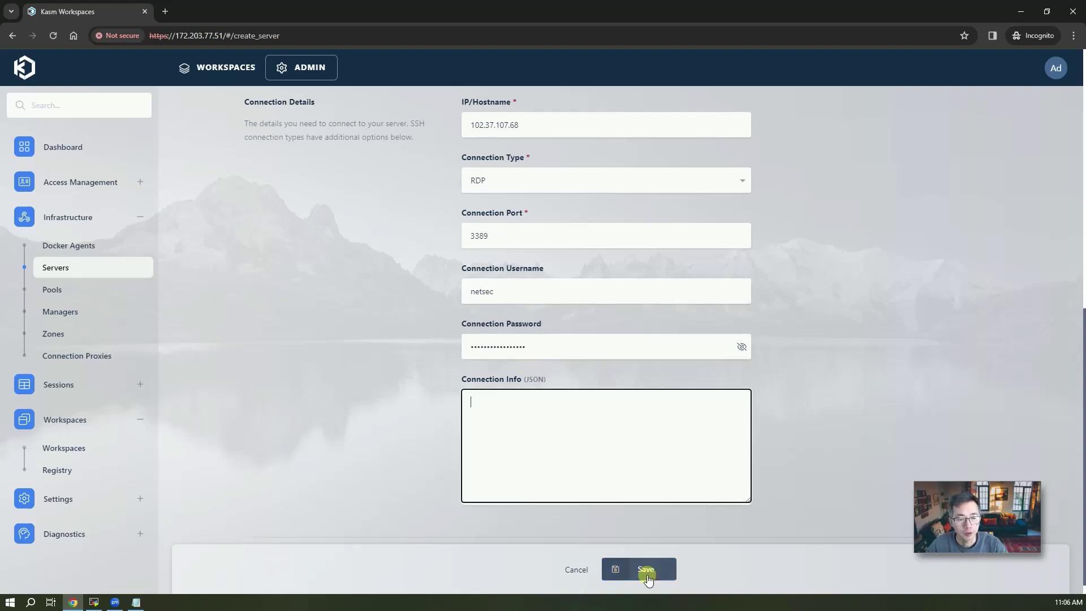
pyautogui.click(645, 569)
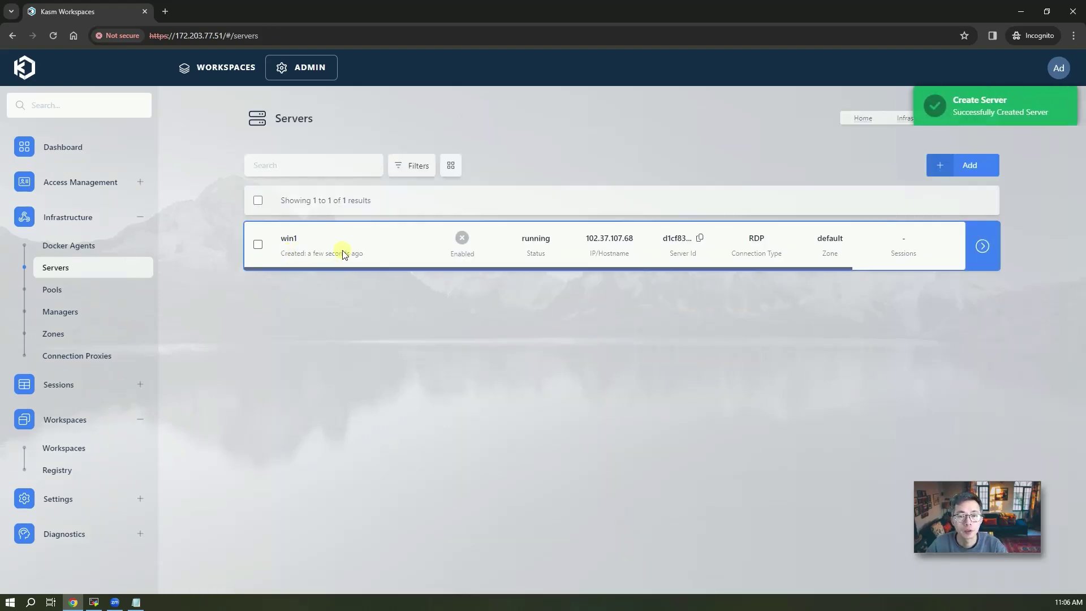
# - Start a new server win2 in the default deployment zone at address 20.203.244.121
pyautogui.click(970, 165)
pyautogui.click(527, 272)
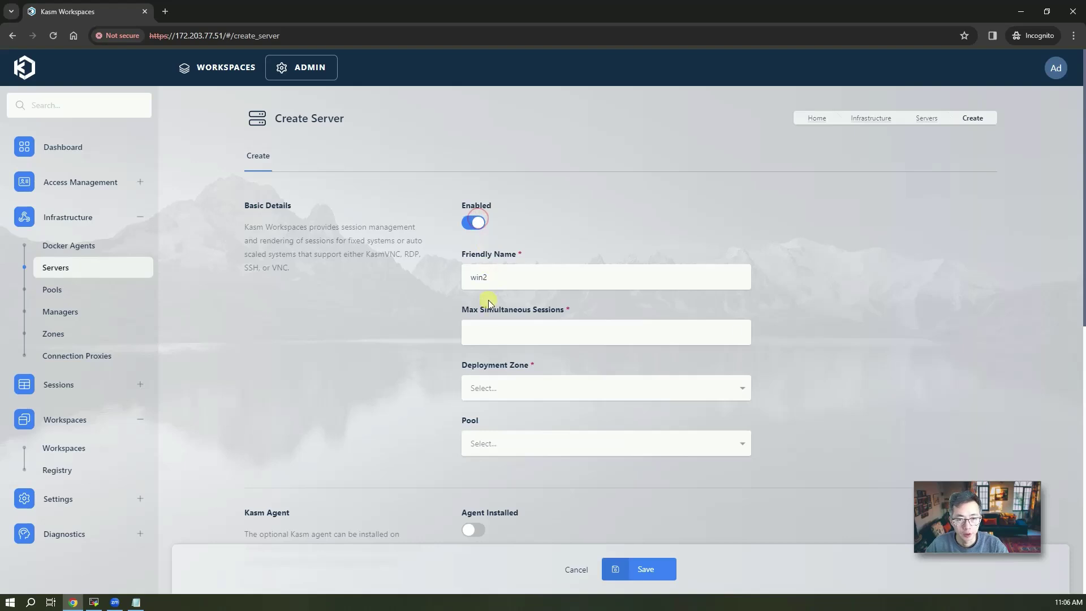
pyautogui.click(493, 333)
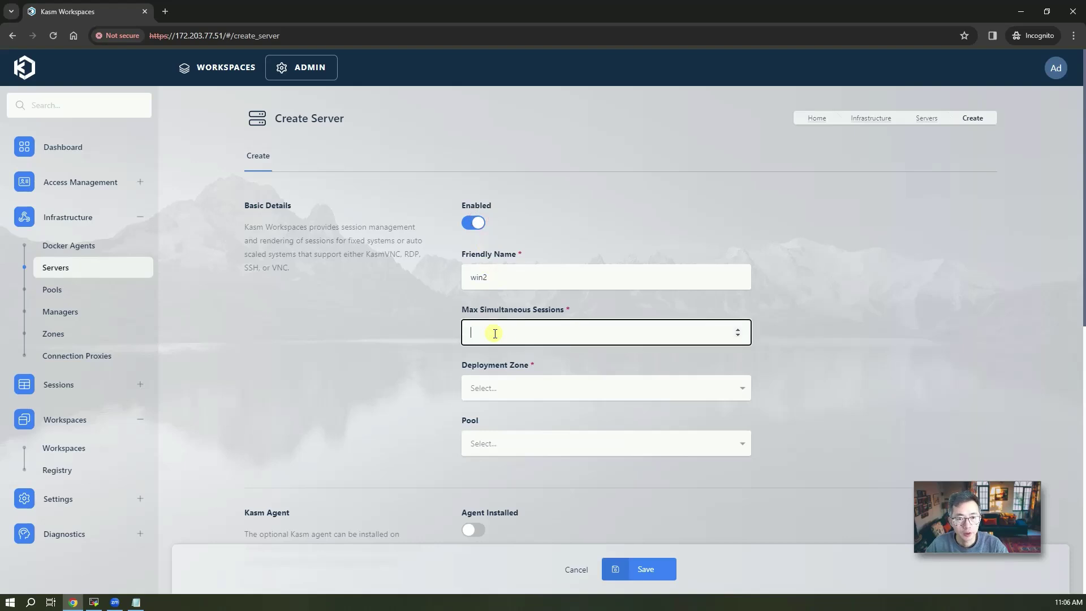
pyautogui.click(523, 386)
pyautogui.click(519, 406)
pyautogui.scroll(-3, 525, 441)
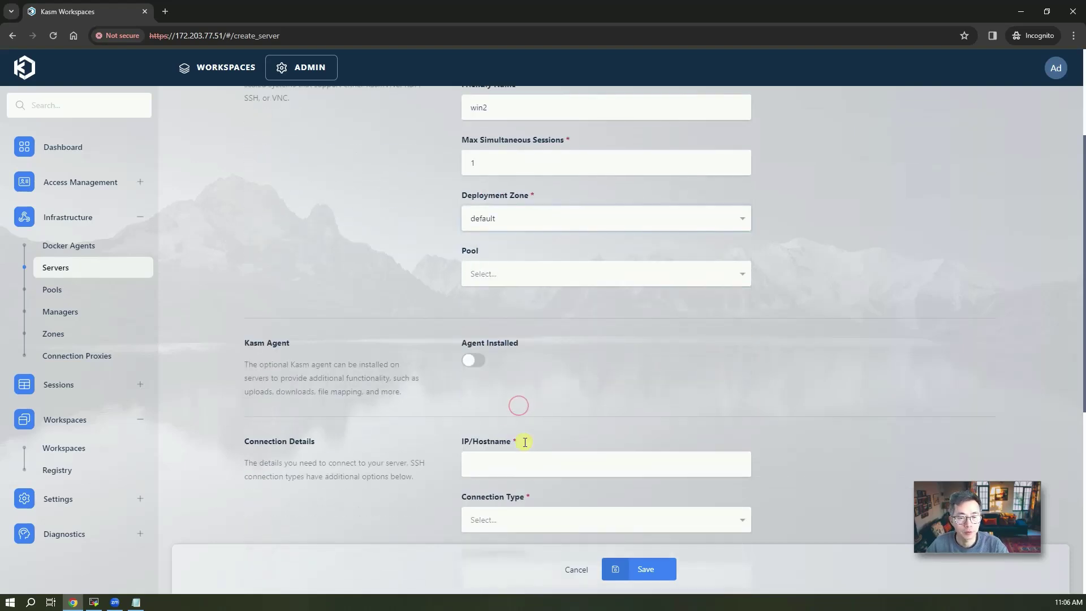
pyautogui.click(500, 463)
pyautogui.write('20.203.244.121')
pyautogui.scroll(-3, 565, 452)
# - Set win2's connection type to RDP, enter its connection username and password, and save it
pyautogui.click(586, 349)
pyautogui.click(563, 395)
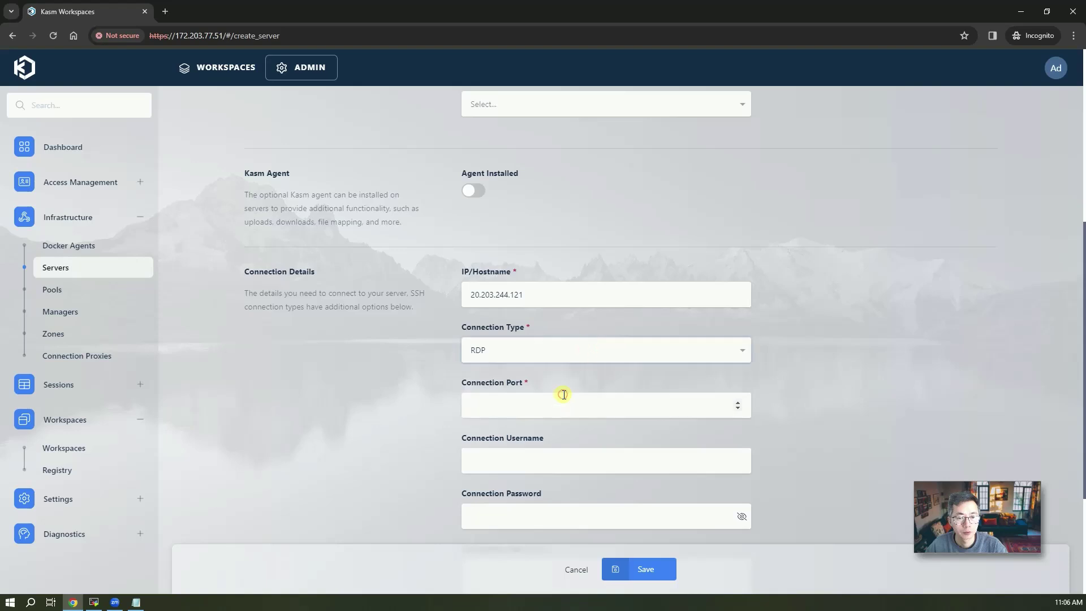
pyautogui.click(562, 457)
pyautogui.write('netsec')
pyautogui.press('Tab')
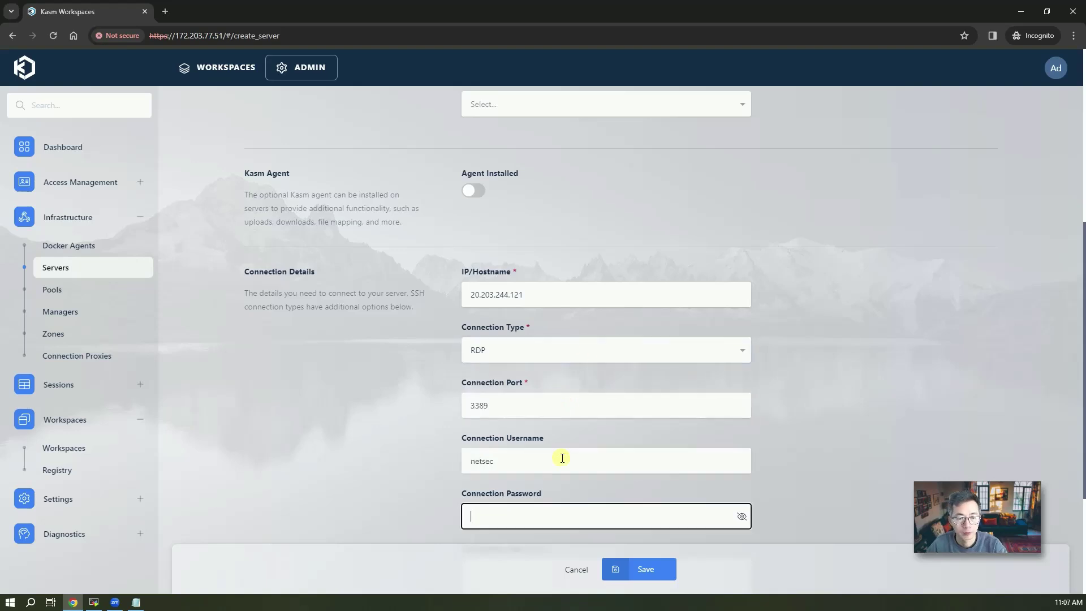
pyautogui.hotkey('ctrl', 'v')
pyautogui.click(658, 567)
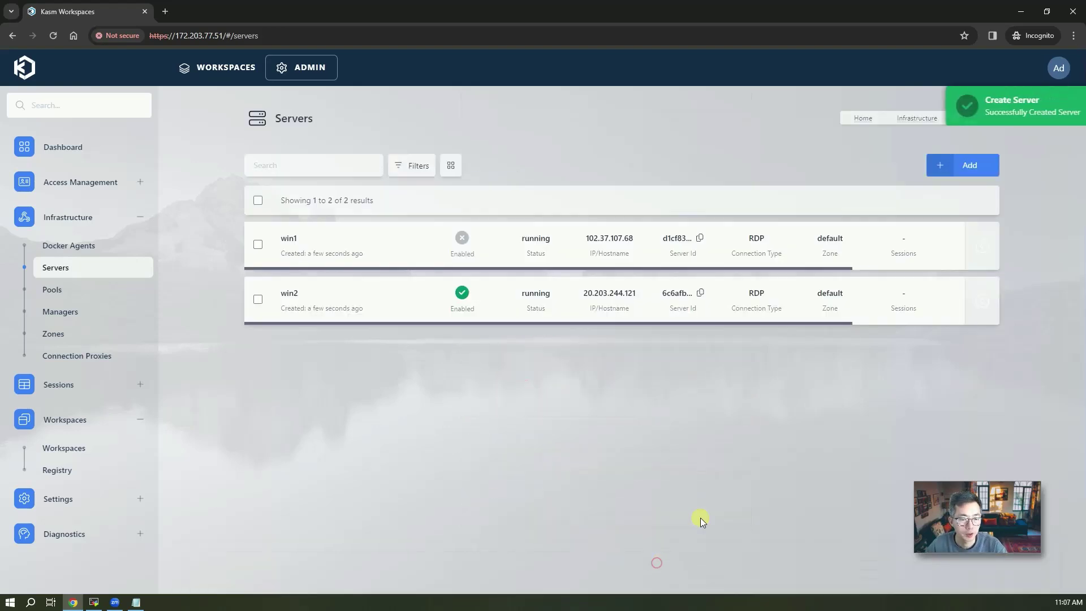
# - Edit the win1 server to turn Enabled on and save the change
pyautogui.click(299, 243)
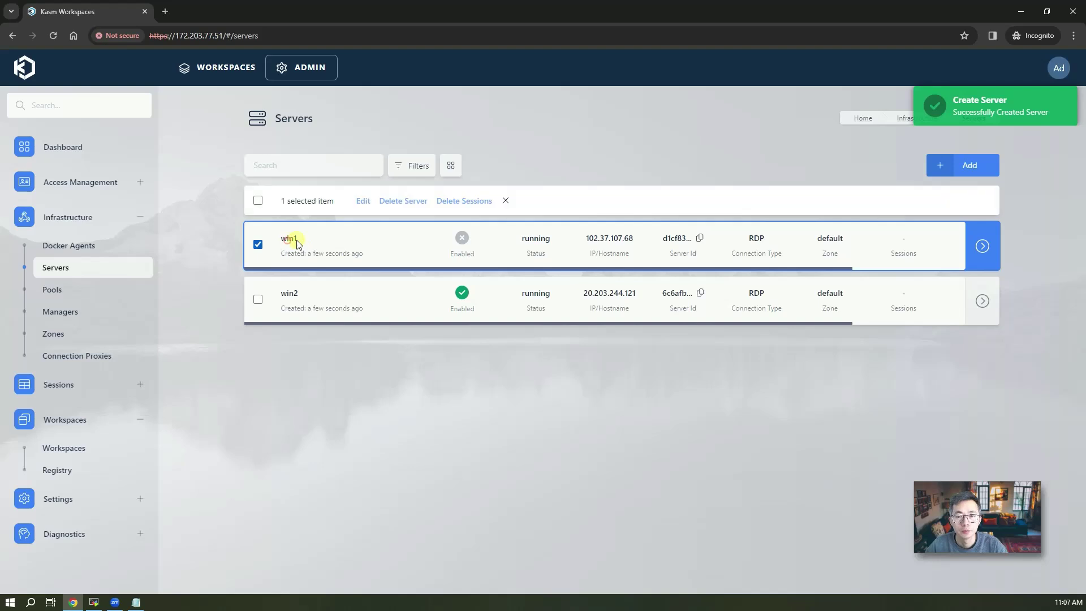
pyautogui.click(982, 246)
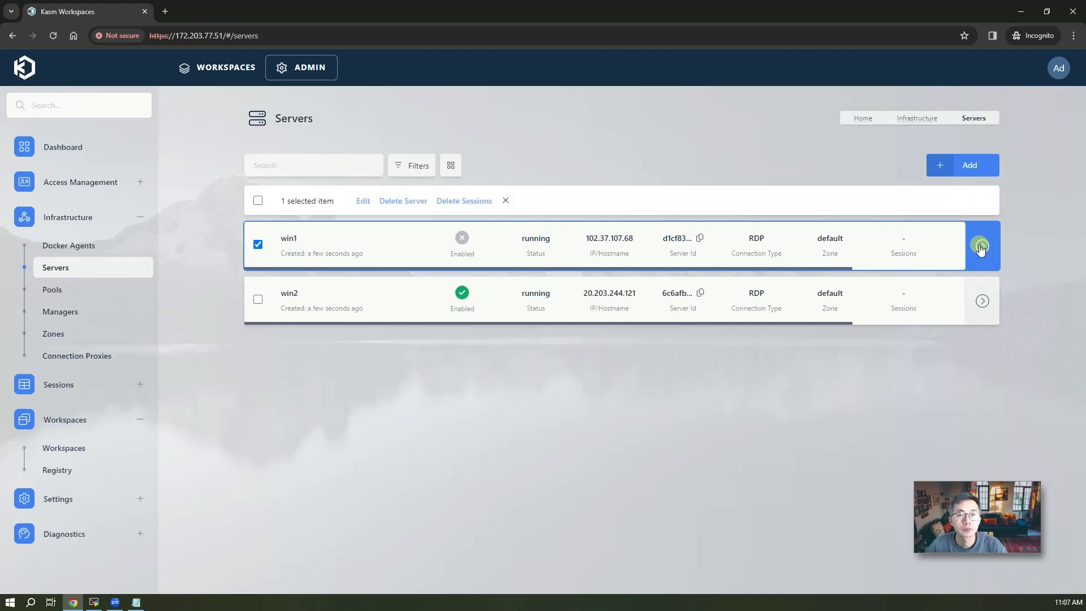
pyautogui.click(363, 201)
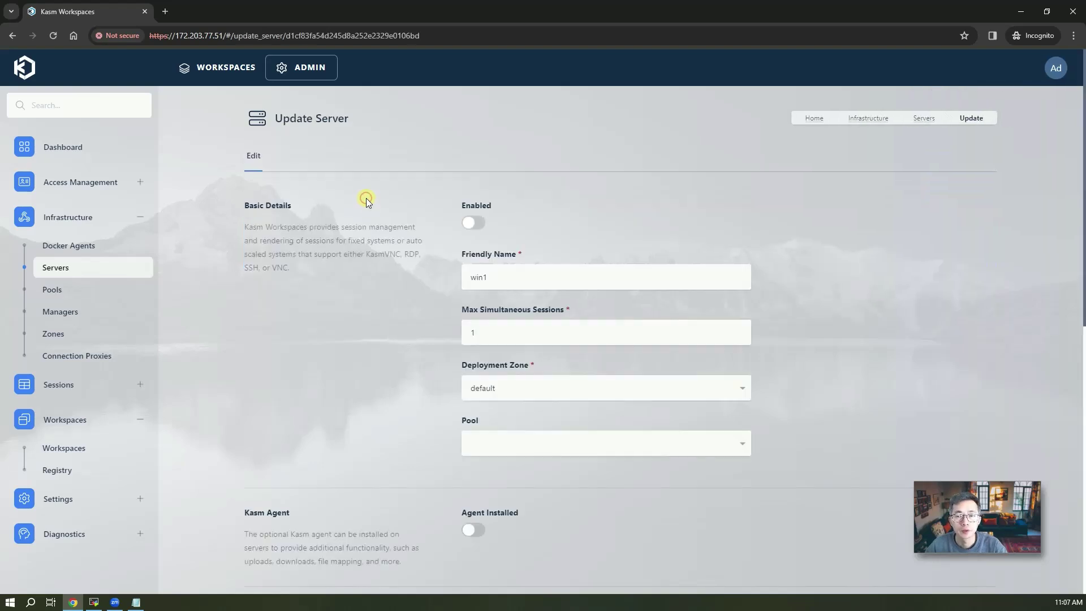
pyautogui.click(478, 224)
pyautogui.click(644, 567)
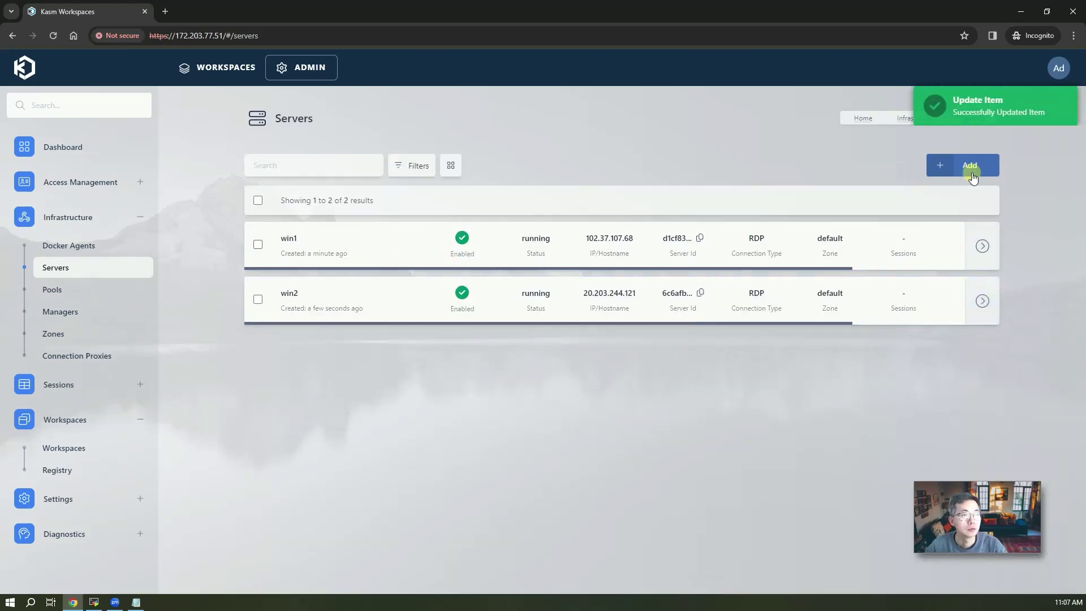
pyautogui.click(972, 172)
# - Start an enabled server ssh1 with 1 session, default zone, and address 20.98.232.110
pyautogui.click(574, 271)
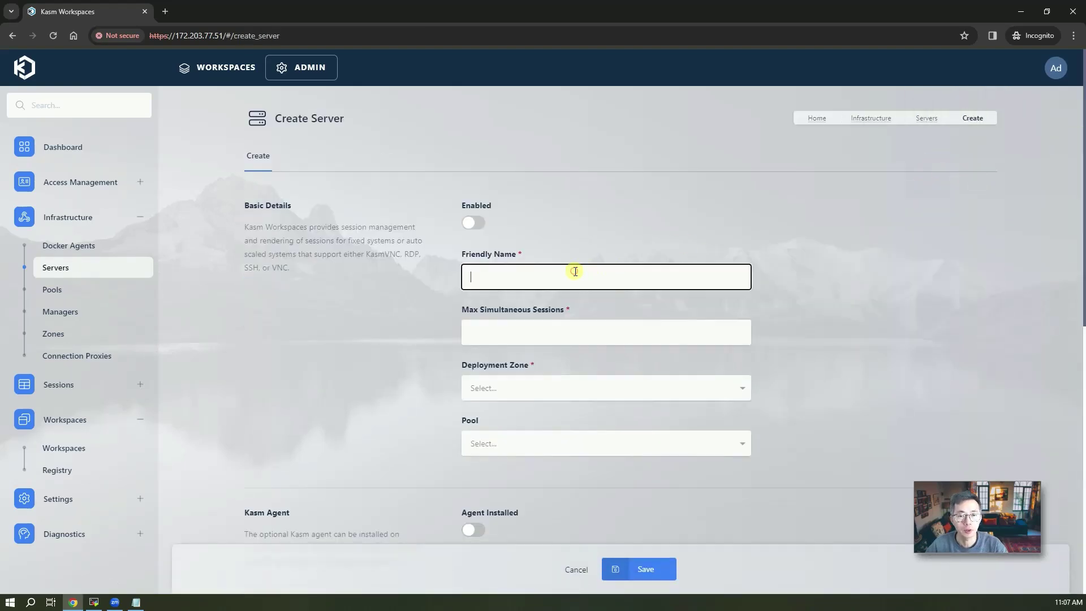
pyautogui.click(475, 222)
pyautogui.click(515, 268)
pyautogui.write('ssh1')
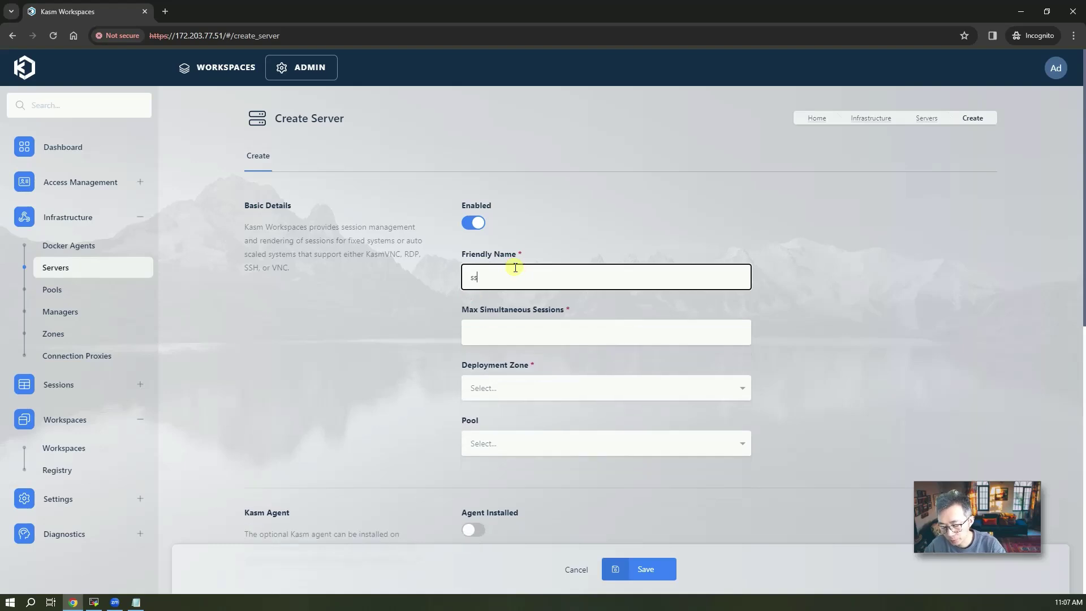
pyautogui.click(502, 332)
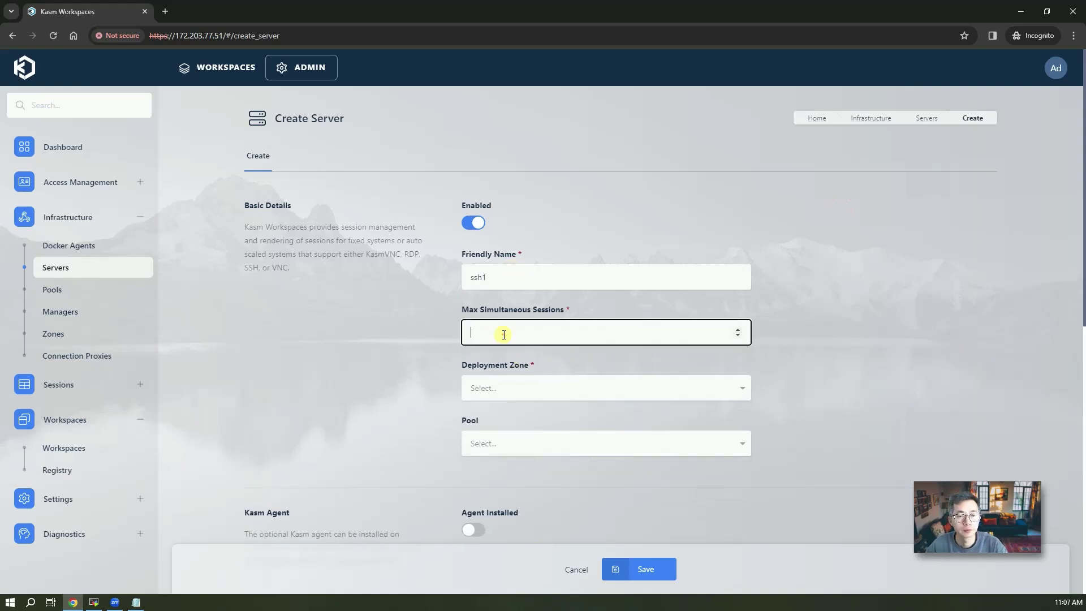
pyautogui.write('1')
pyautogui.click(538, 384)
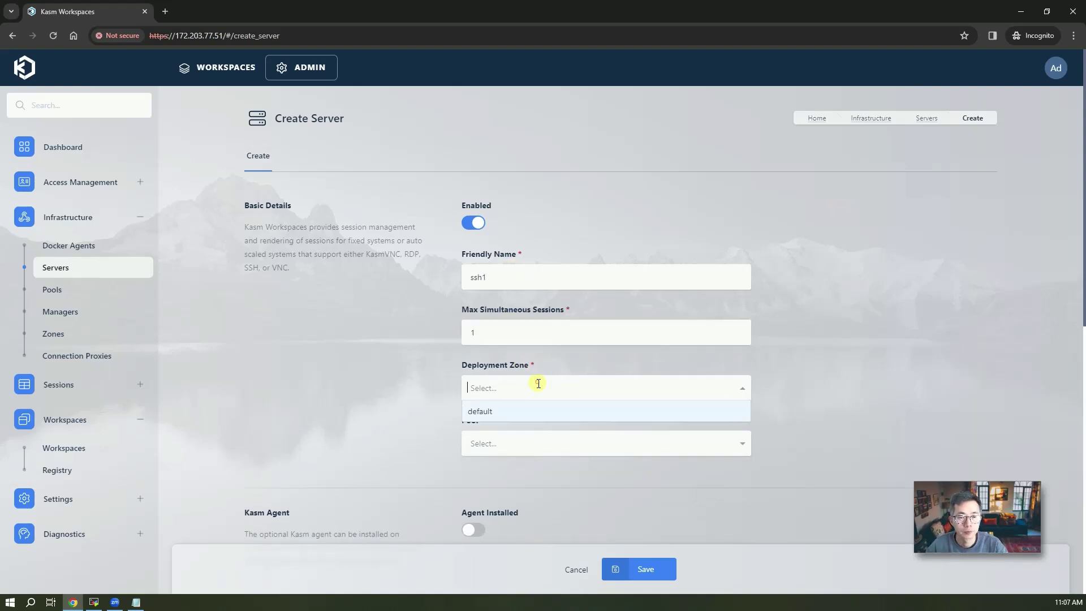
pyautogui.click(541, 411)
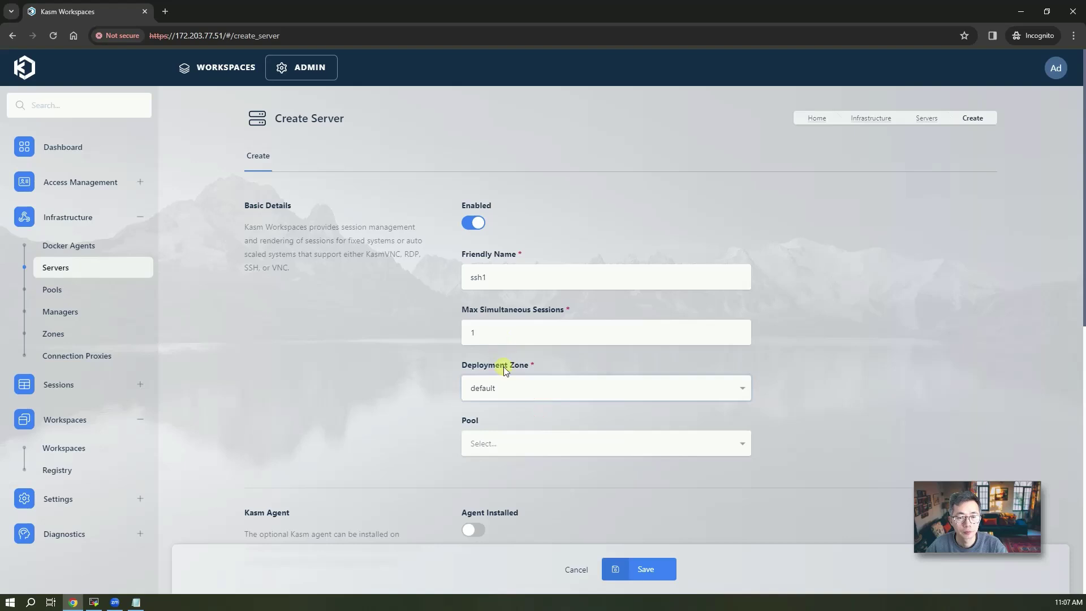
pyautogui.scroll(-3, 527, 413)
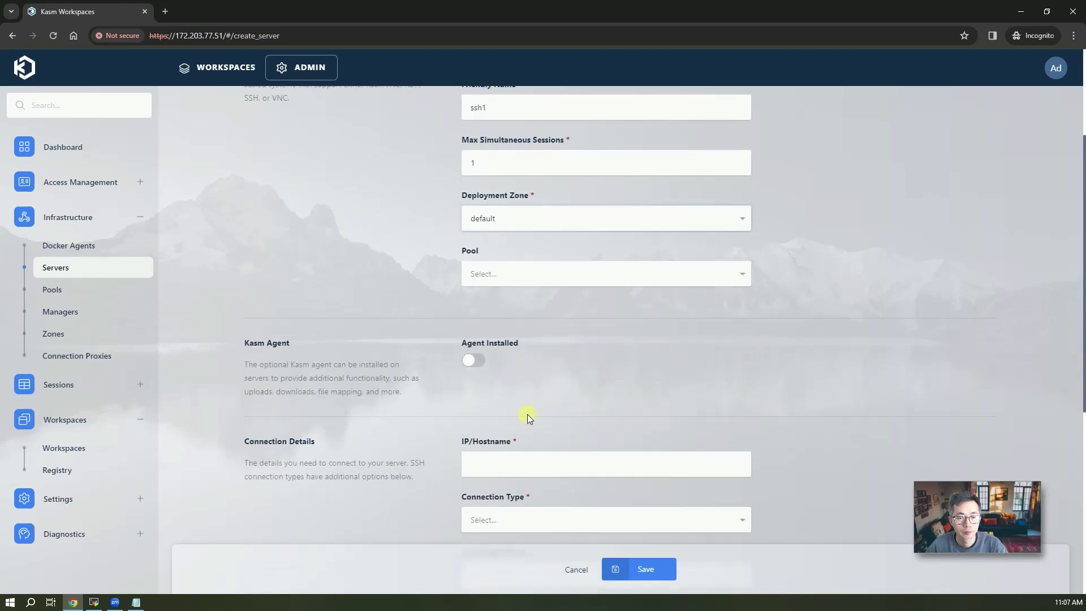
pyautogui.click(507, 461)
pyautogui.write('20.98.232.110')
# - Set ssh1's connection type to SSH on port 22, enter the username and password, and save
pyautogui.scroll(-3, 557, 475)
pyautogui.click(545, 349)
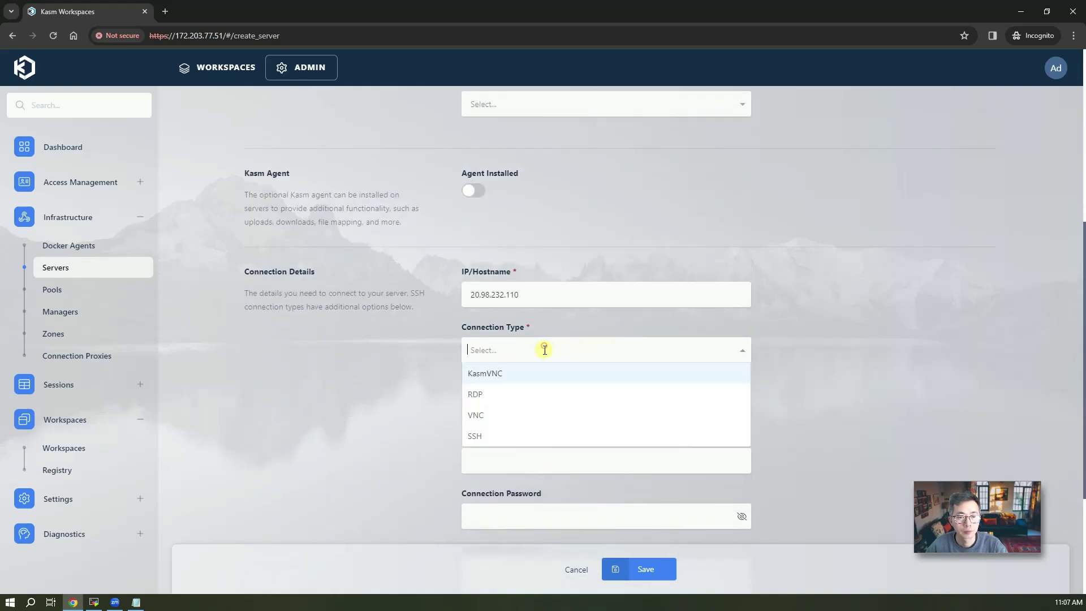
pyautogui.click(532, 436)
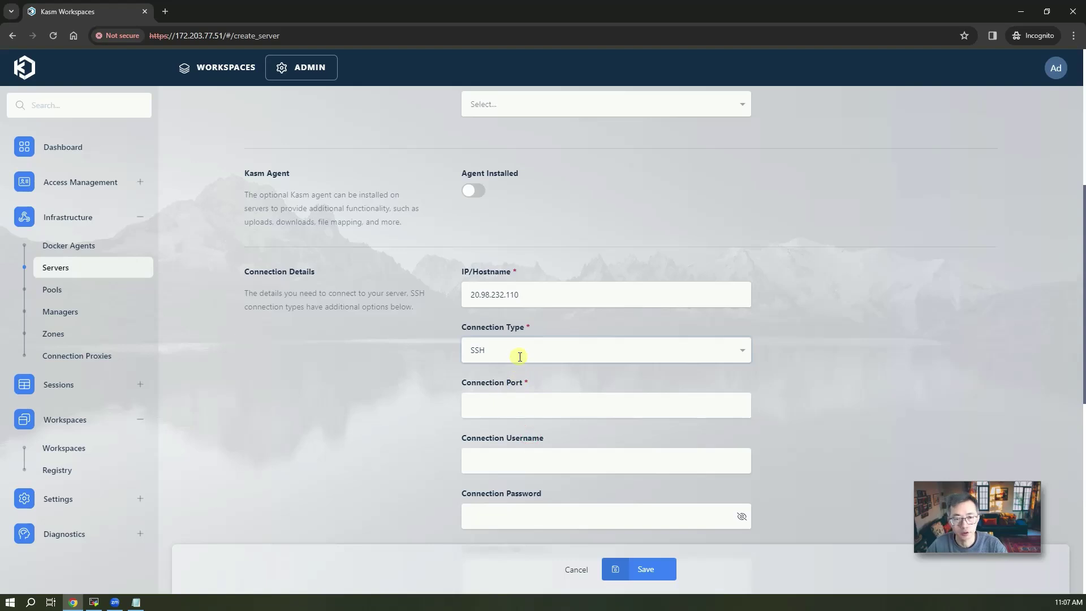
pyautogui.click(517, 402)
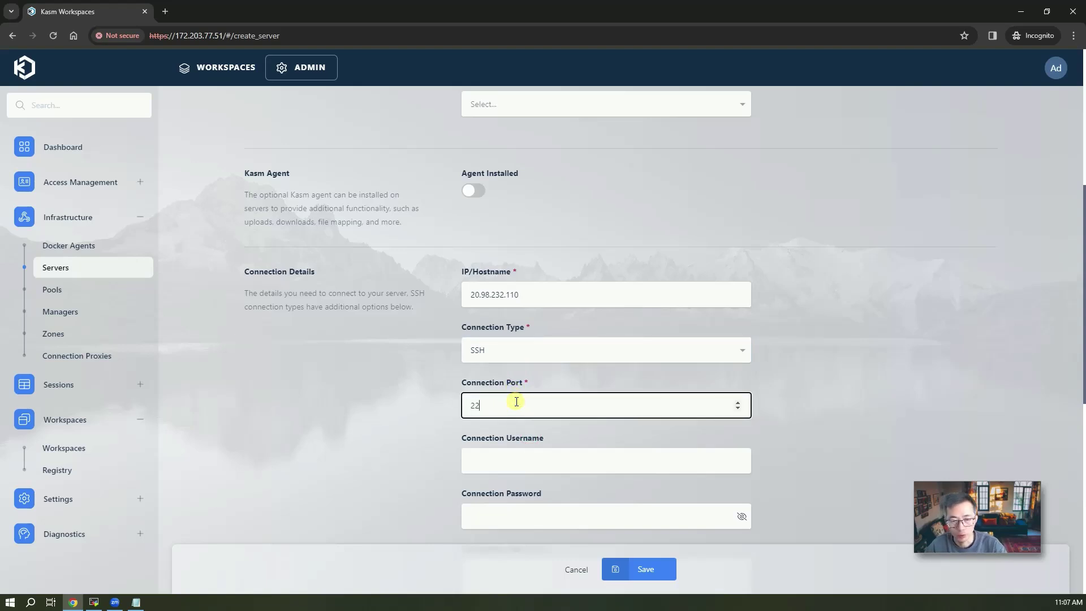
pyautogui.click(526, 461)
pyautogui.write('netsec')
pyautogui.press('Tab')
pyautogui.hotkey('ctrl', 'v')
pyautogui.scroll(-3, 571, 439)
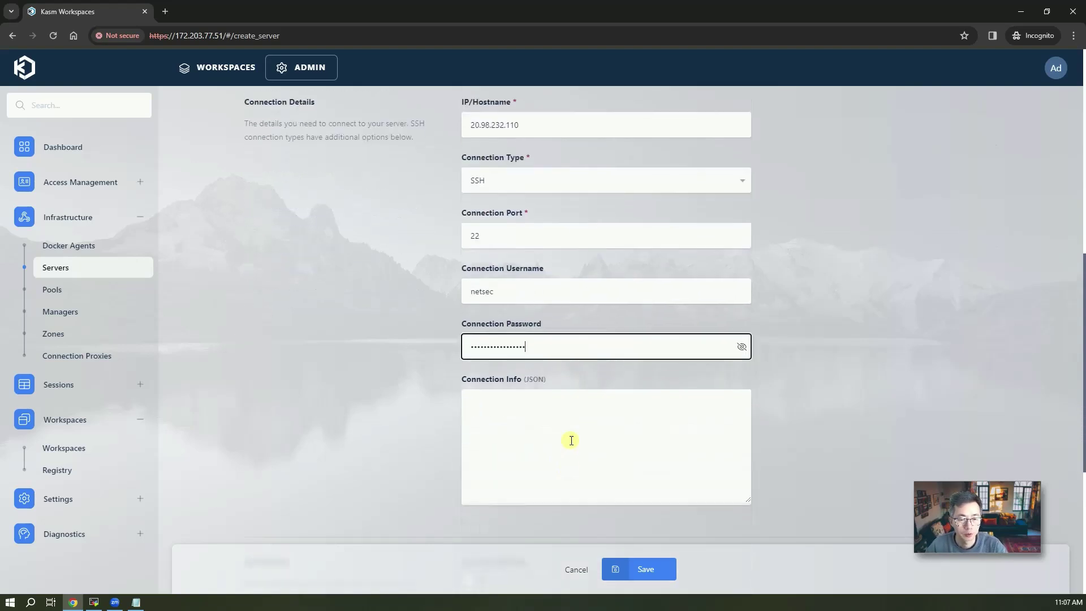
pyautogui.click(647, 571)
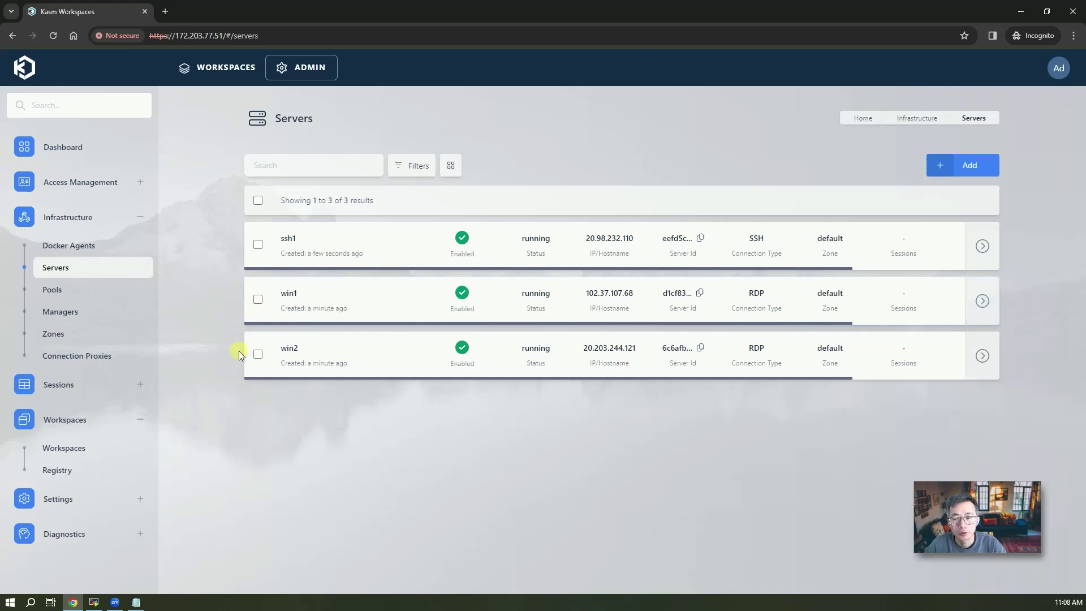
# - Create an enabled Server workspace named SSH, description SSH1, linked to the ssh1 server
pyautogui.click(140, 452)
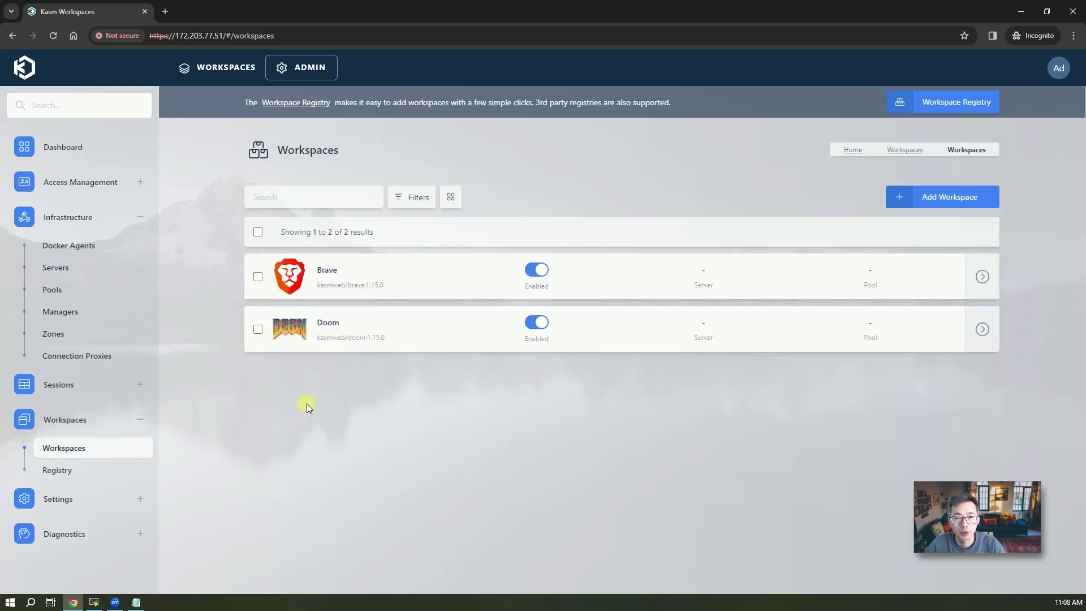
pyautogui.click(968, 209)
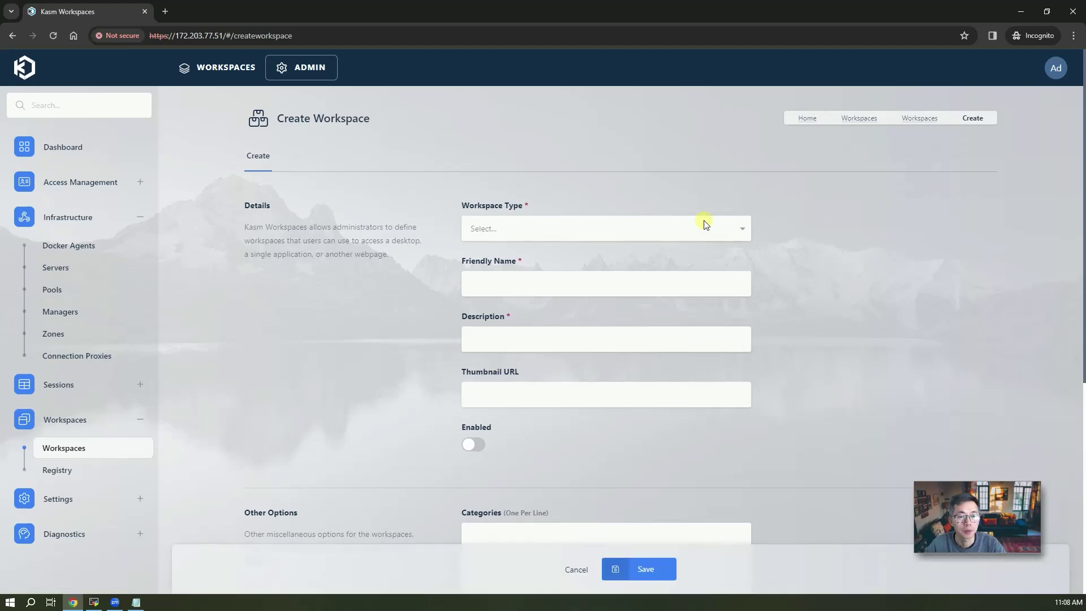
pyautogui.click(610, 227)
pyautogui.click(586, 292)
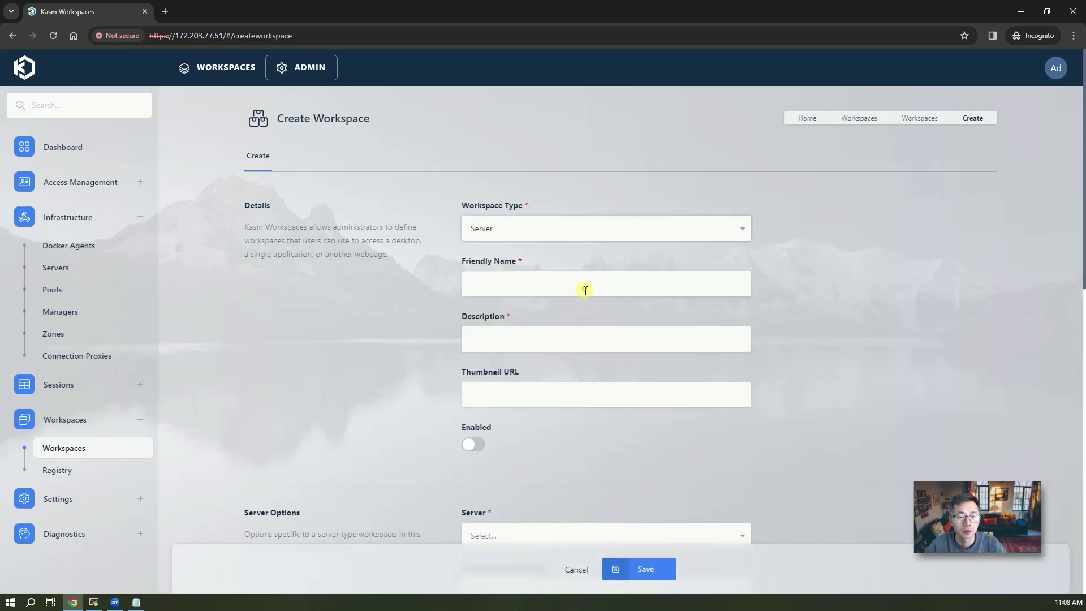
pyautogui.click(582, 278)
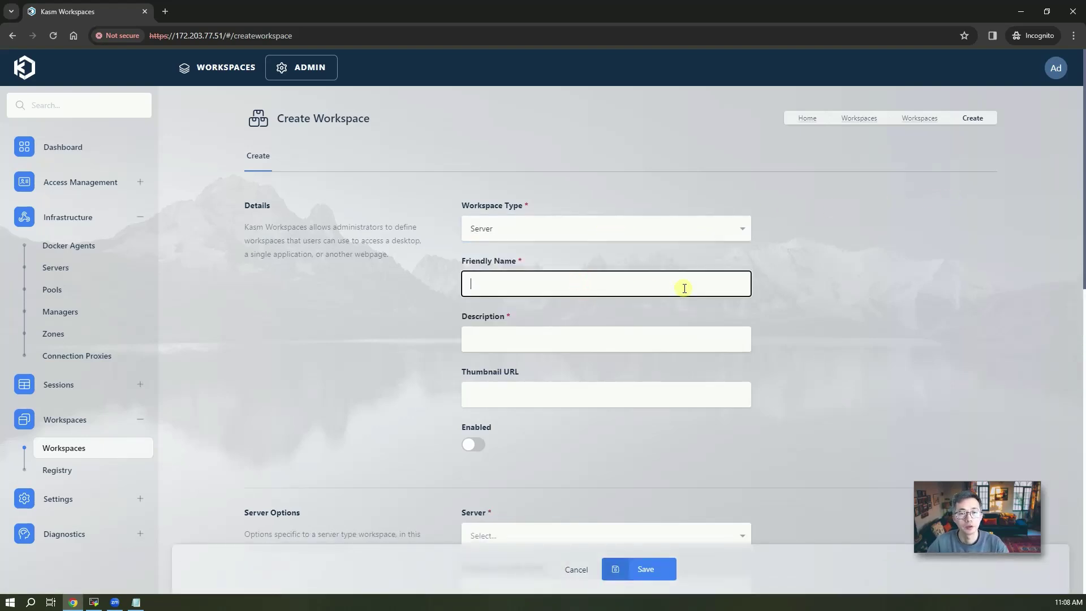
pyautogui.write('SSH1')
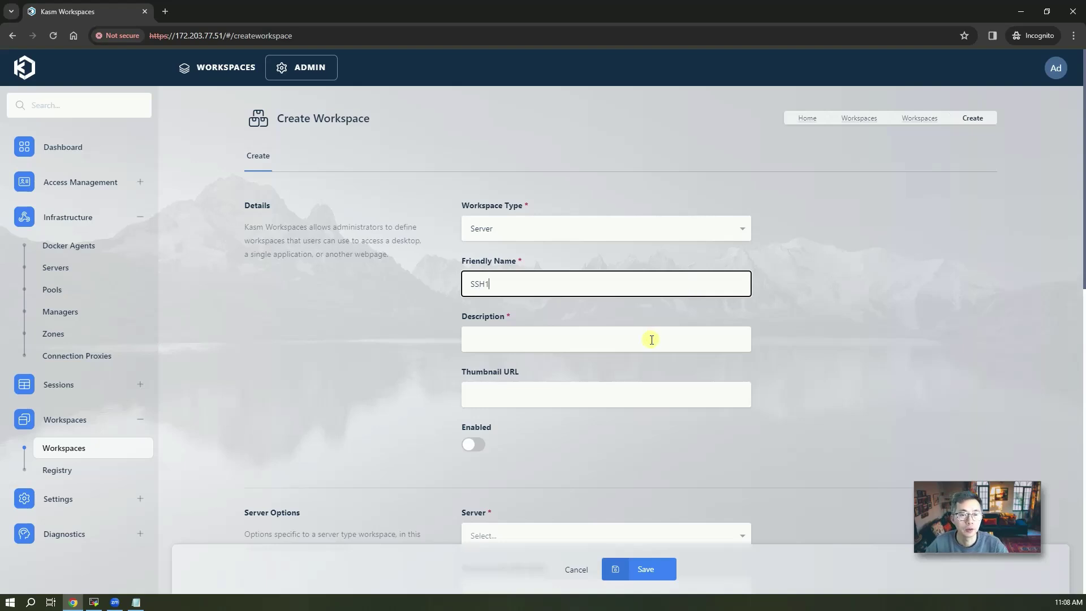
pyautogui.click(650, 339)
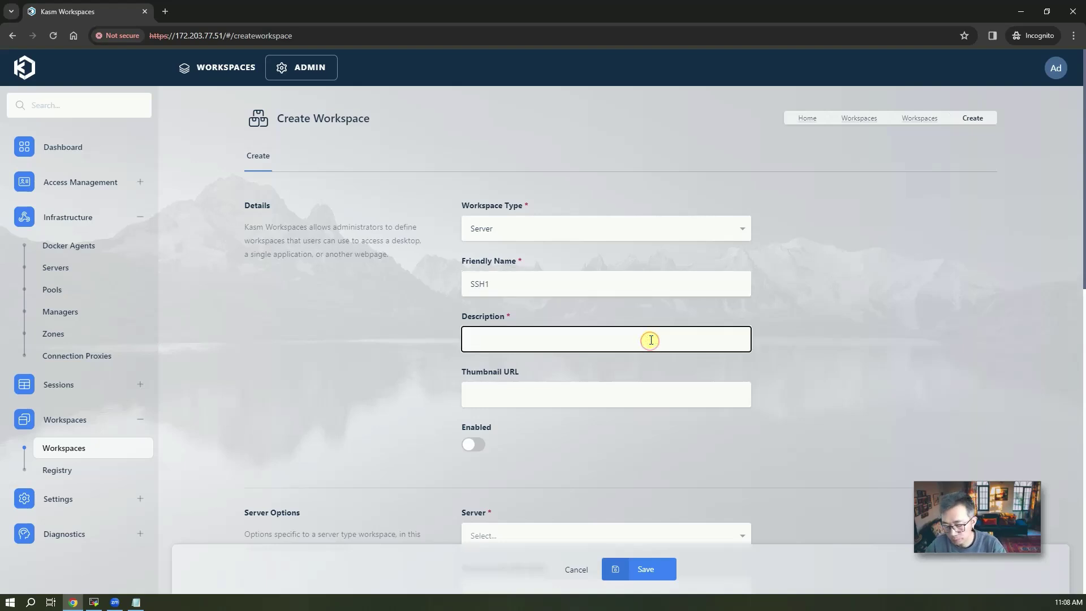
pyautogui.write('SSH1')
pyautogui.click(638, 384)
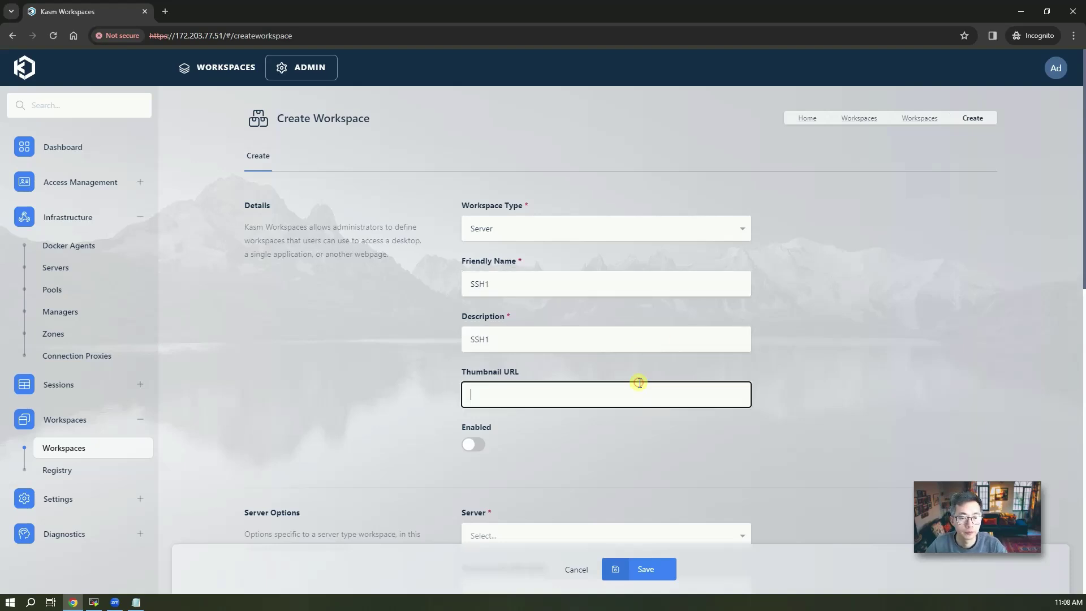
pyautogui.scroll(-4, 563, 315)
pyautogui.click(475, 217)
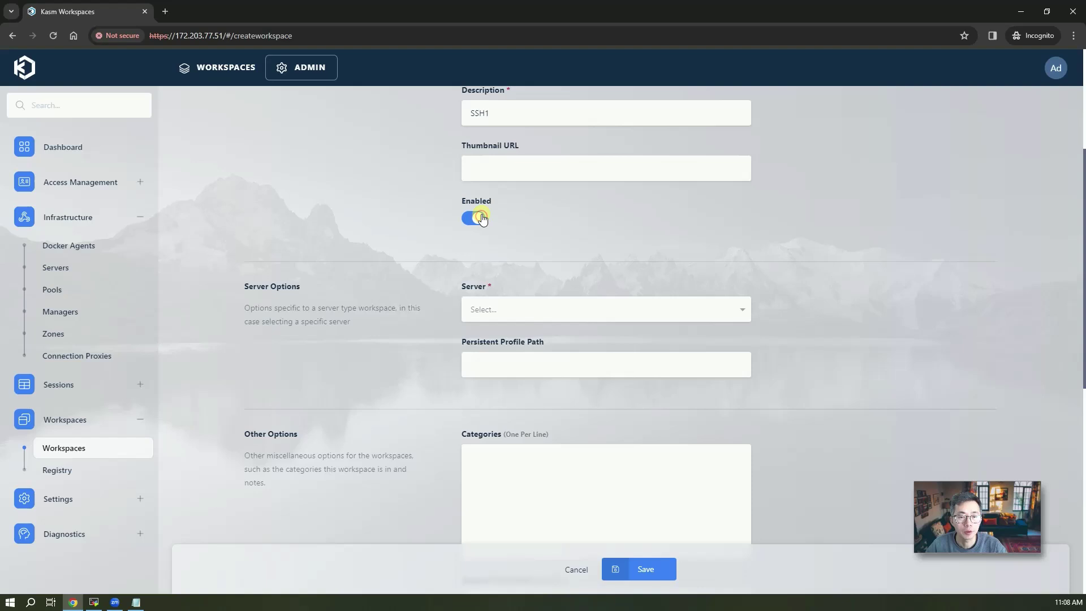
pyautogui.click(548, 306)
pyautogui.click(552, 333)
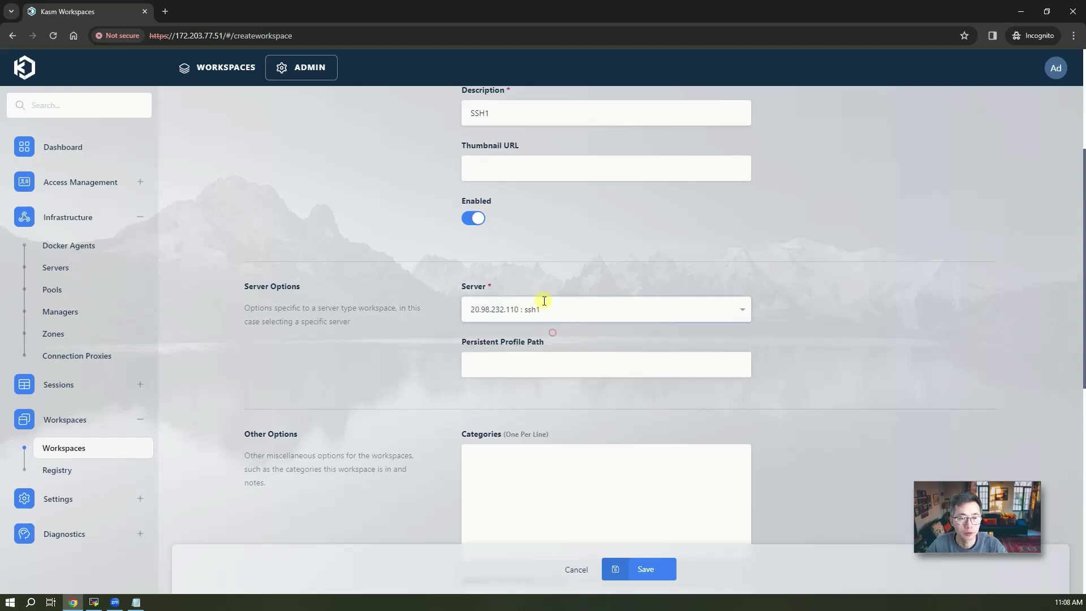
pyautogui.scroll(-4, 569, 450)
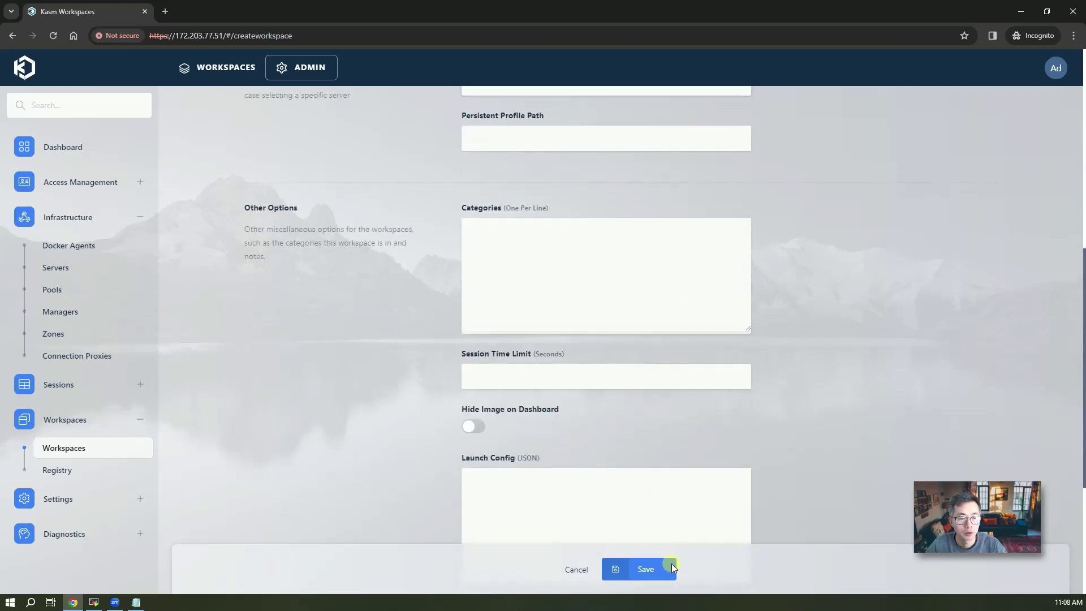
pyautogui.click(667, 565)
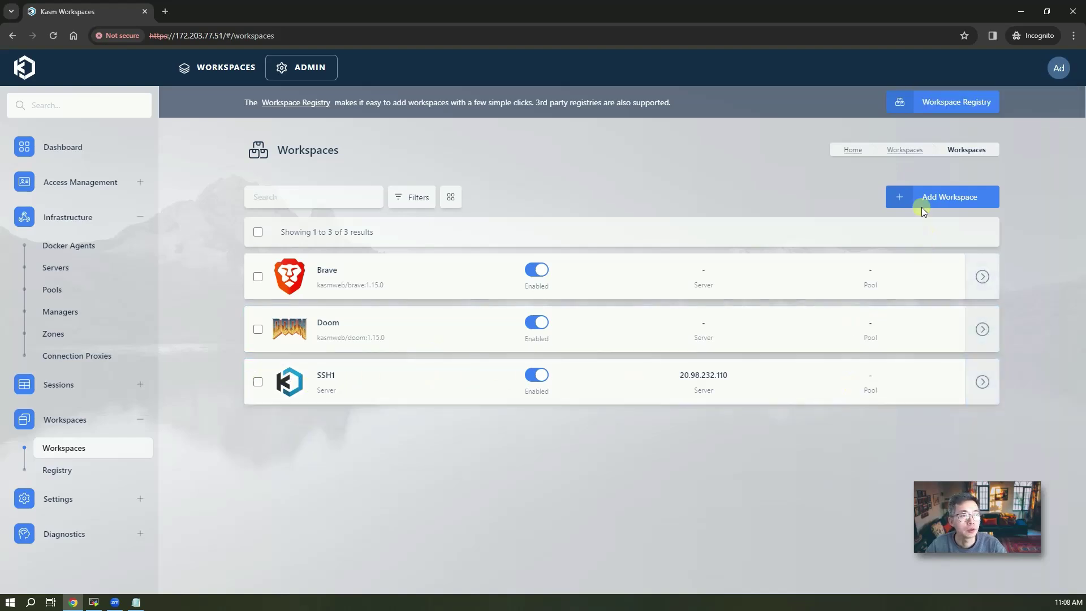
# - Add an enabled Server workspace win1 linked to the win1 server
pyautogui.click(942, 198)
pyautogui.click(589, 226)
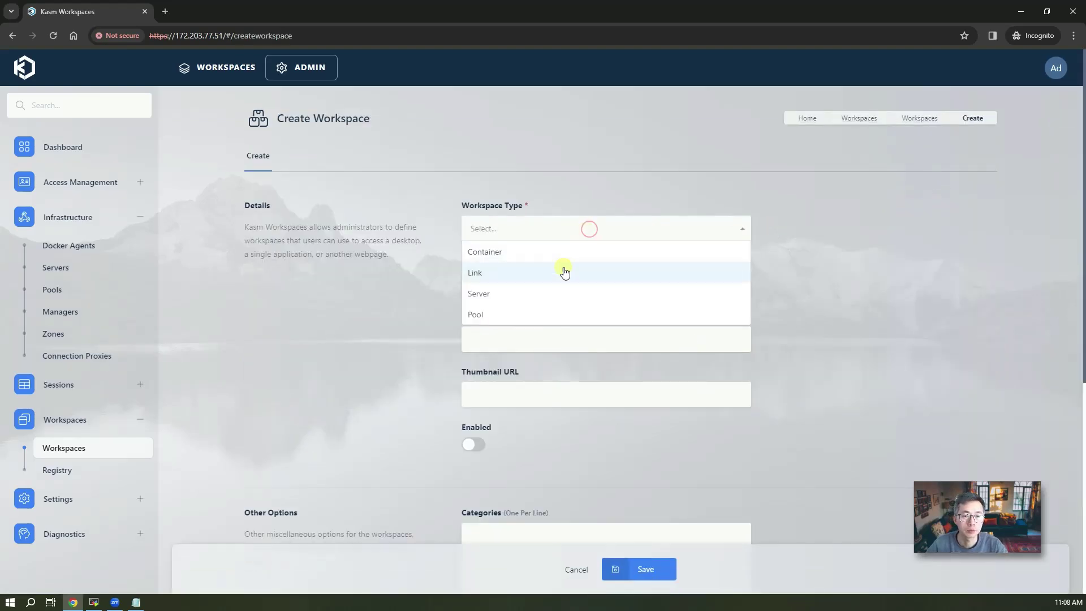
pyautogui.click(560, 293)
pyautogui.click(534, 285)
pyautogui.write('w')
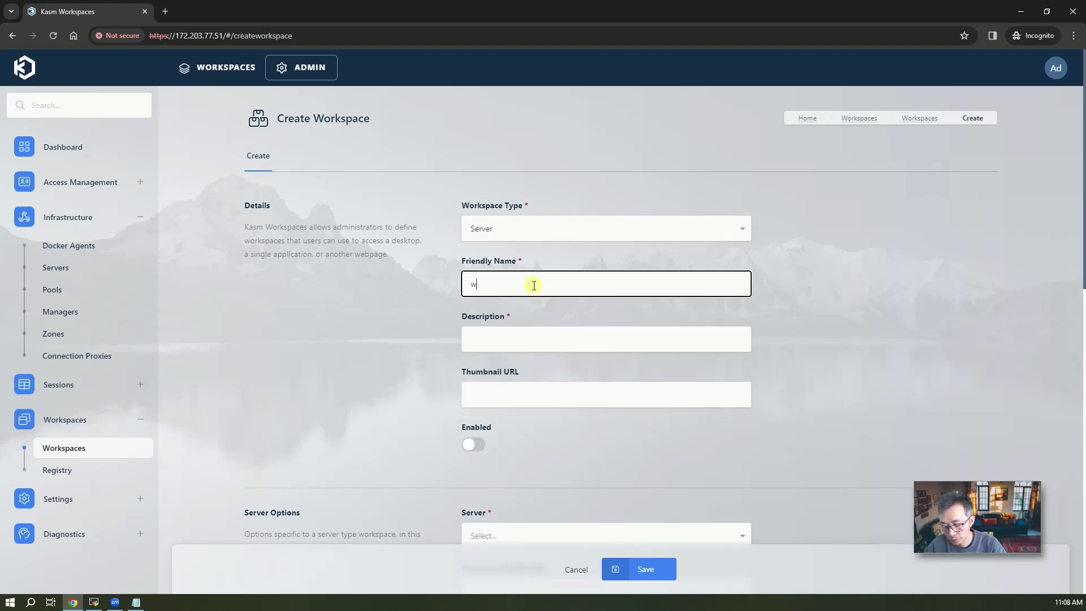
pyautogui.write('in1')
pyautogui.click(527, 338)
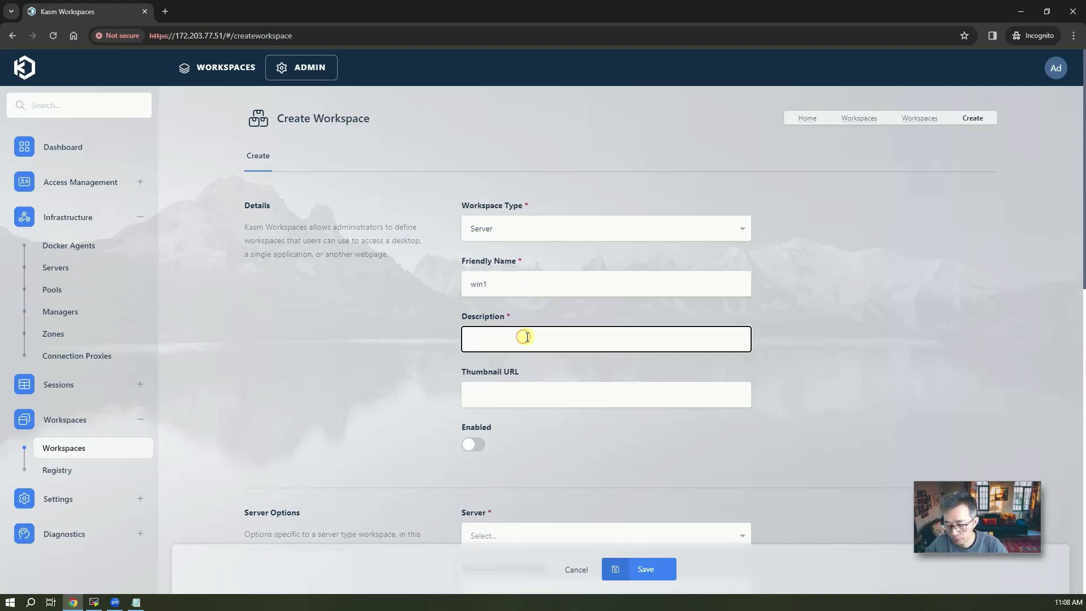
pyautogui.write('win1')
pyautogui.scroll(-5, 543, 300)
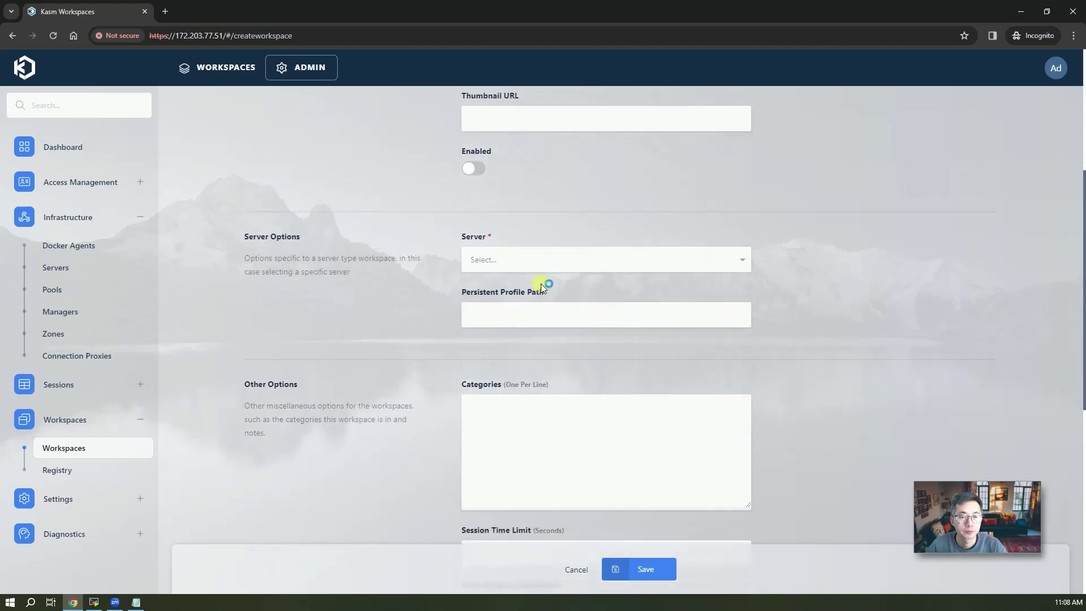
pyautogui.click(541, 256)
pyautogui.click(541, 297)
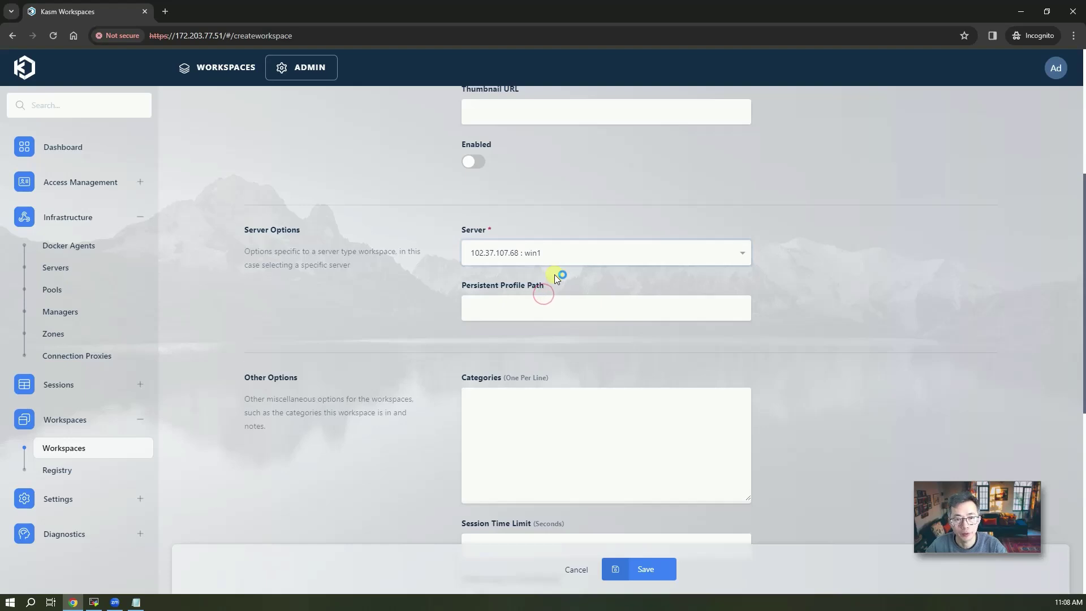
pyautogui.scroll(-5, 571, 459)
pyautogui.click(654, 570)
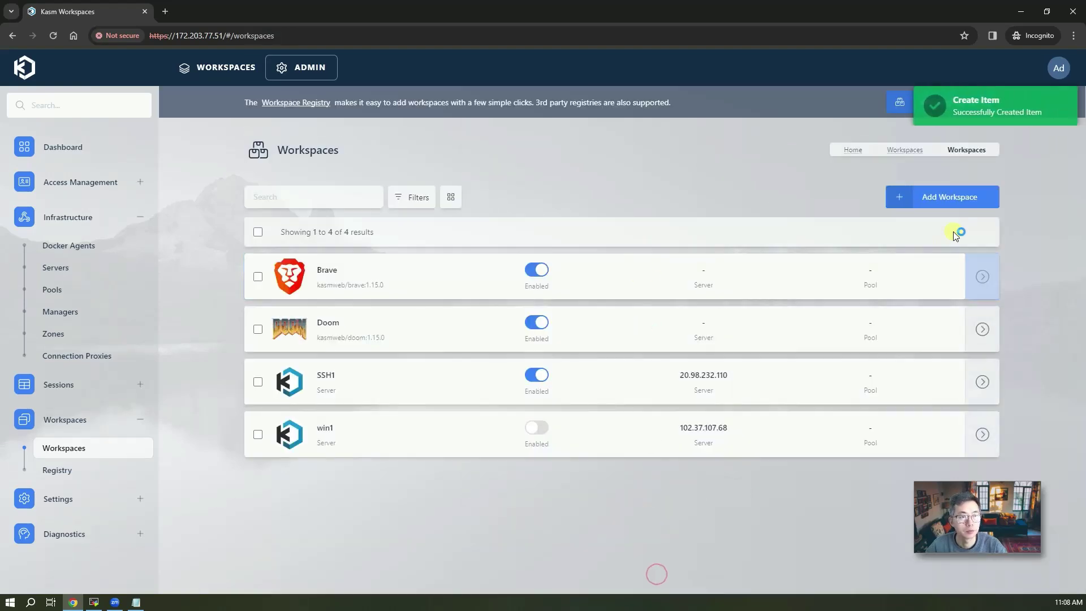
pyautogui.click(536, 428)
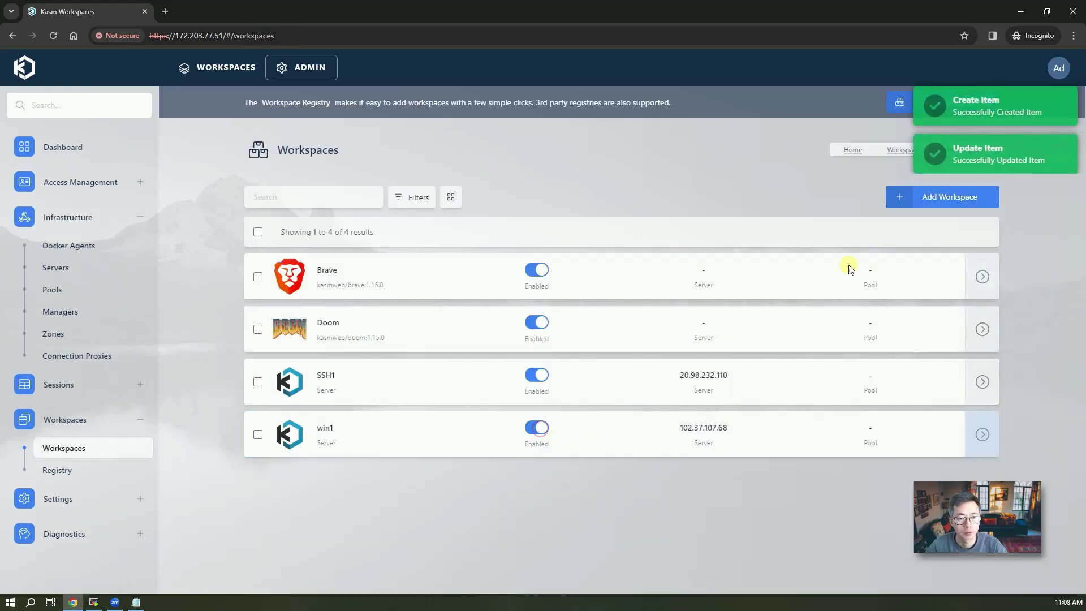
# - Add an enabled Server workspace win2, description win2, linked to the win2 server
pyautogui.click(928, 199)
pyautogui.click(504, 226)
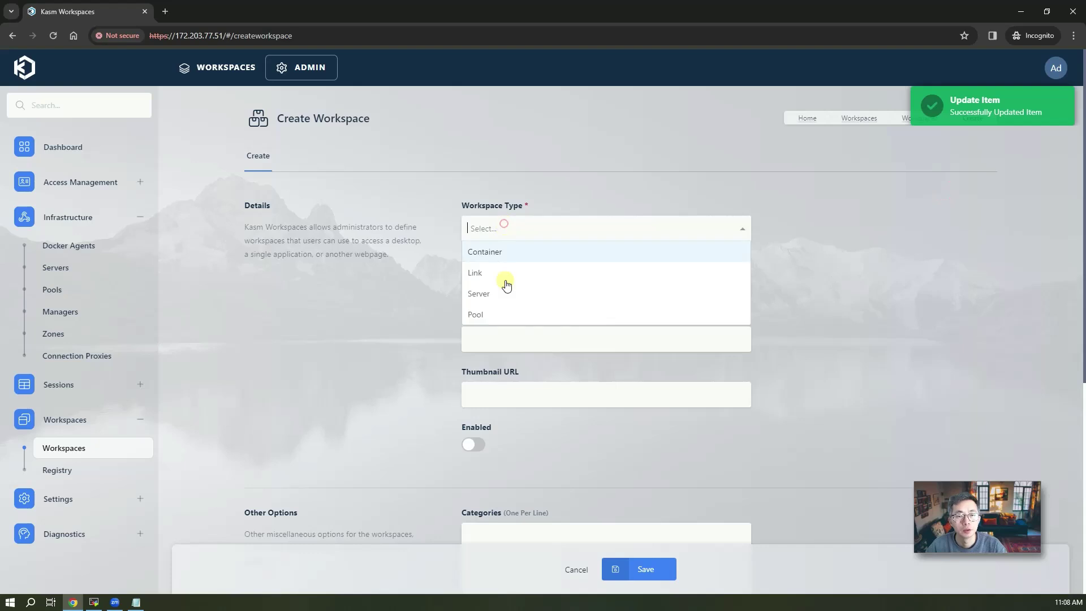
pyautogui.click(508, 293)
pyautogui.click(519, 281)
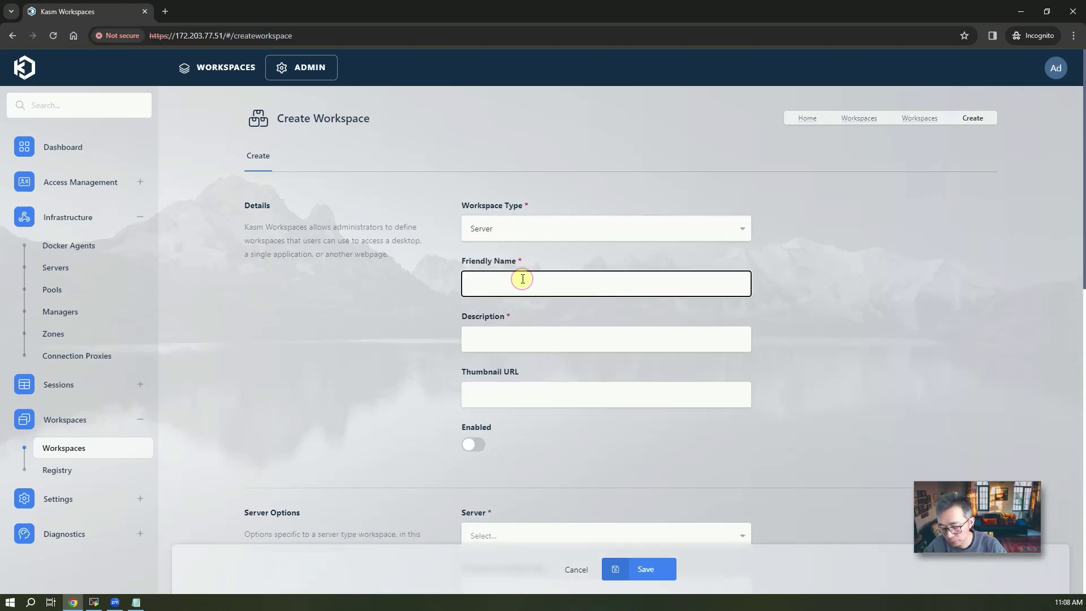
pyautogui.write('win2')
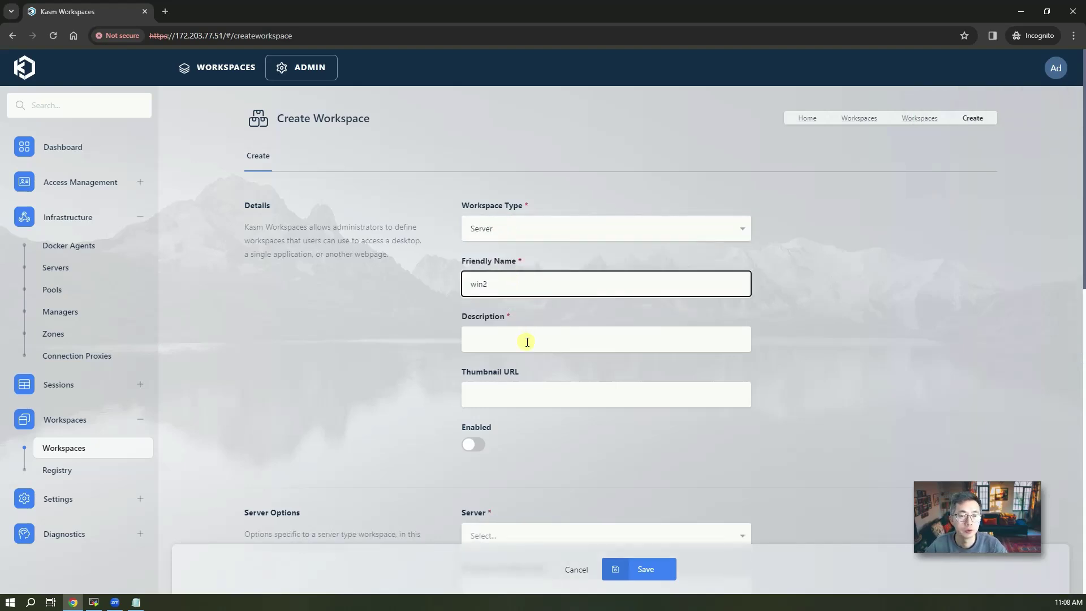
pyautogui.click(526, 342)
pyautogui.write('win2')
pyautogui.scroll(-4, 479, 425)
pyautogui.click(474, 218)
pyautogui.click(574, 309)
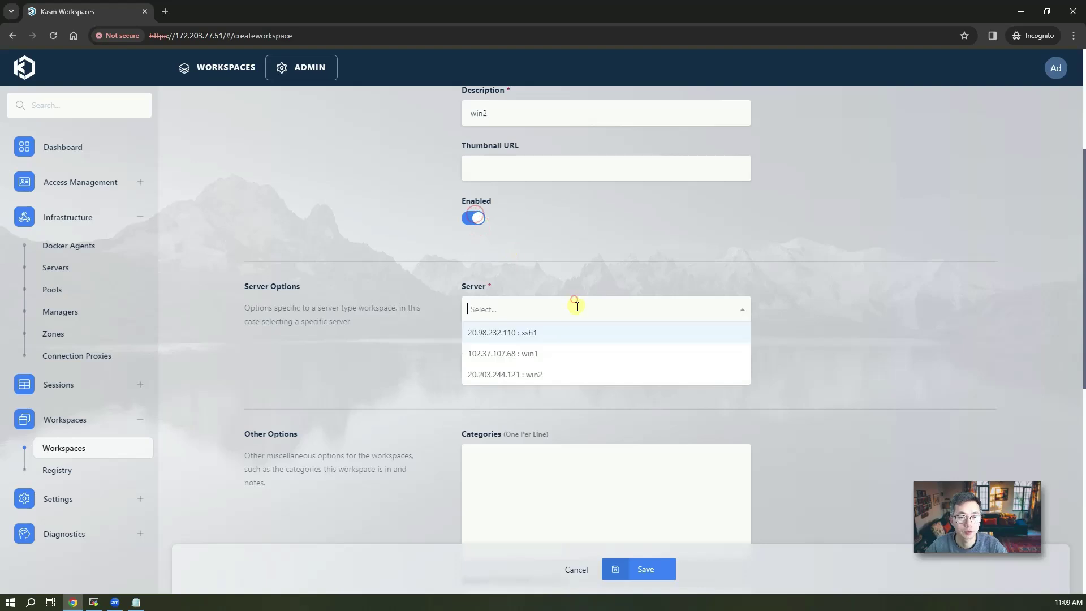
pyautogui.click(562, 373)
pyautogui.click(650, 569)
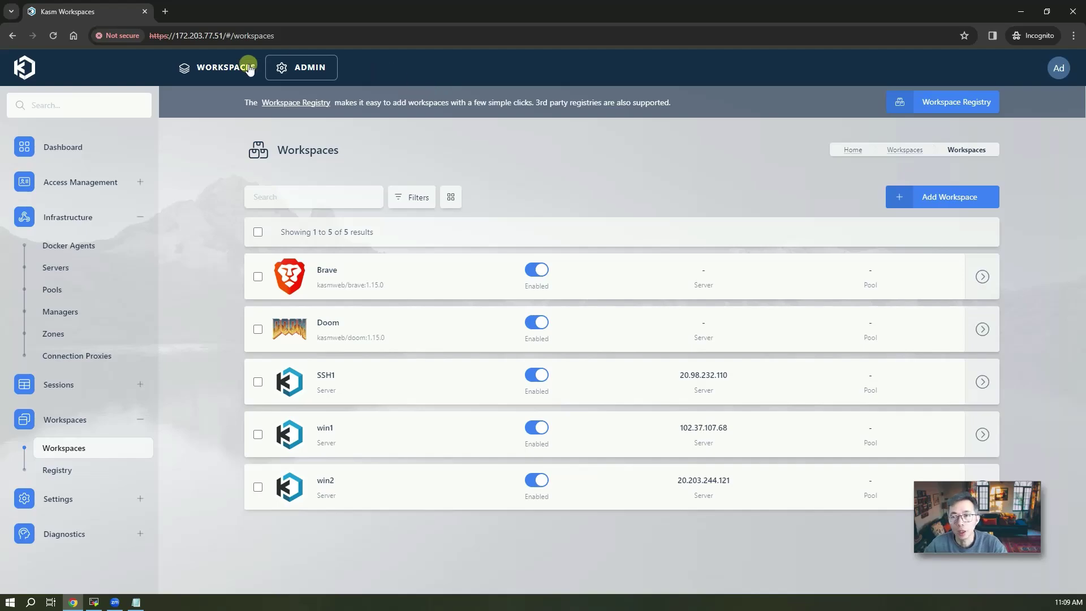
# - Launch the SSH1 workspace from the user dashboard in a new tab
pyautogui.click(228, 68)
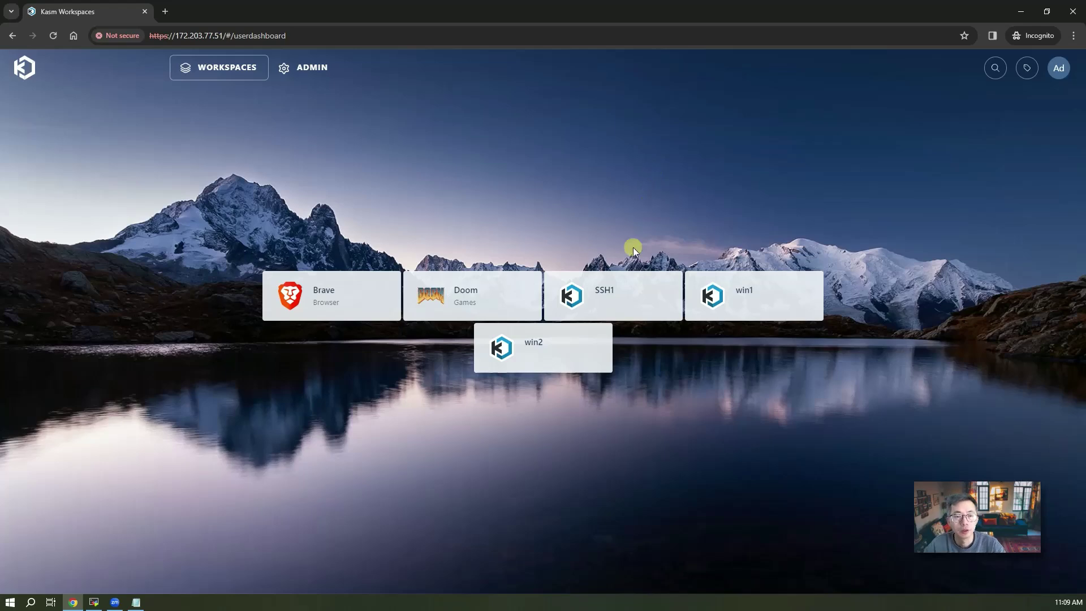
pyautogui.click(615, 293)
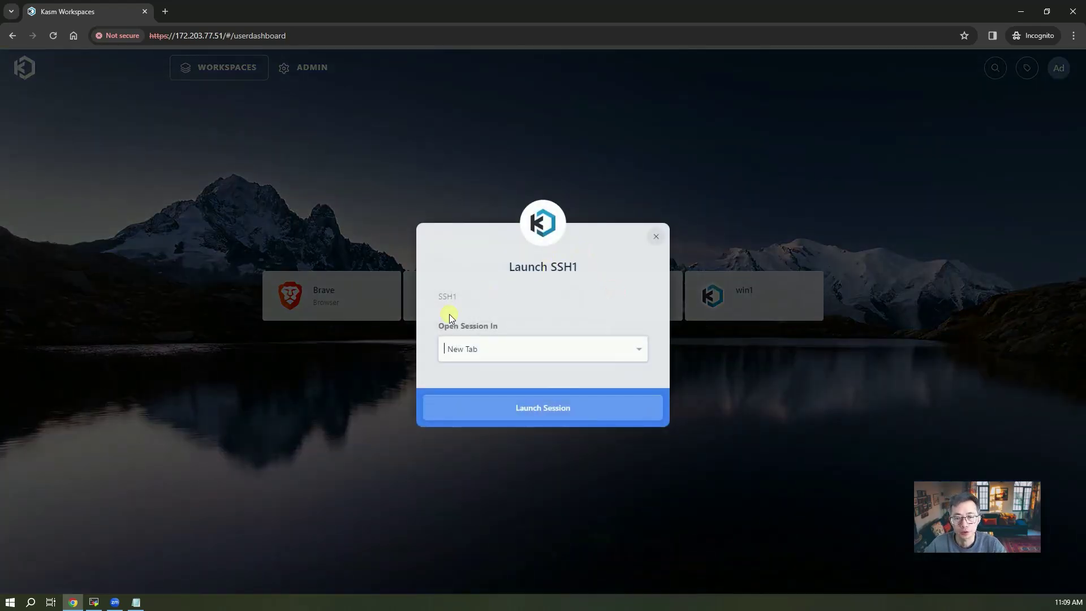
pyautogui.click(552, 347)
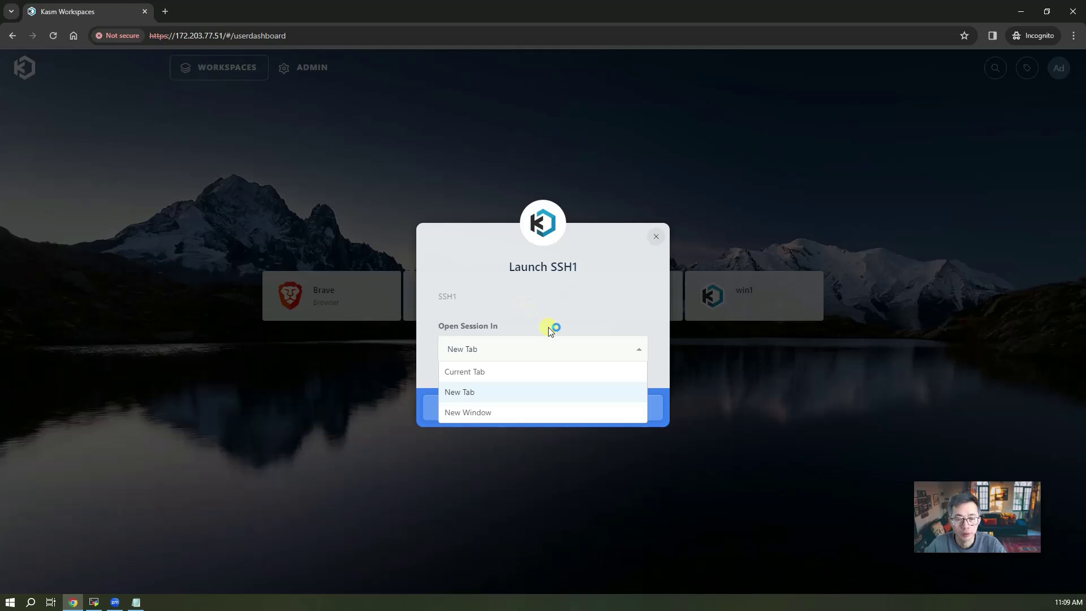
pyautogui.click(571, 391)
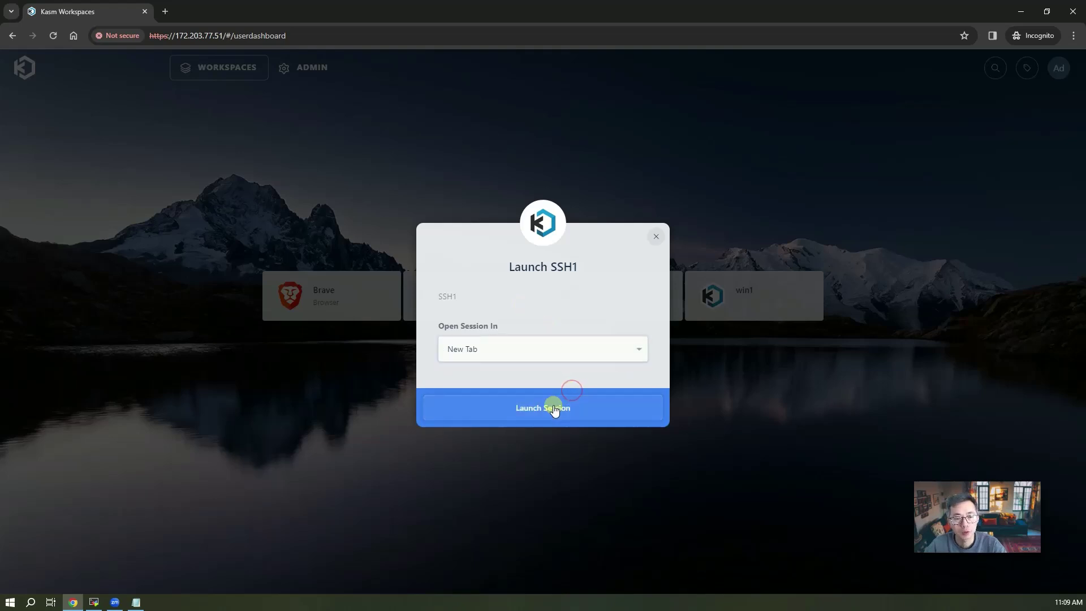
pyautogui.click(554, 407)
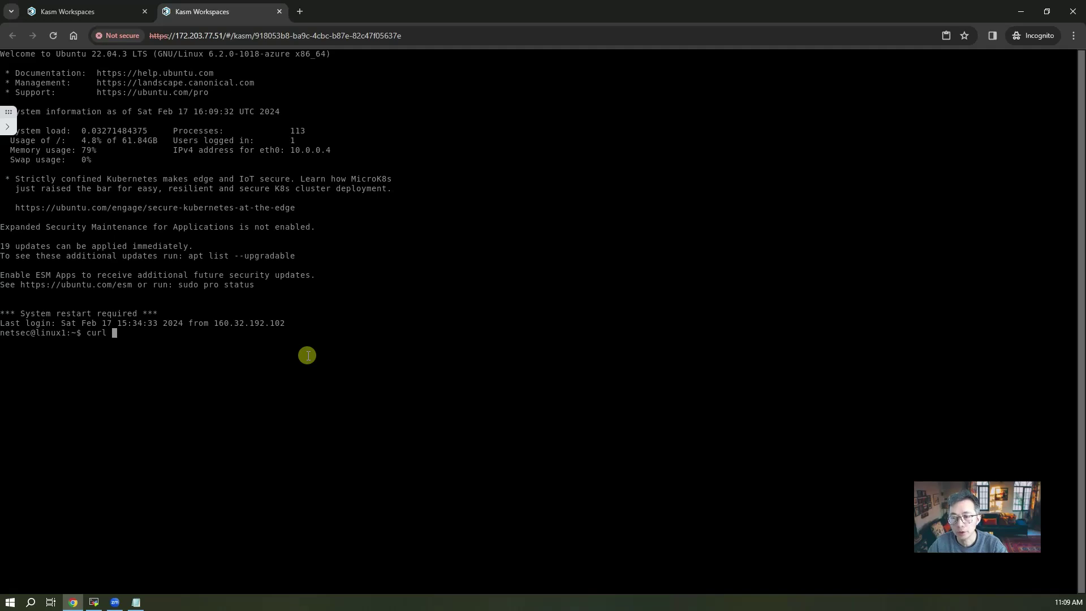
# - Run curl ifconfig.me, select the returned IP 20.98.232.110, and return to the dashboard
pyautogui.write('ifconfig.me')
pyautogui.press('Return')
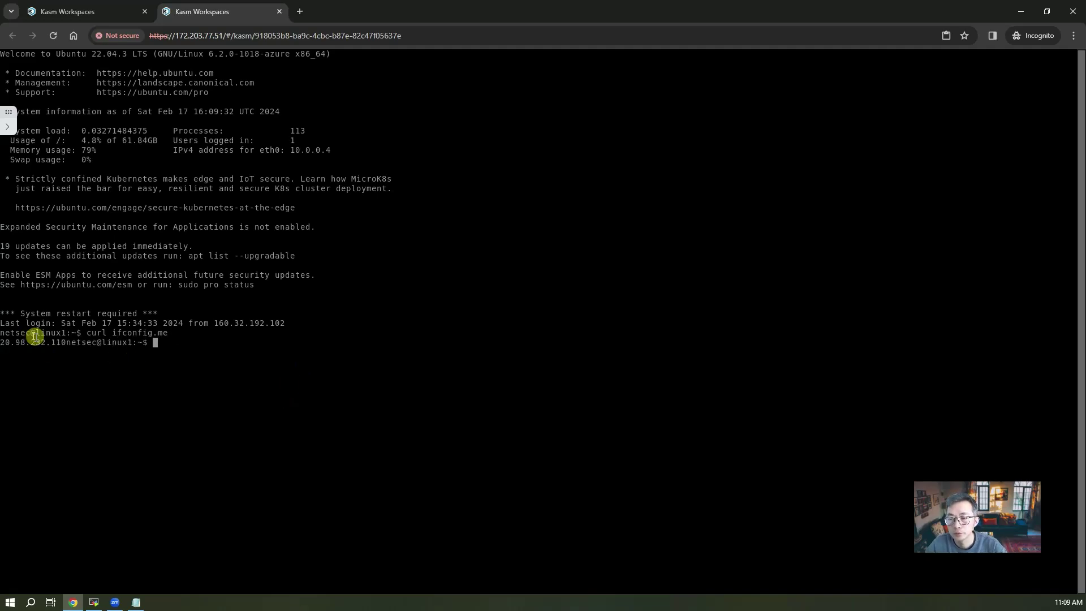
pyautogui.moveTo(59, 342); pyautogui.dragTo(0, 342)
pyautogui.click(85, 13)
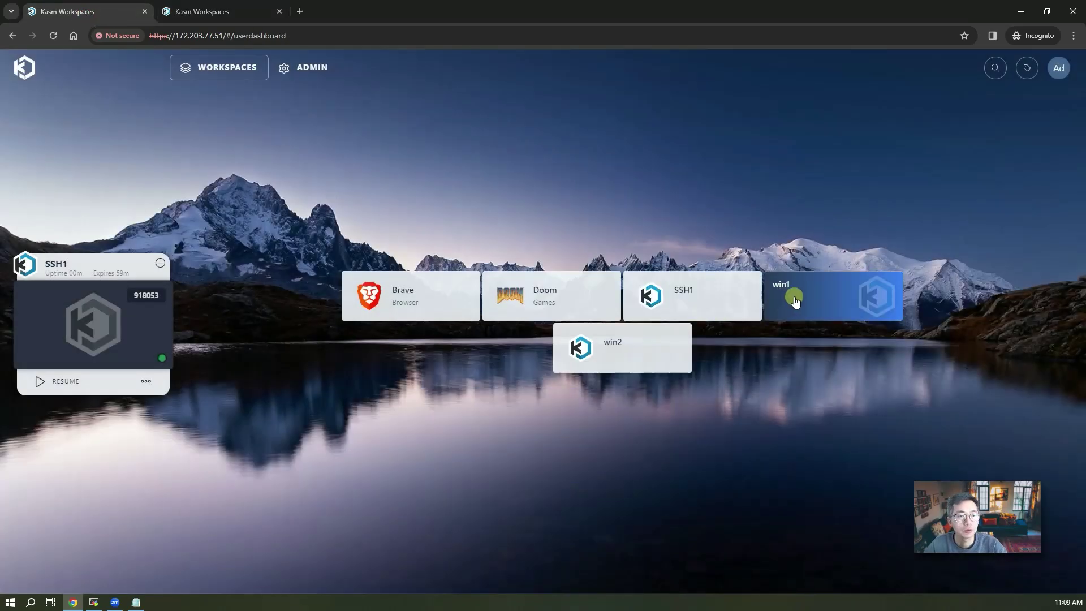
# - Launch the win1 workspace session in a new browser tab
pyautogui.click(795, 301)
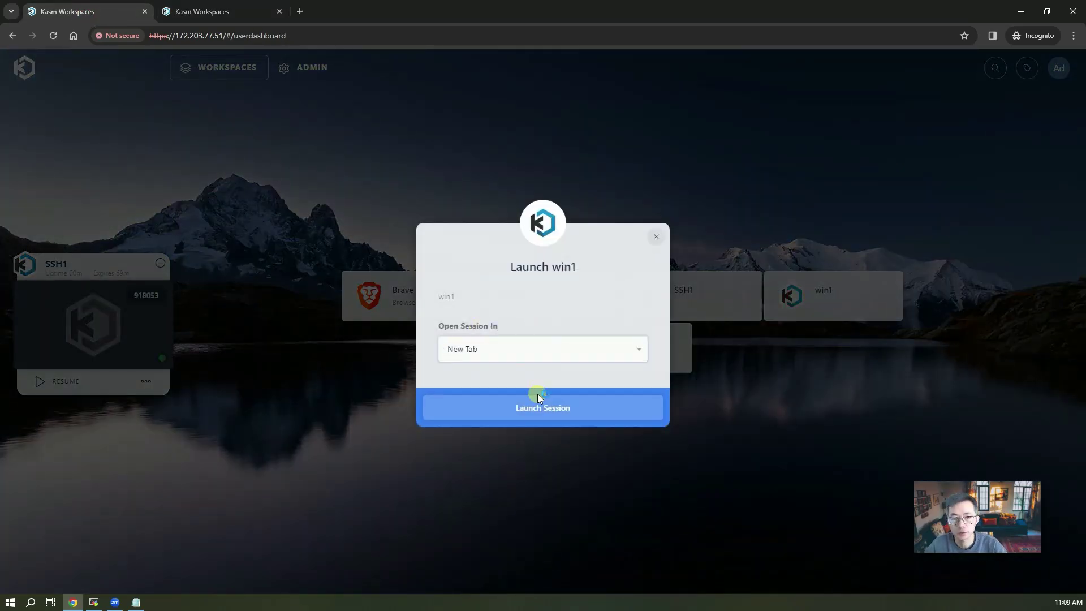
pyautogui.click(546, 409)
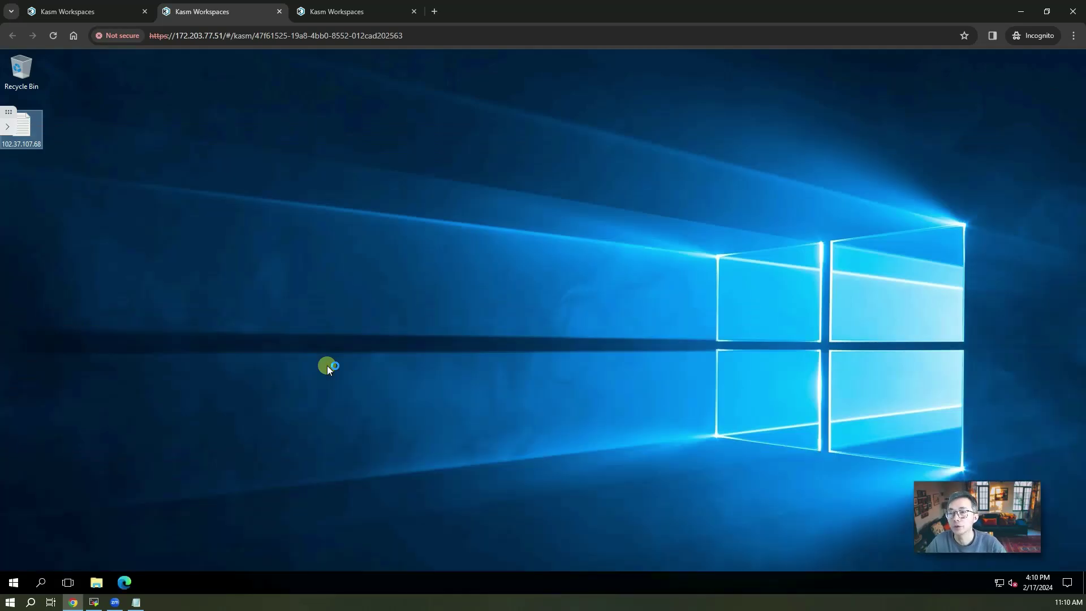
pyautogui.click(94, 602)
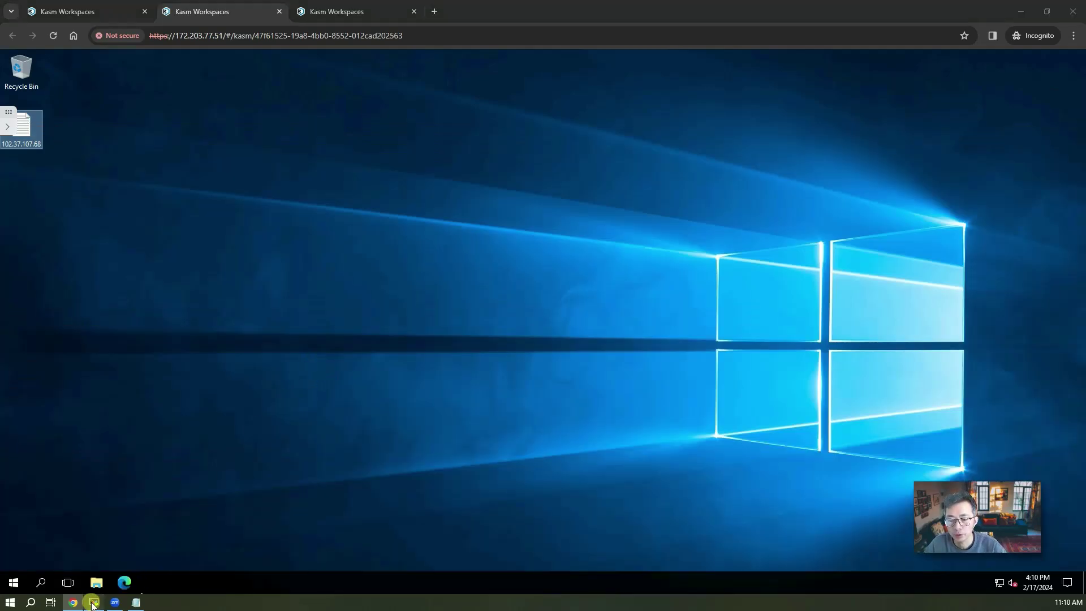
# - Check the W2022 RDP session tab in MobaXterm
pyautogui.click(432, 38)
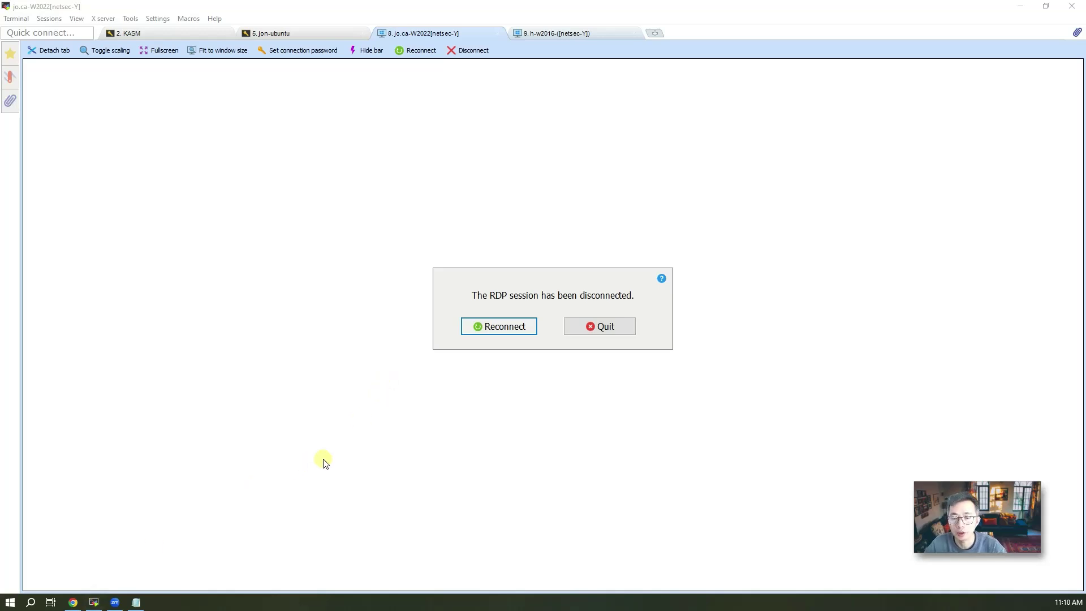
# - Back on the browser dashboard, launch the win2 workspace in a new tab
pyautogui.moveTo(96, 603)
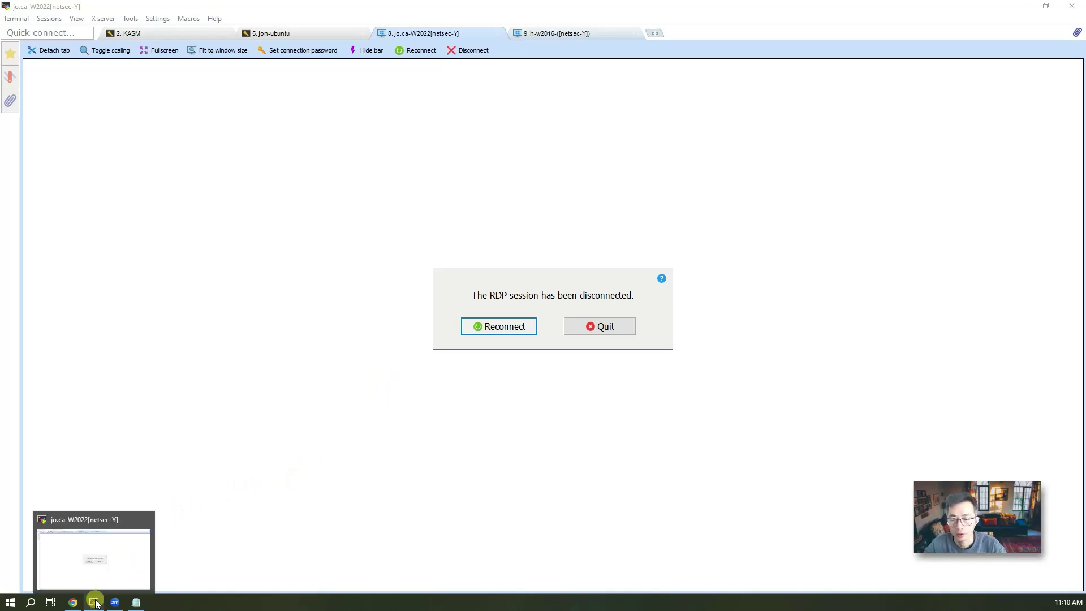
pyautogui.click(73, 602)
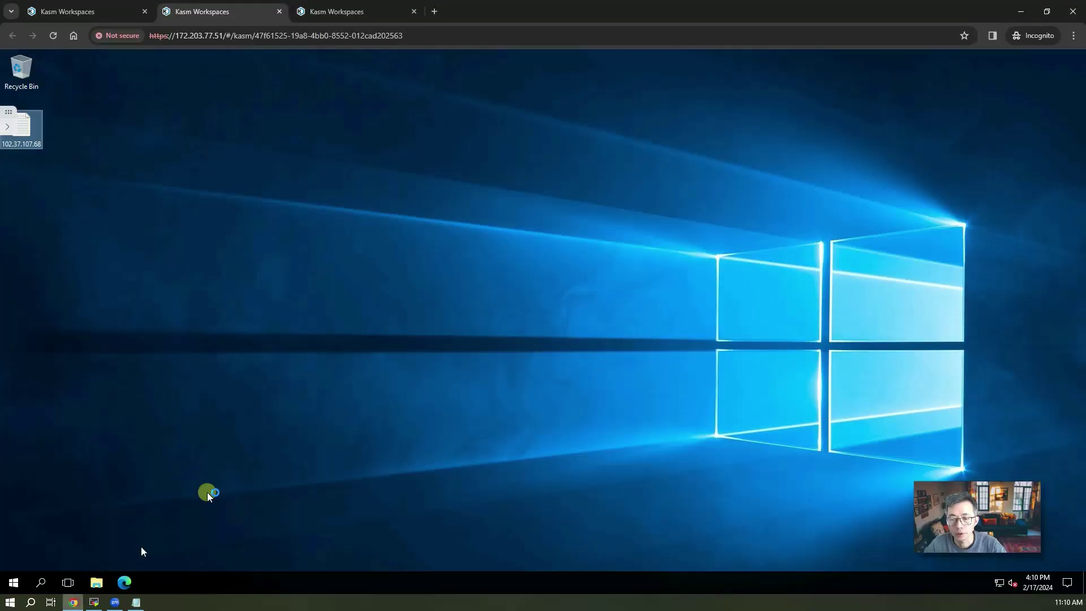
pyautogui.click(108, 12)
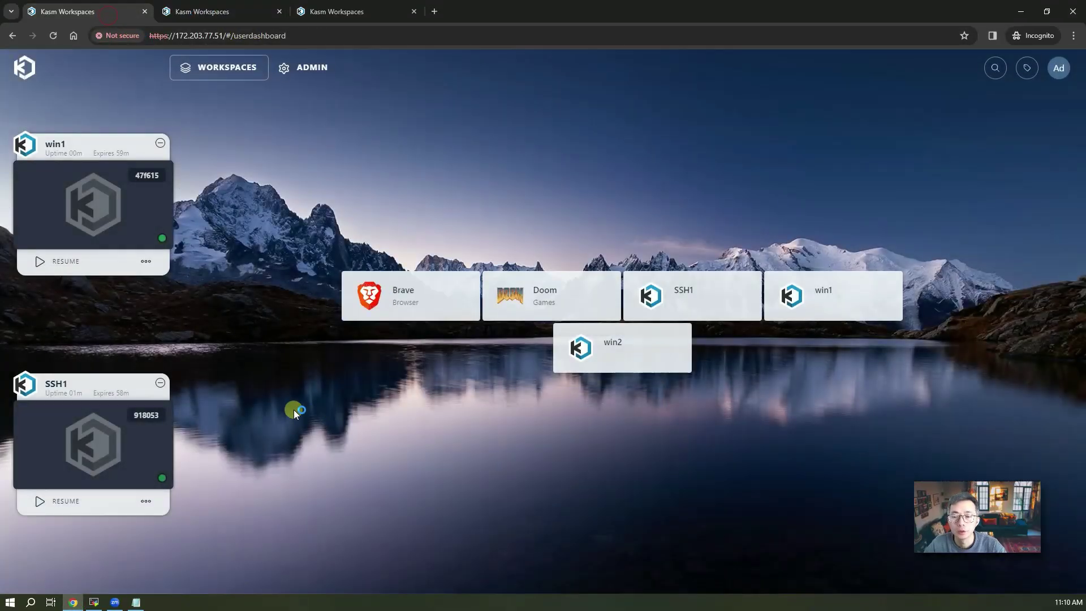
pyautogui.click(633, 343)
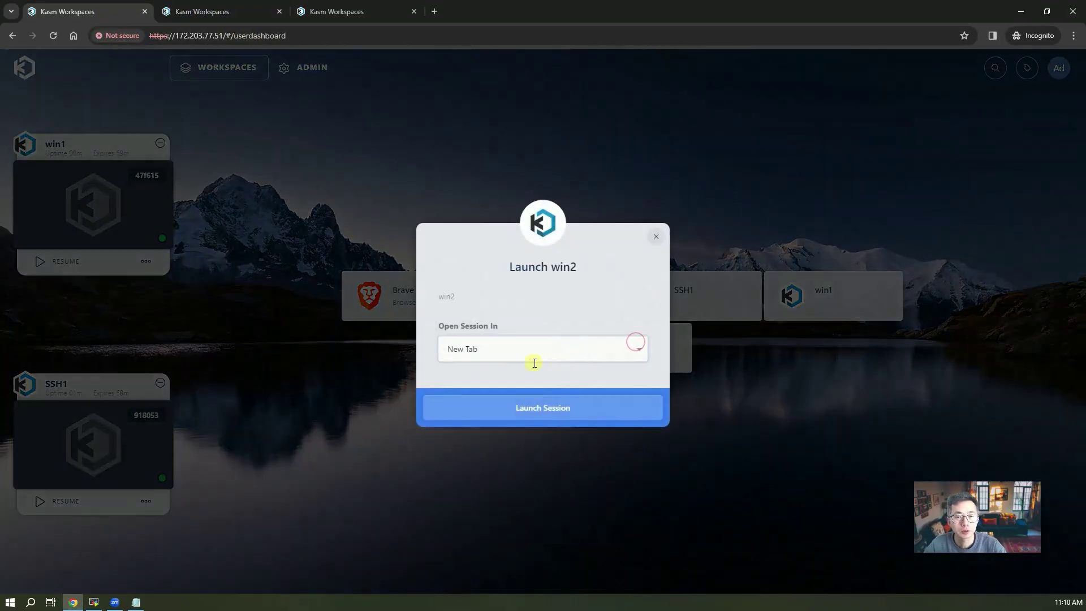
pyautogui.click(543, 407)
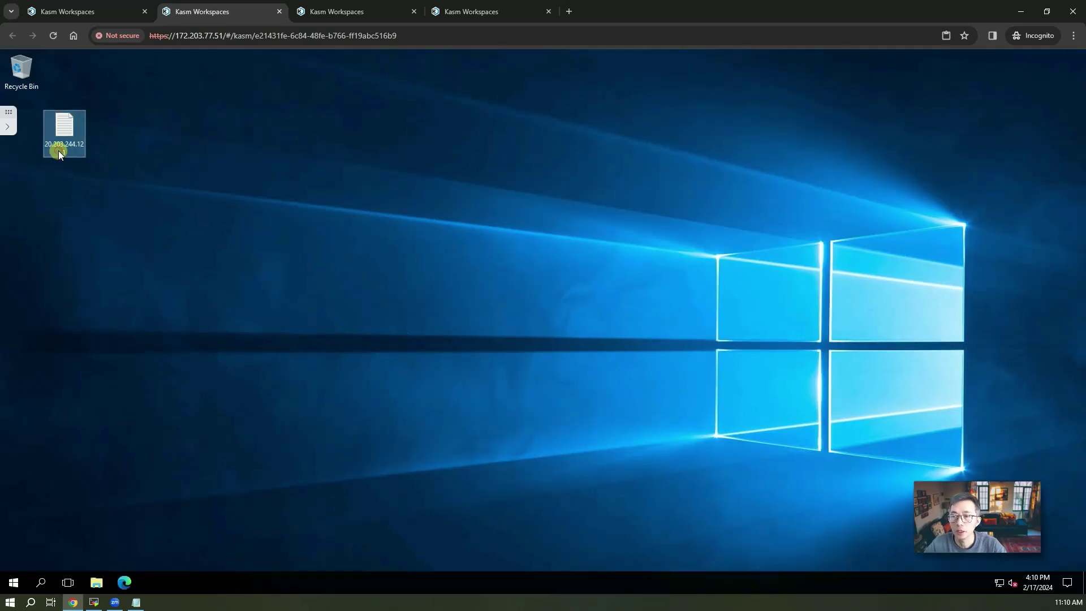
# - Compare the win1, win2 and SSH1 session tabs and start Edge inside win1
pyautogui.click(333, 17)
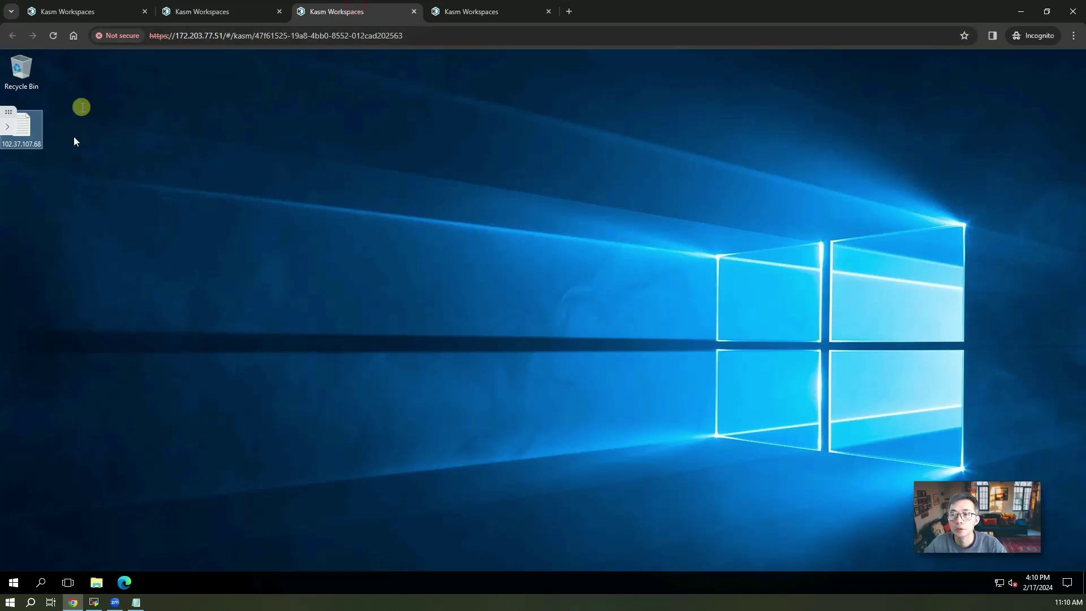
pyautogui.click(218, 8)
pyautogui.click(305, 8)
pyautogui.click(453, 11)
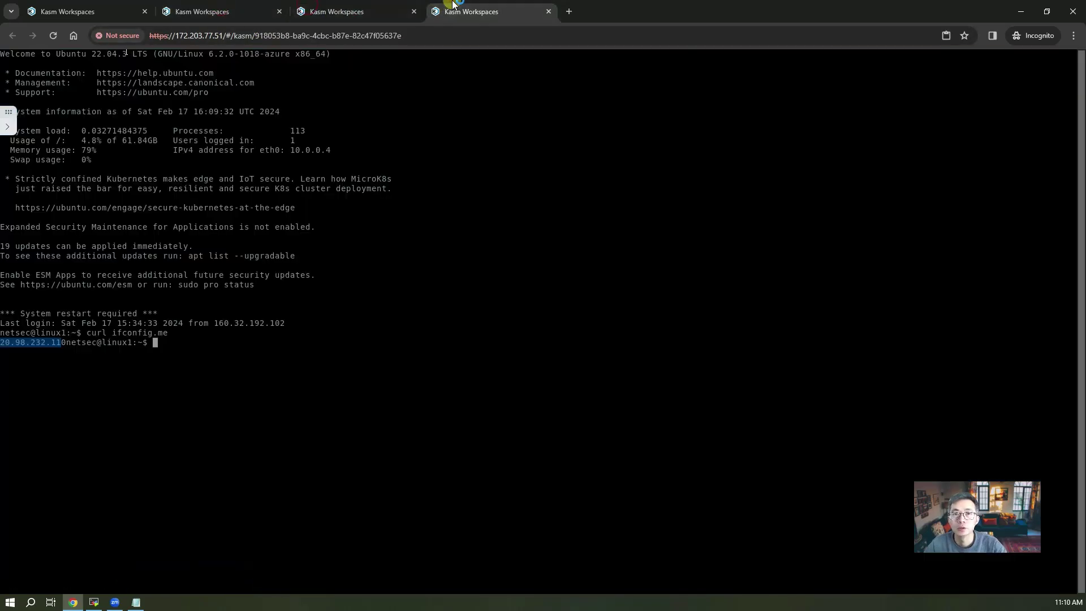
pyautogui.click(339, 11)
pyautogui.click(447, 11)
pyautogui.click(336, 12)
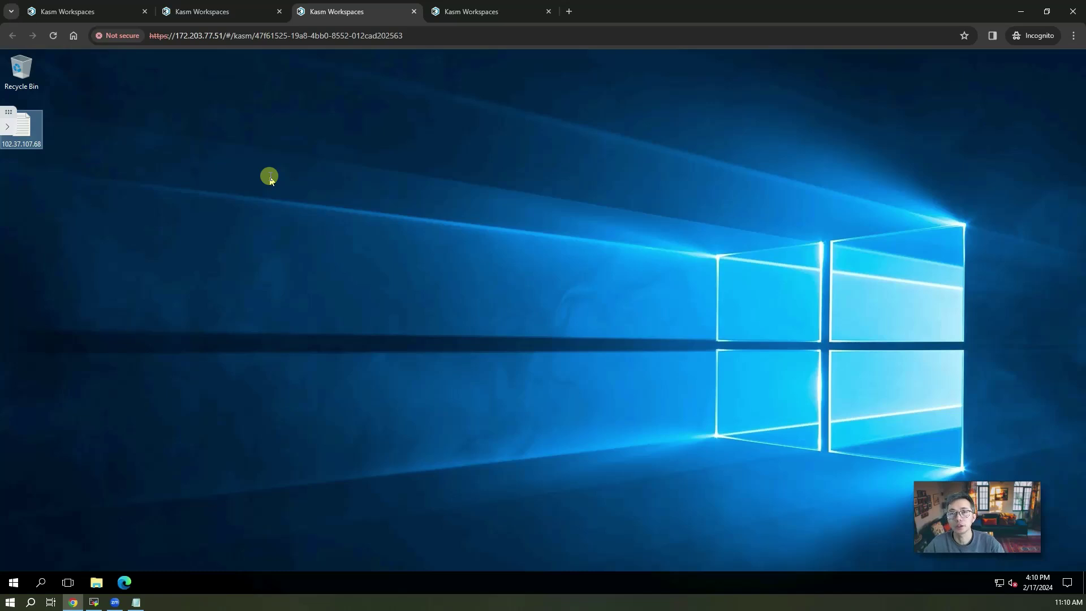
pyautogui.click(122, 579)
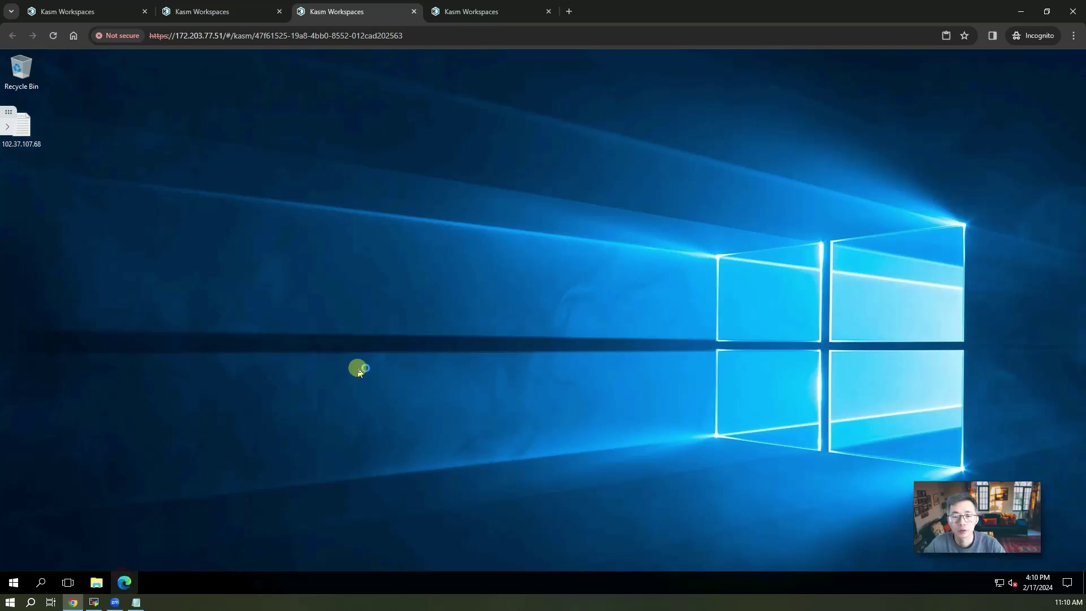
pyautogui.click(452, 11)
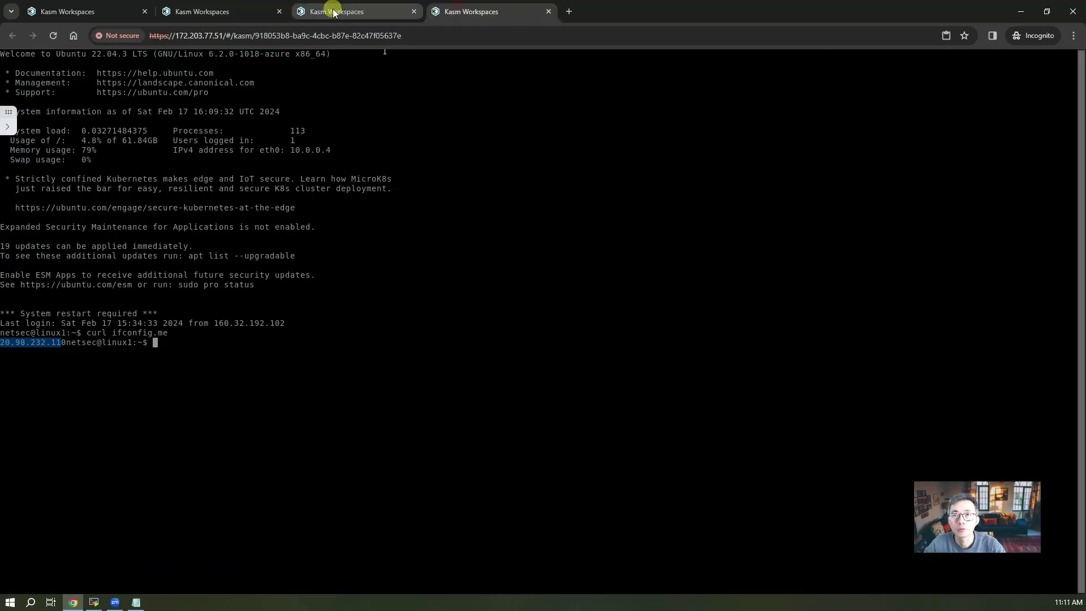
pyautogui.click(334, 12)
pyautogui.click(242, 12)
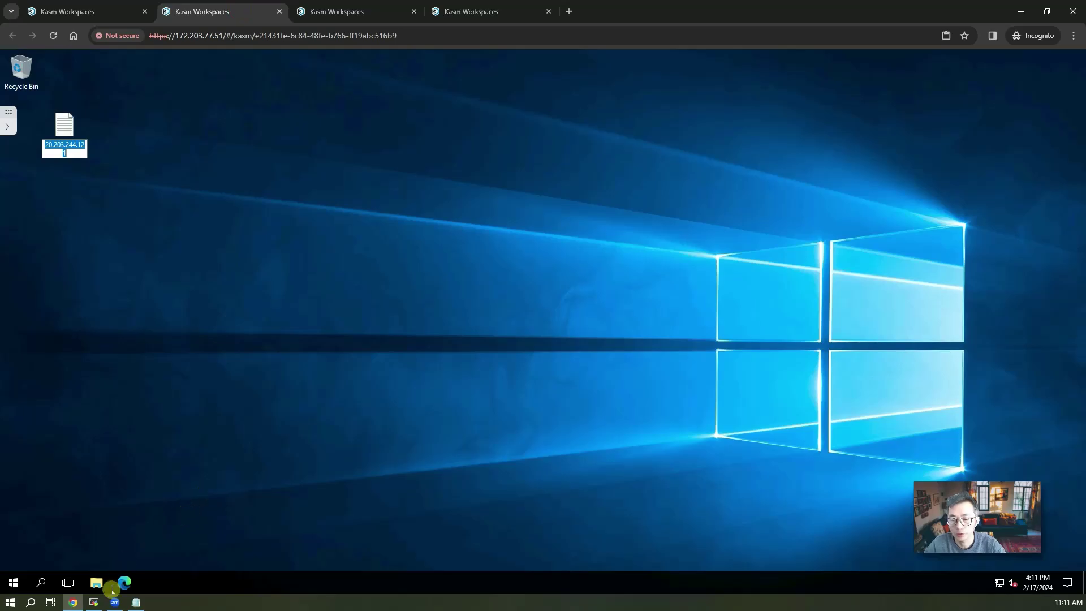
# - Check the existing Ubuntu SSH terminal in MobaXterm, then return to the browser
pyautogui.click(94, 601)
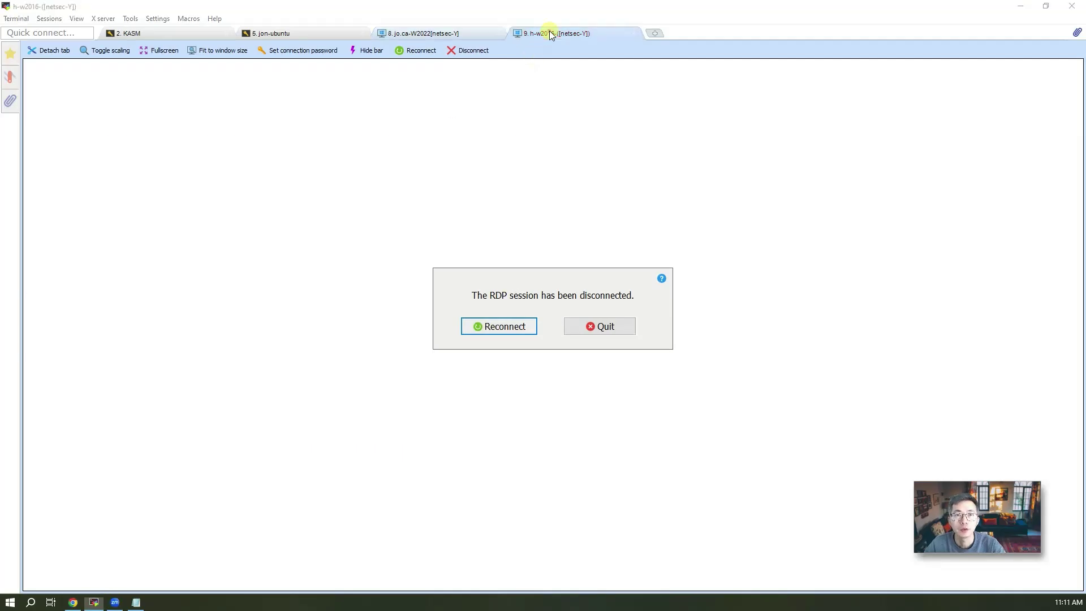
pyautogui.click(344, 33)
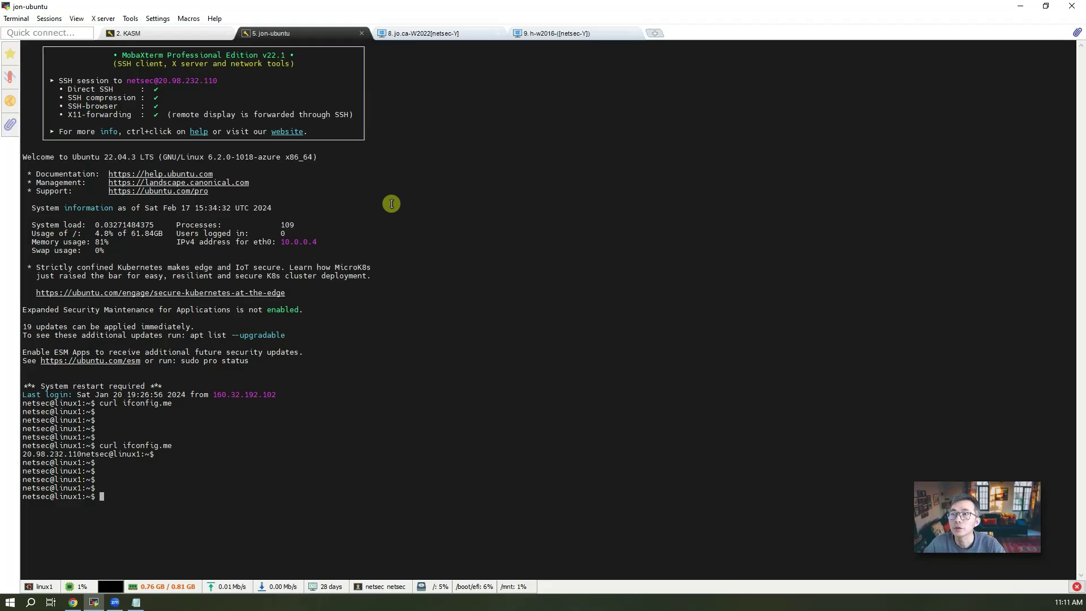
pyautogui.hotkey('alt', 'Tab')
# - Close the win2, win1 and SSH1 session tabs, choosing Leave at each prompt
pyautogui.click(279, 11)
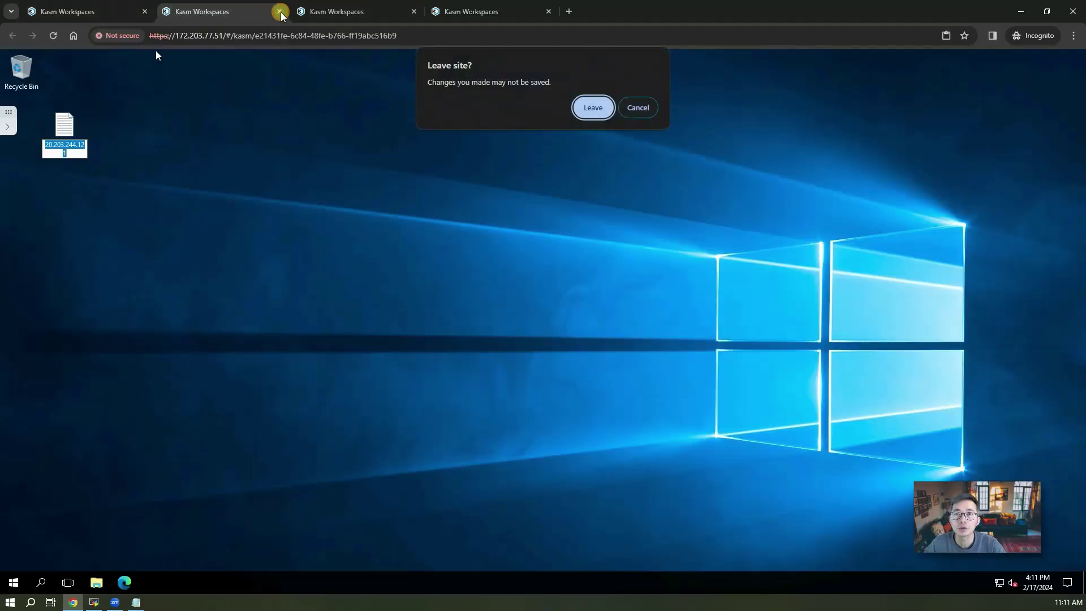
pyautogui.click(593, 107)
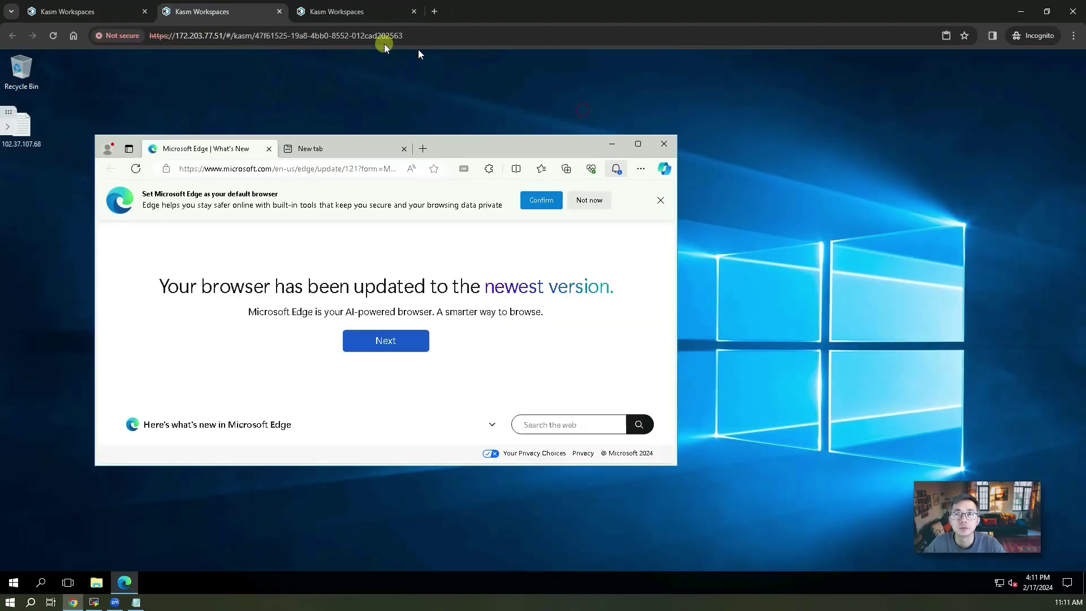
pyautogui.click(279, 11)
pyautogui.click(590, 108)
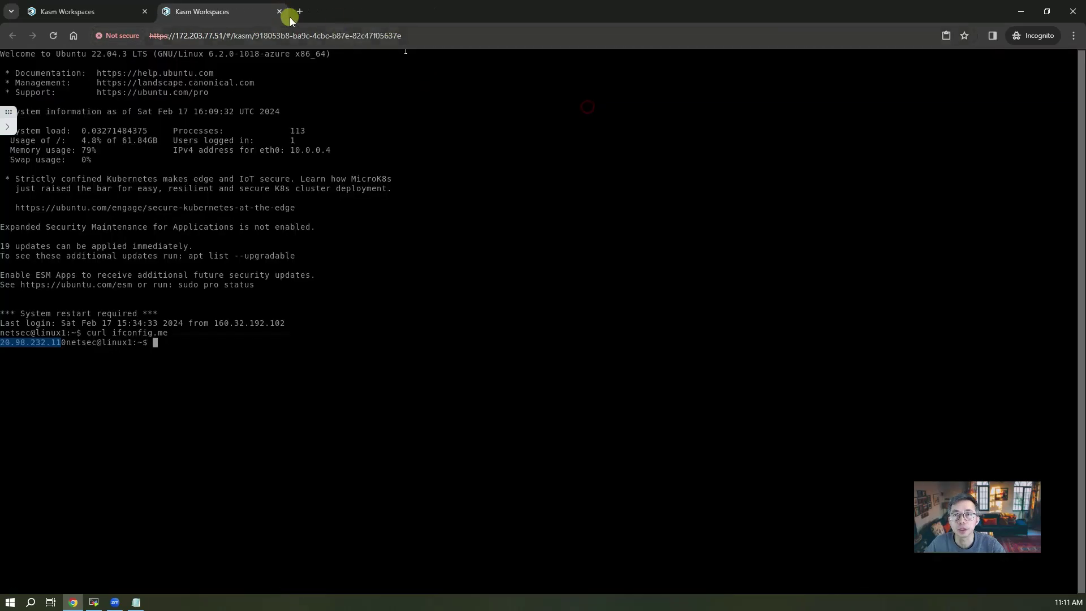
pyautogui.click(279, 11)
pyautogui.click(591, 107)
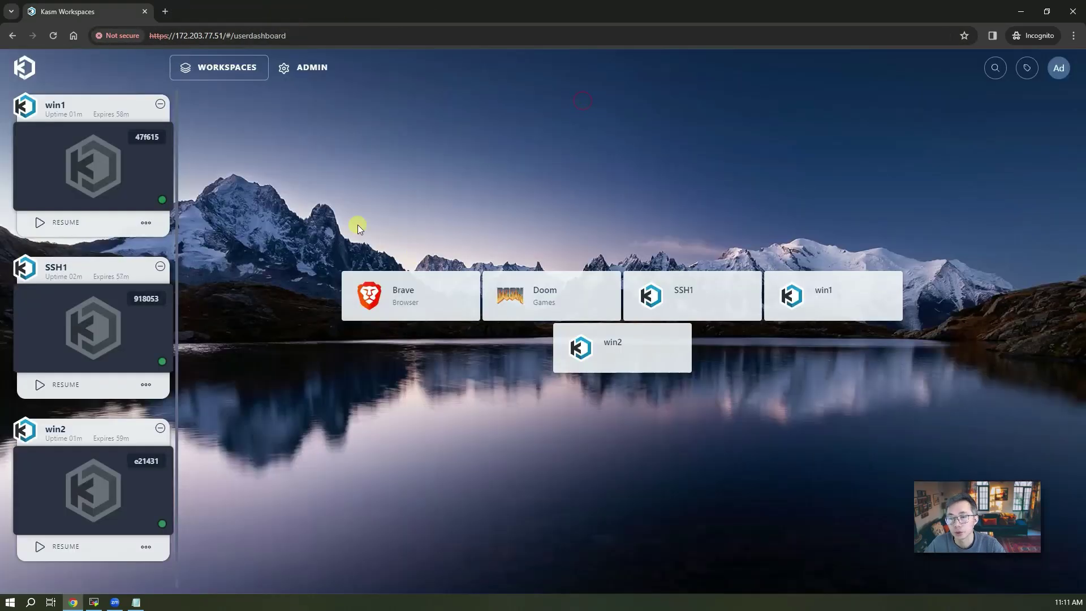
# - Resume win1 in a new tab, then minimize the win2, SSH1 and win1 session cards
pyautogui.click(68, 221)
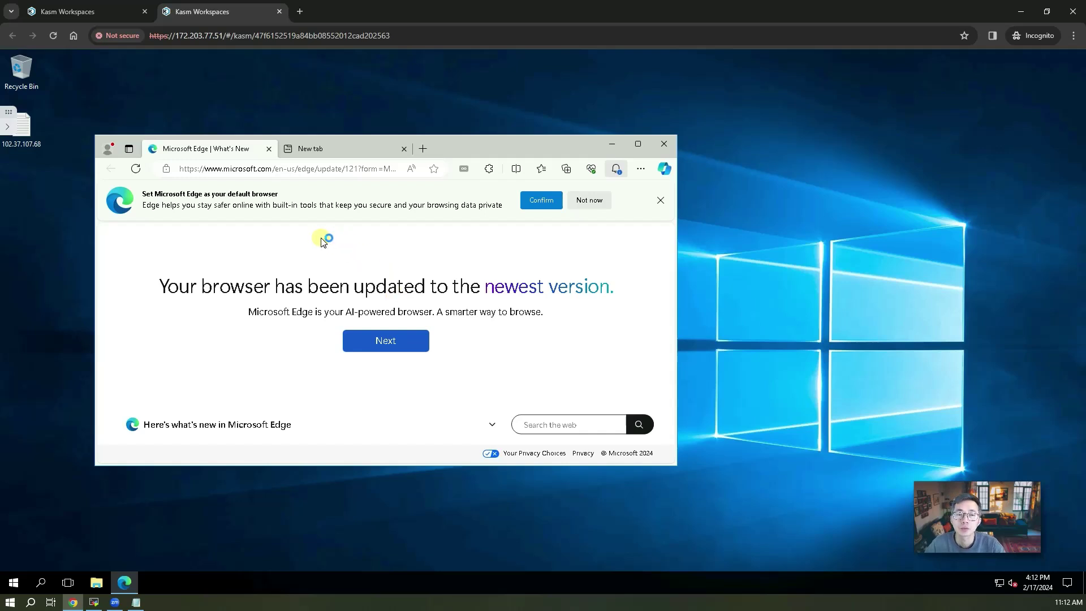
pyautogui.click(51, 12)
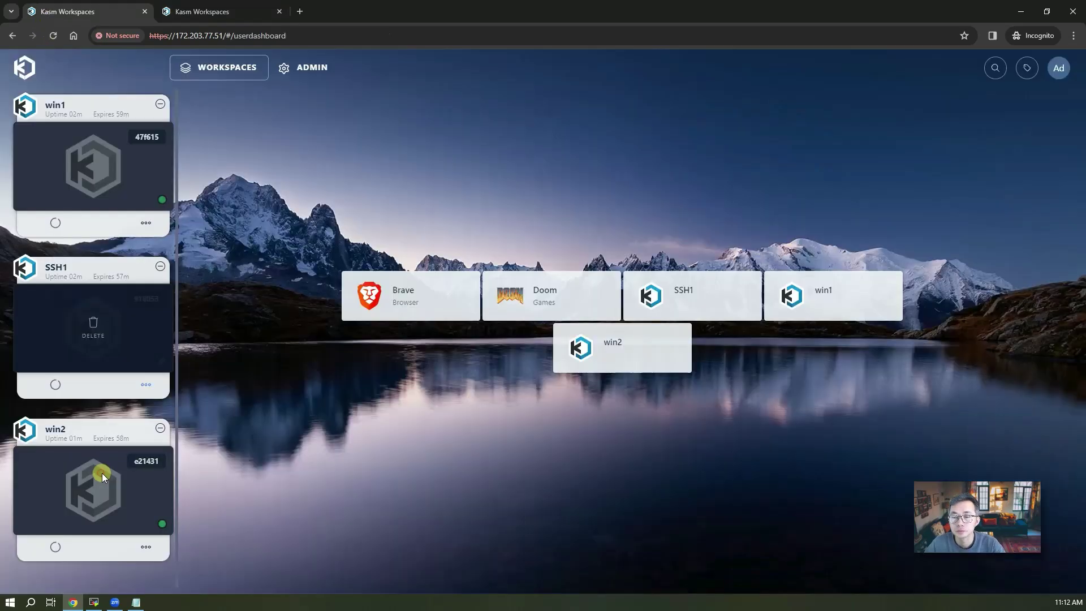
pyautogui.click(160, 428)
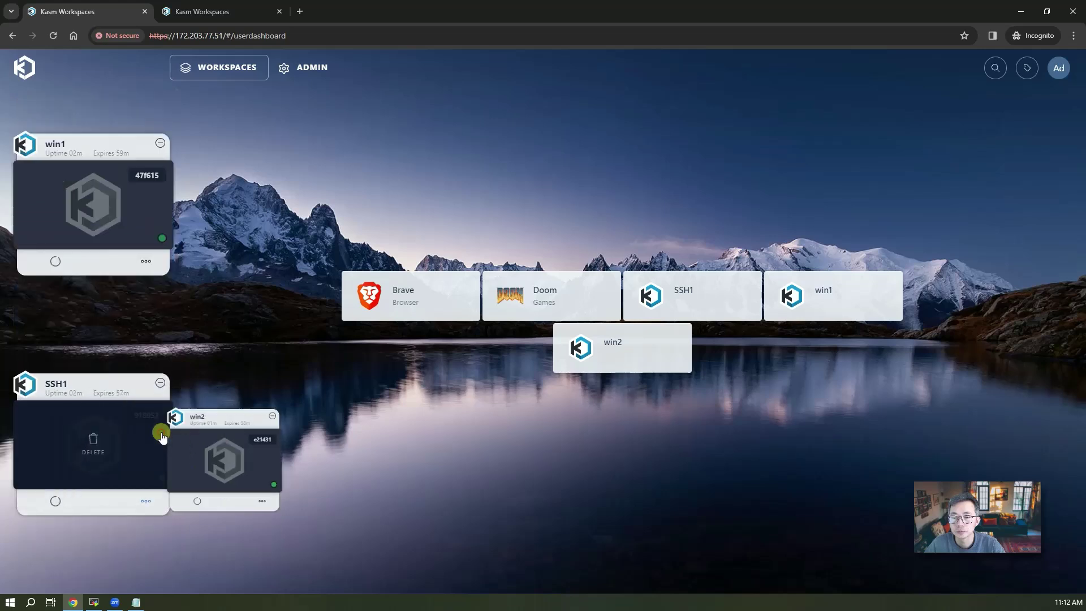
pyautogui.click(160, 385)
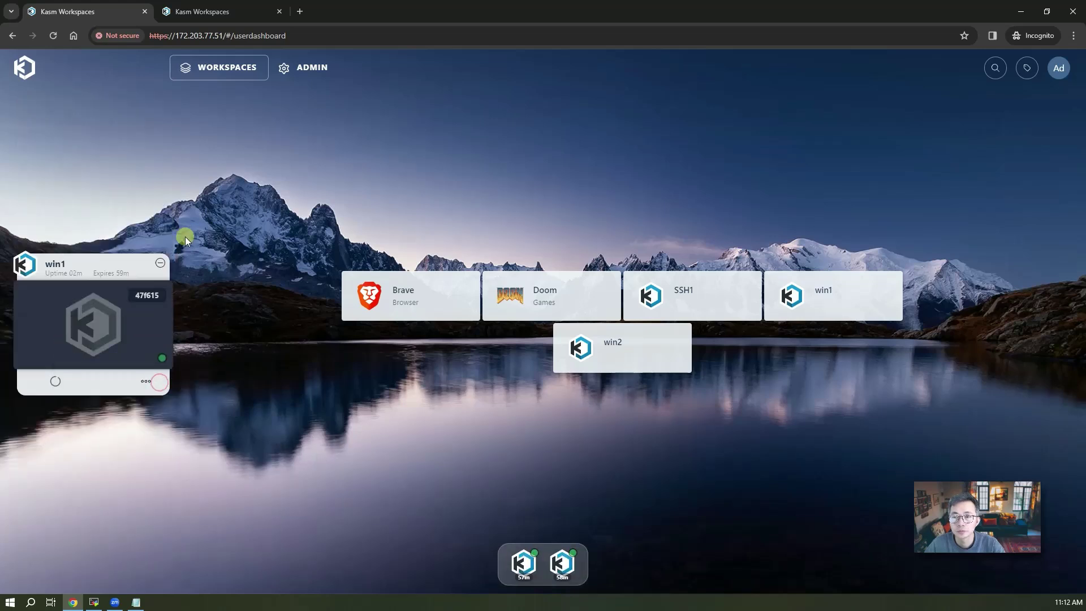
pyautogui.click(160, 263)
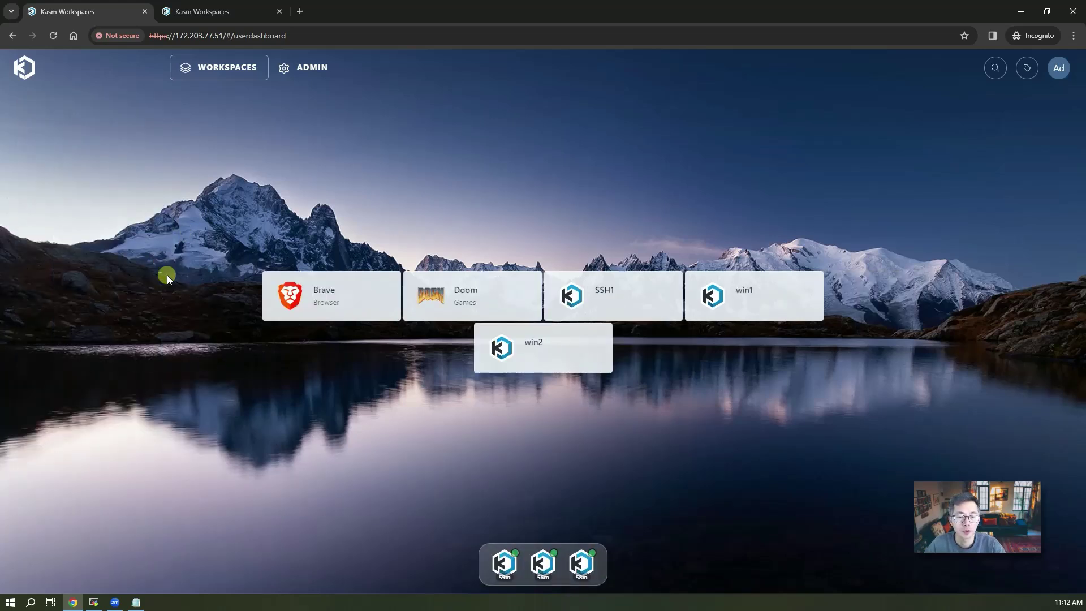